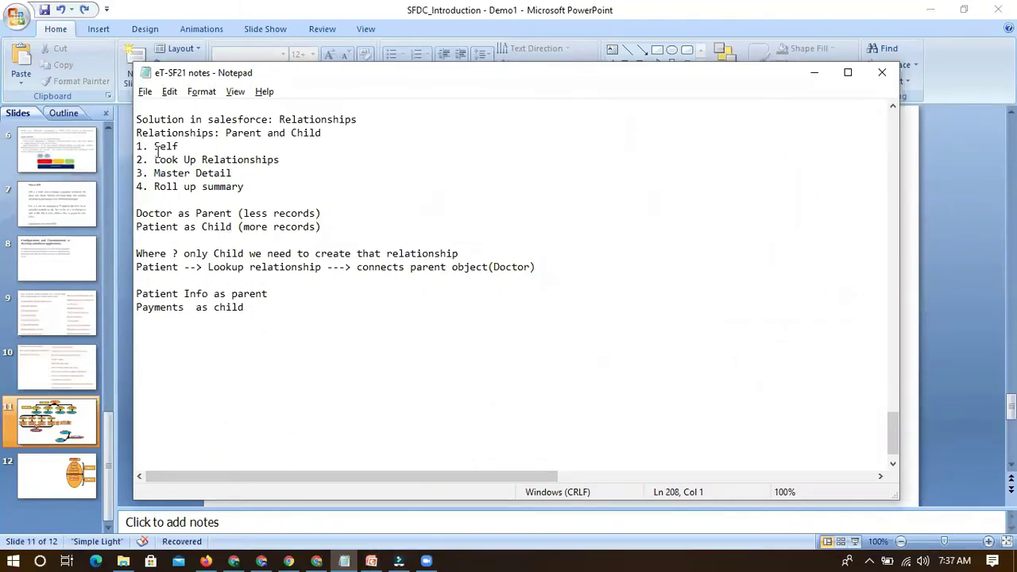
Examine the relationship types under the Salesforce solution and the Patient Info and Payments parent-child pair in the notes
left_click_drag(136, 132, 264, 185)
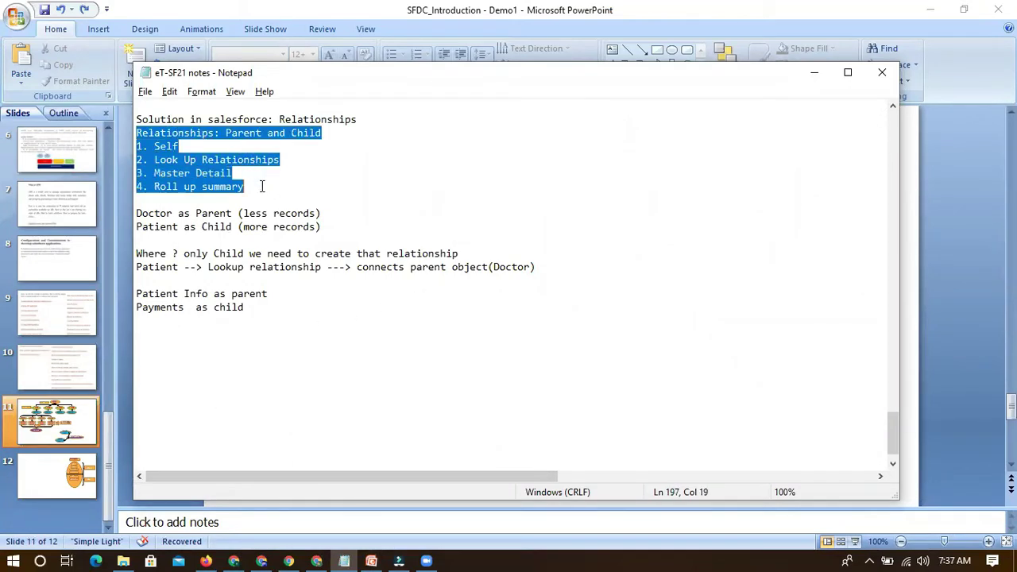
left_click(263, 185)
scroll(259, 186, "up", 3)
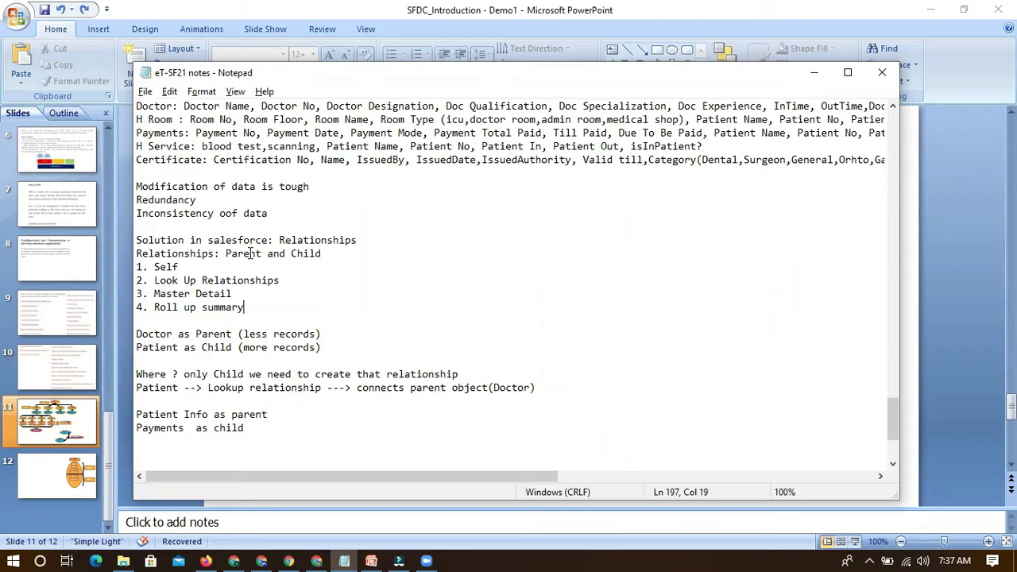
left_click(279, 240)
left_click_drag(279, 240, 363, 240)
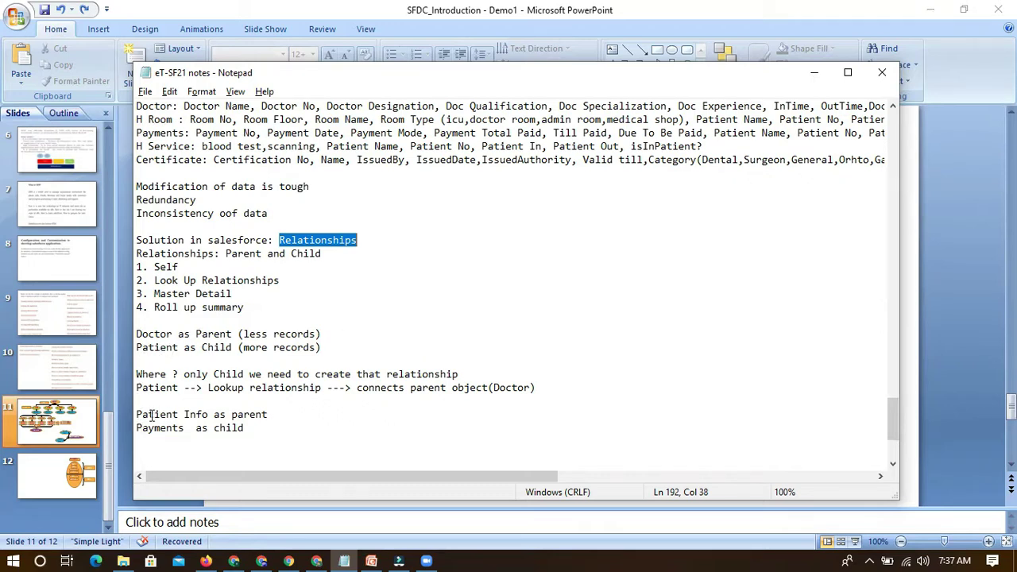
left_click_drag(137, 428, 185, 431)
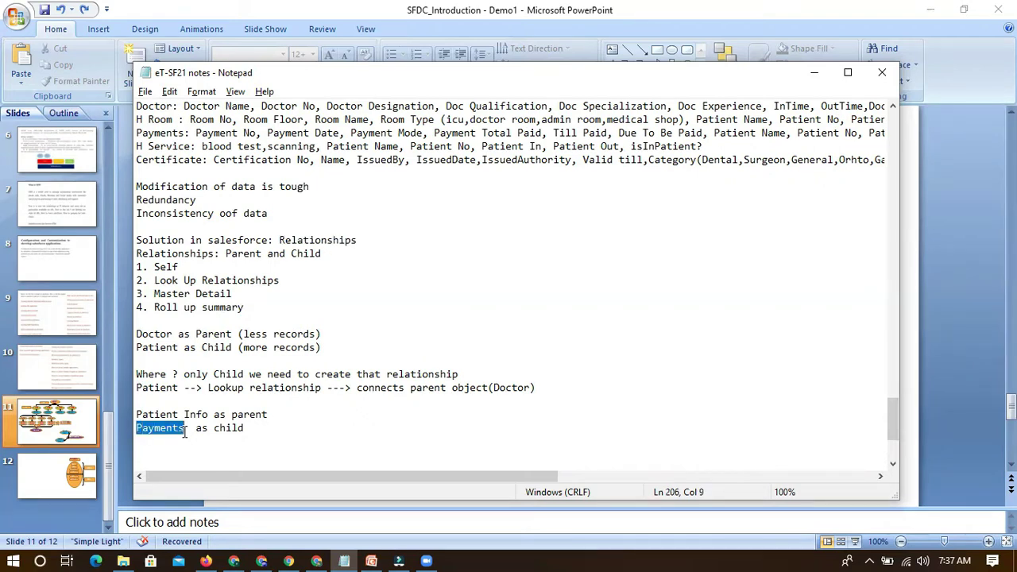
left_click(155, 414)
scroll(152, 207, "up", 2)
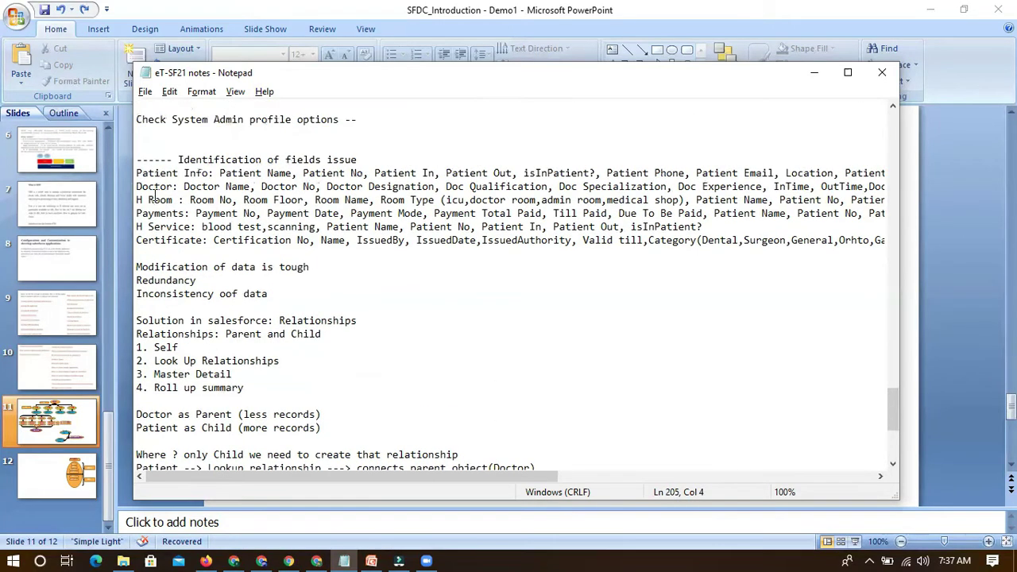
Compare the Patient Info, Doctor and Payments entries in the "Identification of fields issue" list
left_click_drag(136, 173, 209, 174)
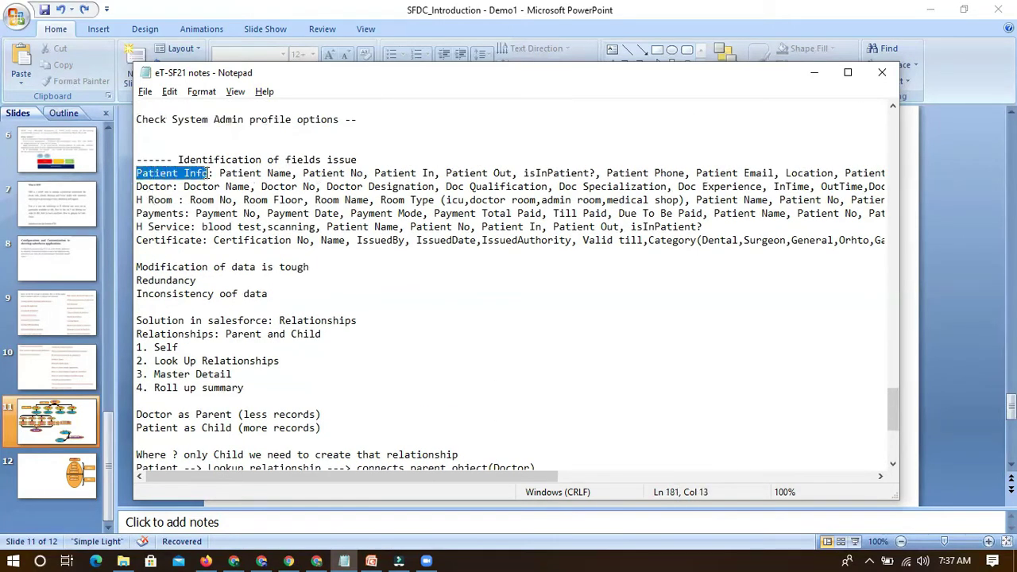
left_click_drag(139, 186, 174, 186)
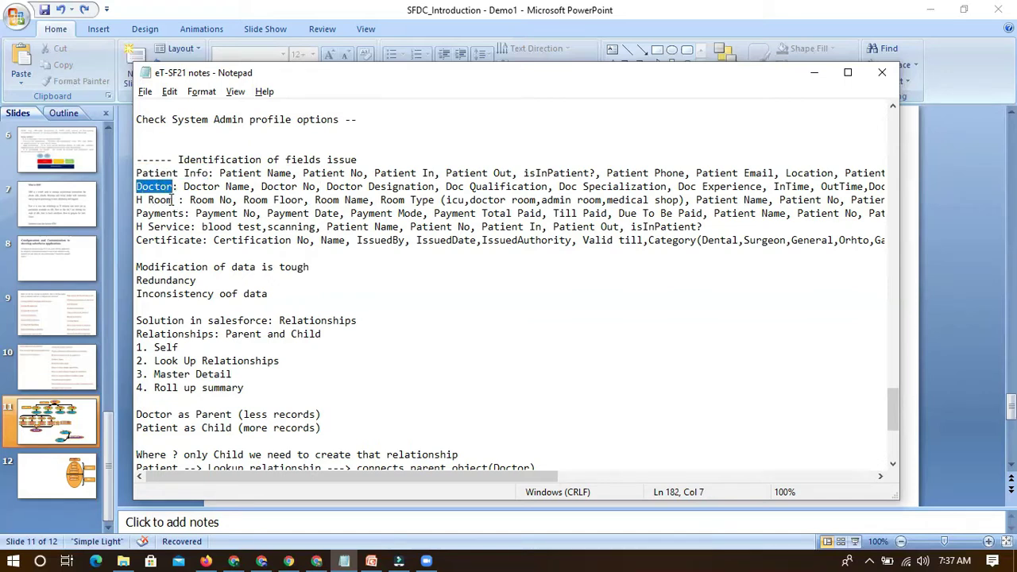
left_click_drag(136, 173, 208, 174)
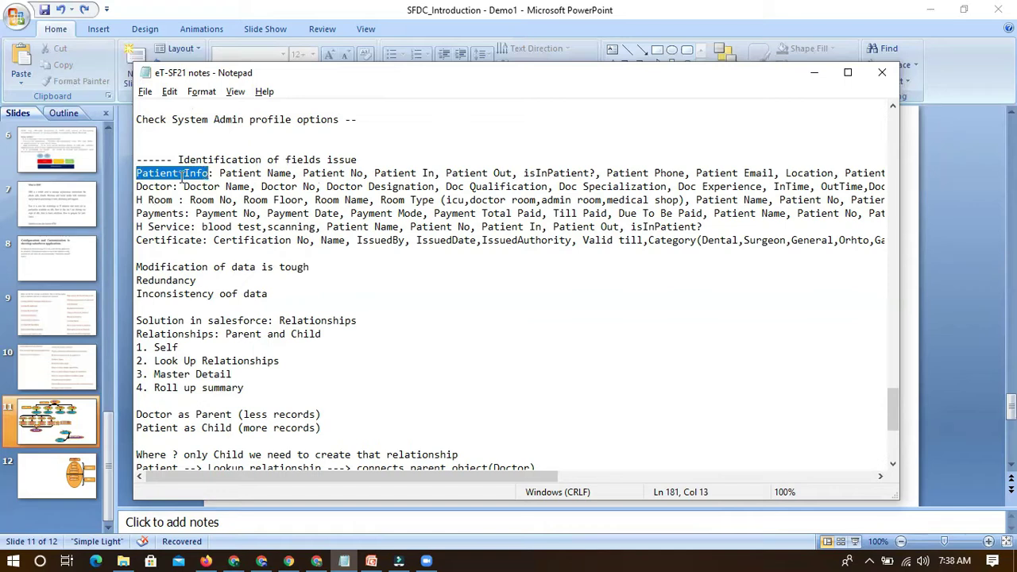
left_click_drag(137, 186, 172, 187)
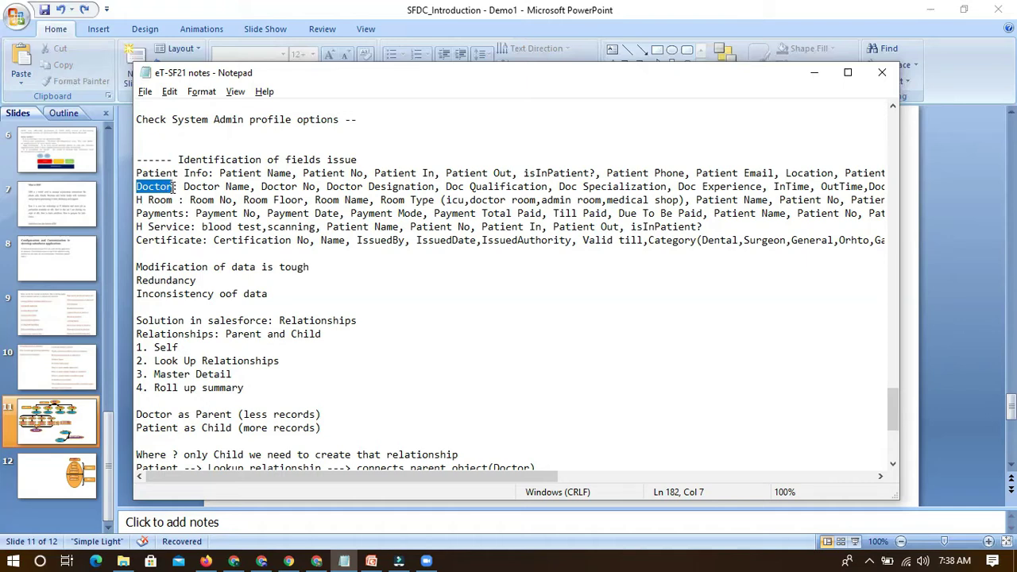
left_click(143, 173)
left_click_drag(144, 173, 210, 174)
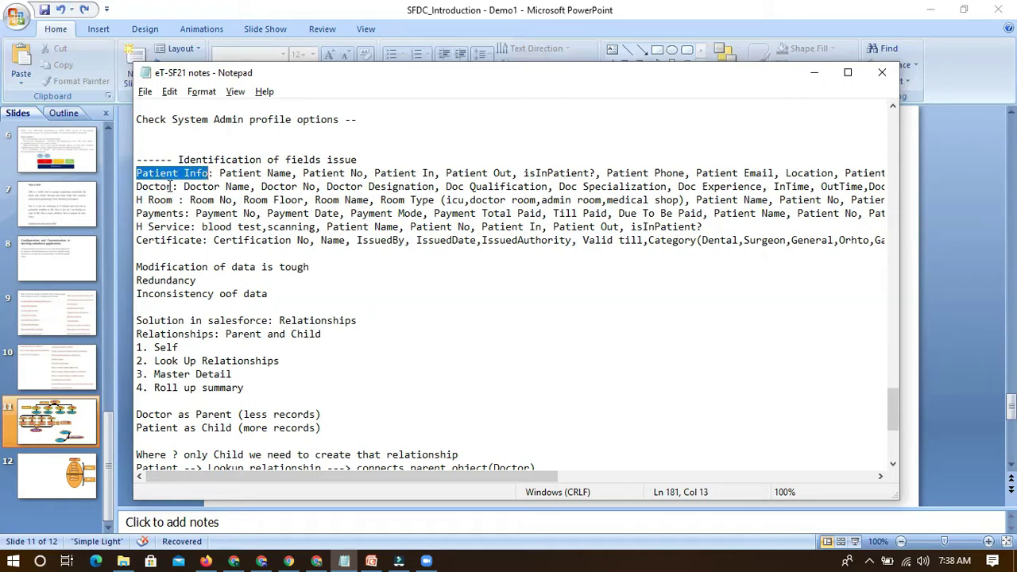
left_click_drag(136, 186, 168, 186)
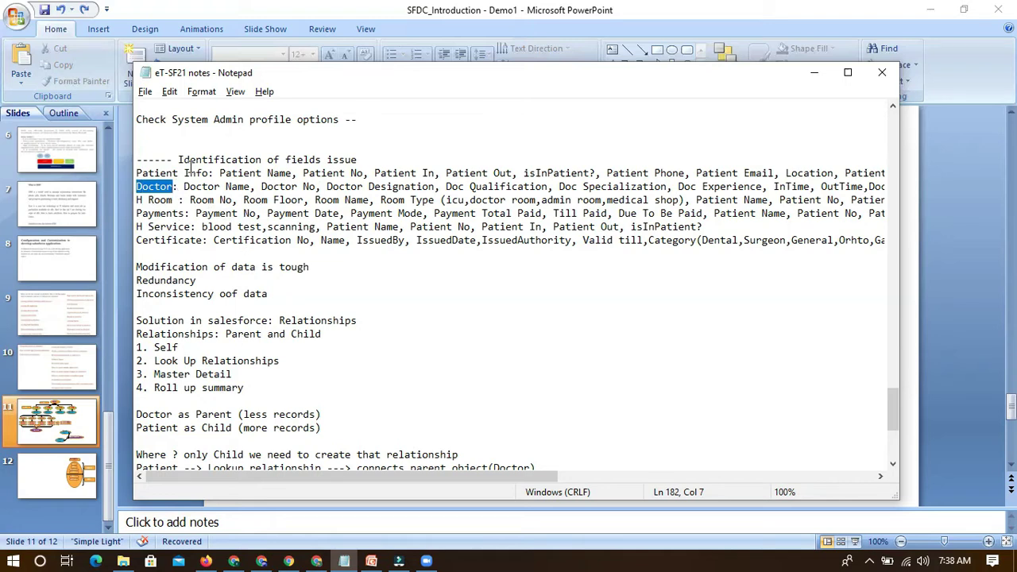
left_click_drag(137, 174, 198, 181)
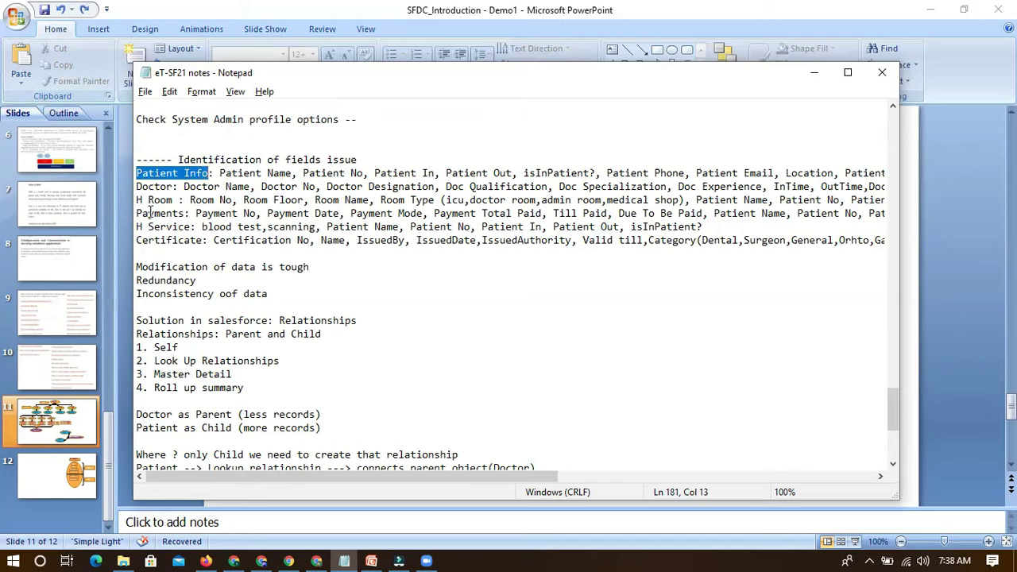
left_click_drag(137, 213, 185, 213)
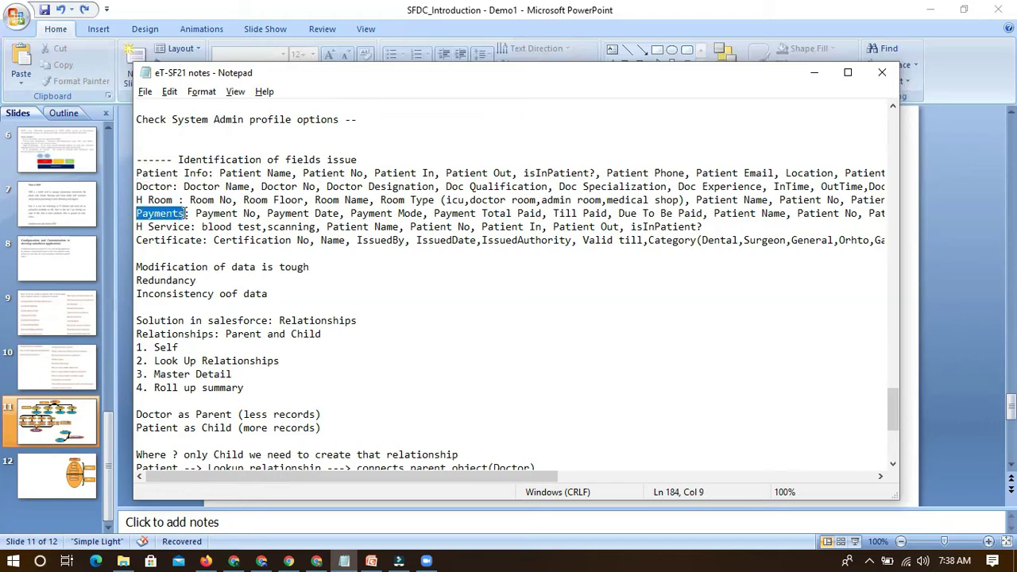
left_click_drag(138, 186, 208, 174)
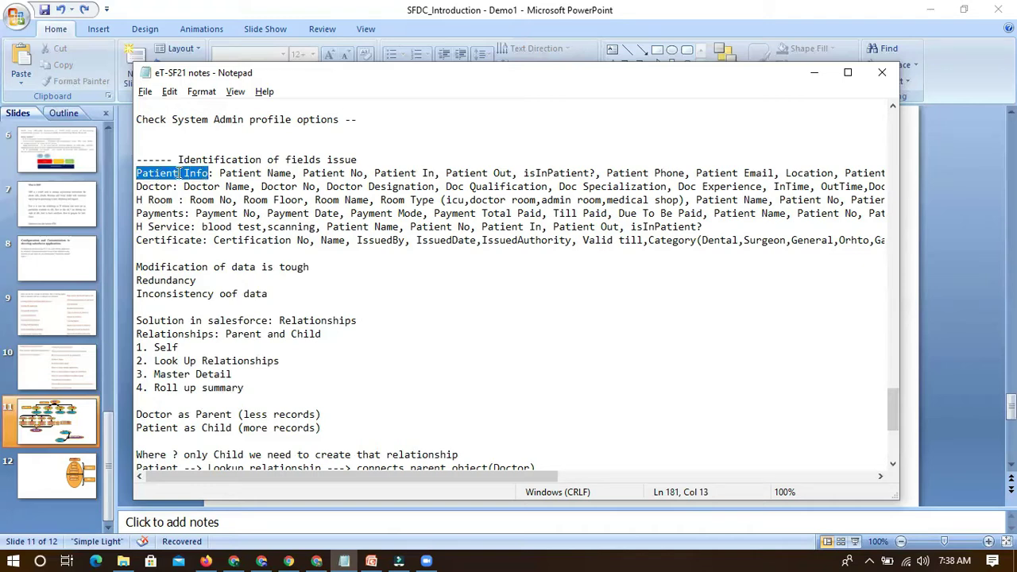
left_click_drag(138, 186, 188, 213)
scroll(191, 279, "down", 4)
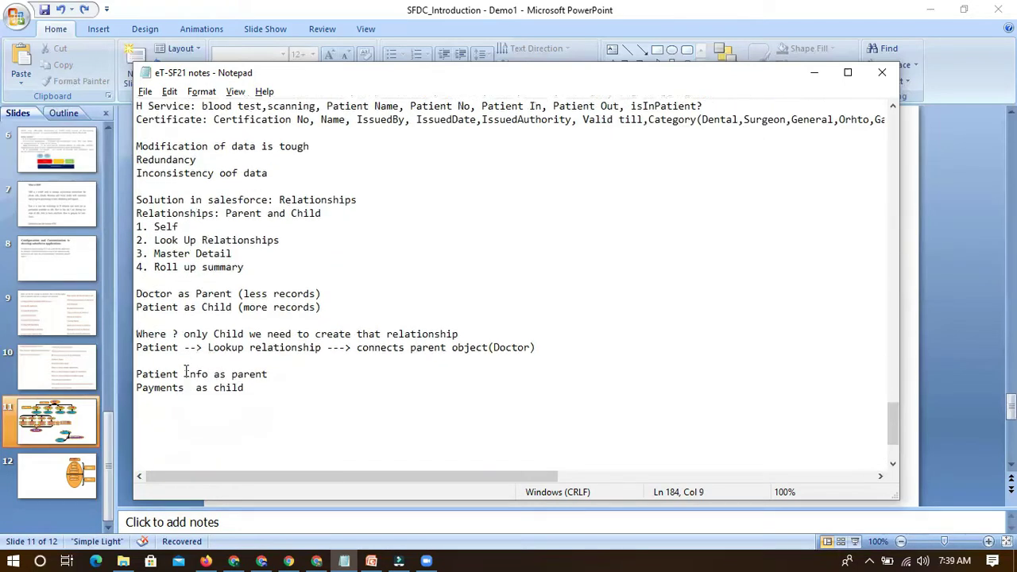
Add the lines "Doctor as Parent" and "Payments as Child" below the Patient Info and Payments pair
left_click(159, 390)
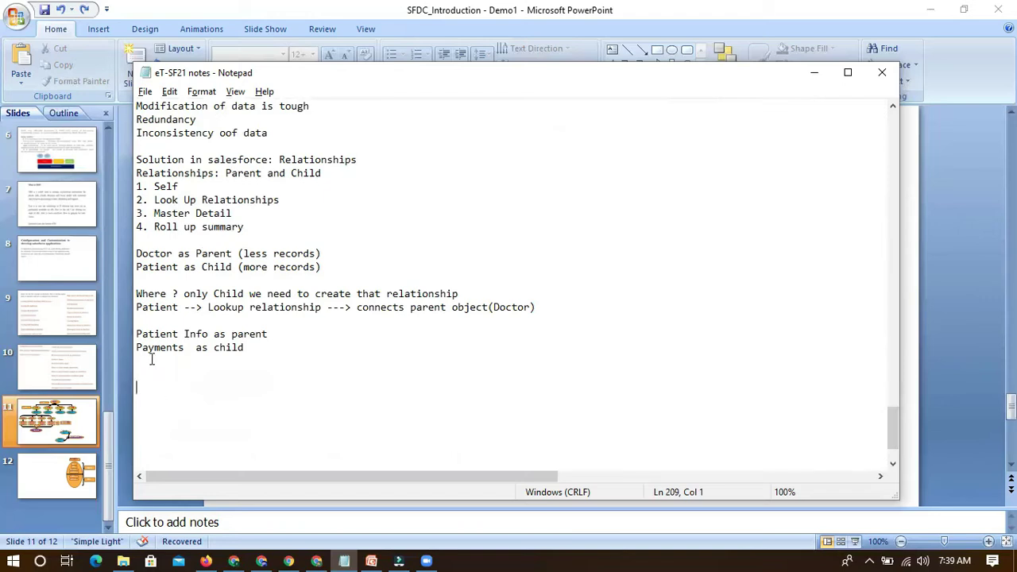
scroll(149, 357, "up", 4)
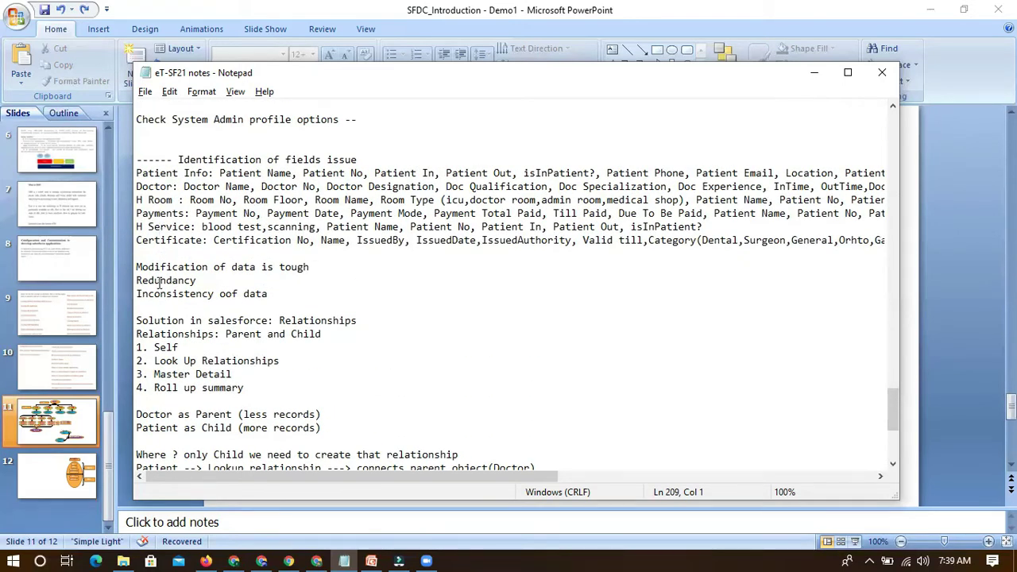
scroll(162, 318, "down", 3)
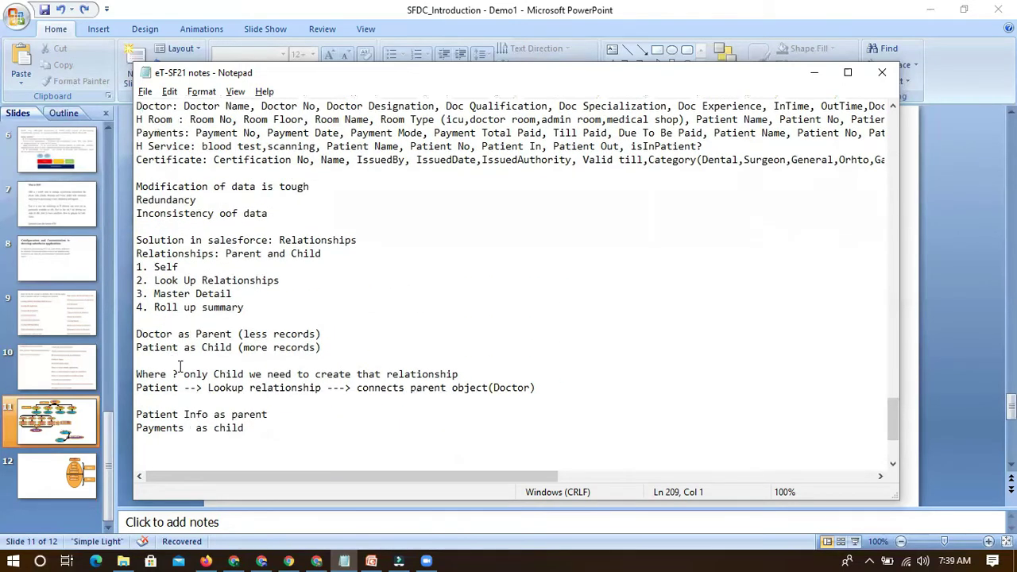
left_click(146, 415)
type("Doctor")
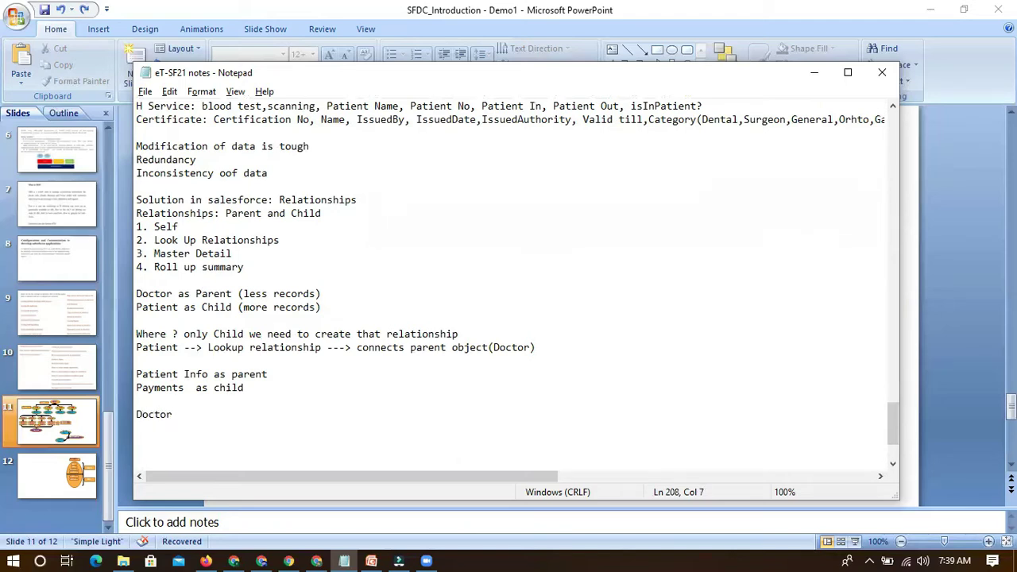
type(" as ")
type("Pay")
type("ments as ")
type("Child")
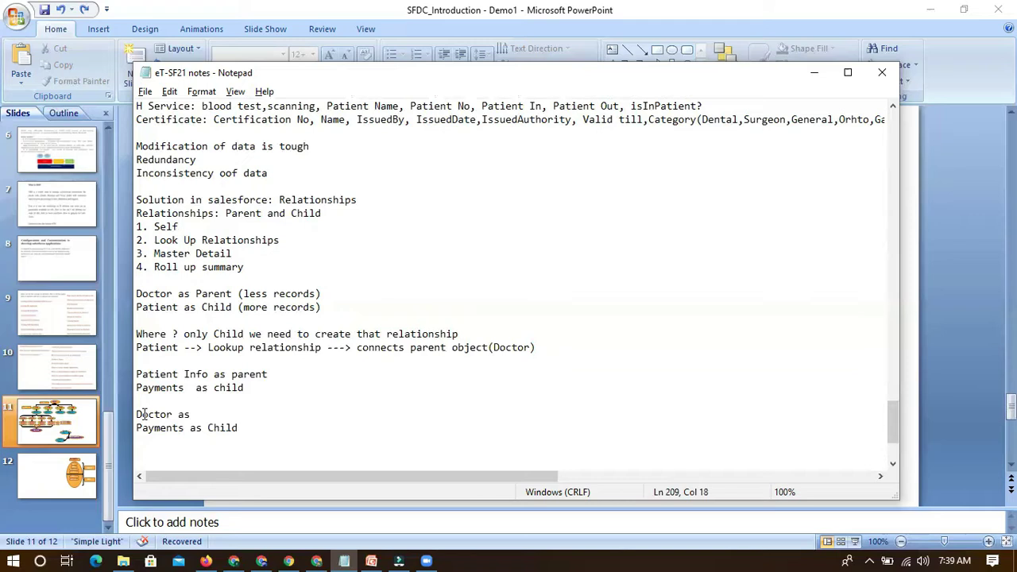
left_click(215, 417)
type("Parent")
Compare the new Doctor and Payments pair with the less records and more records notes on the Doctor and Patient pair
left_click_drag(136, 414, 176, 414)
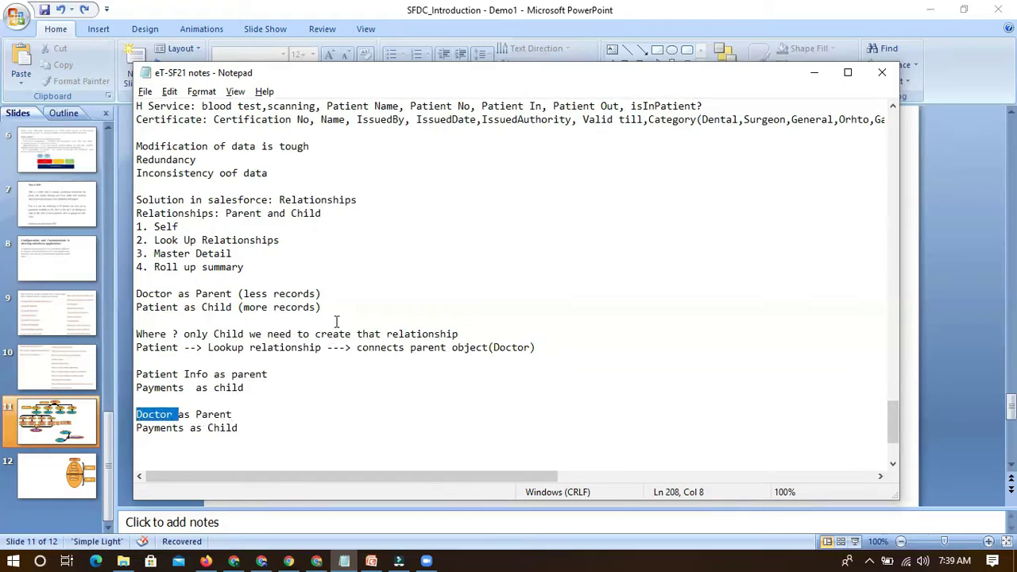
left_click_drag(243, 294, 318, 294)
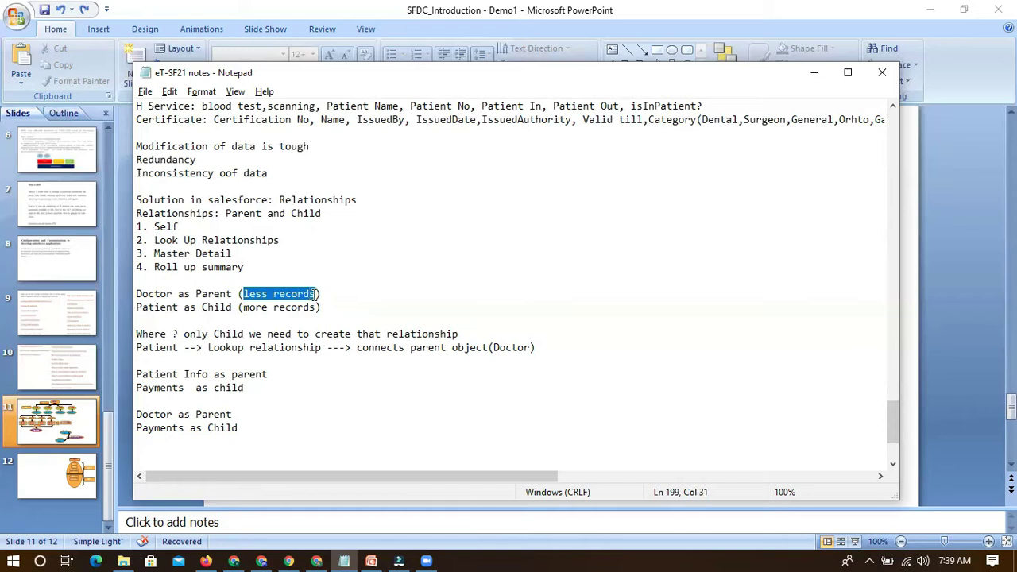
left_click_drag(243, 308, 343, 306)
left_click(342, 307)
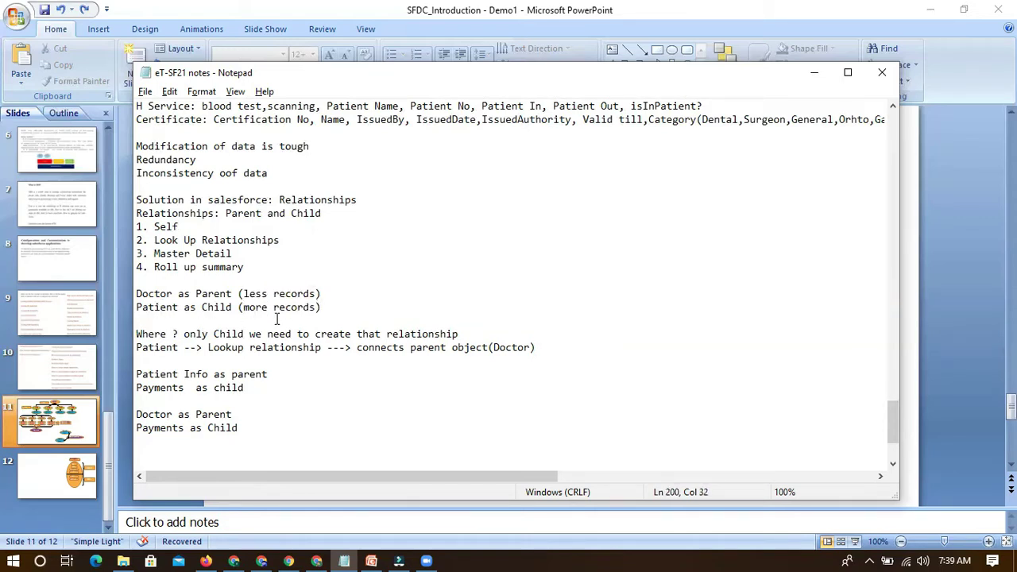
left_click_drag(195, 414, 233, 414)
left_click(163, 413)
left_click_drag(137, 414, 191, 430)
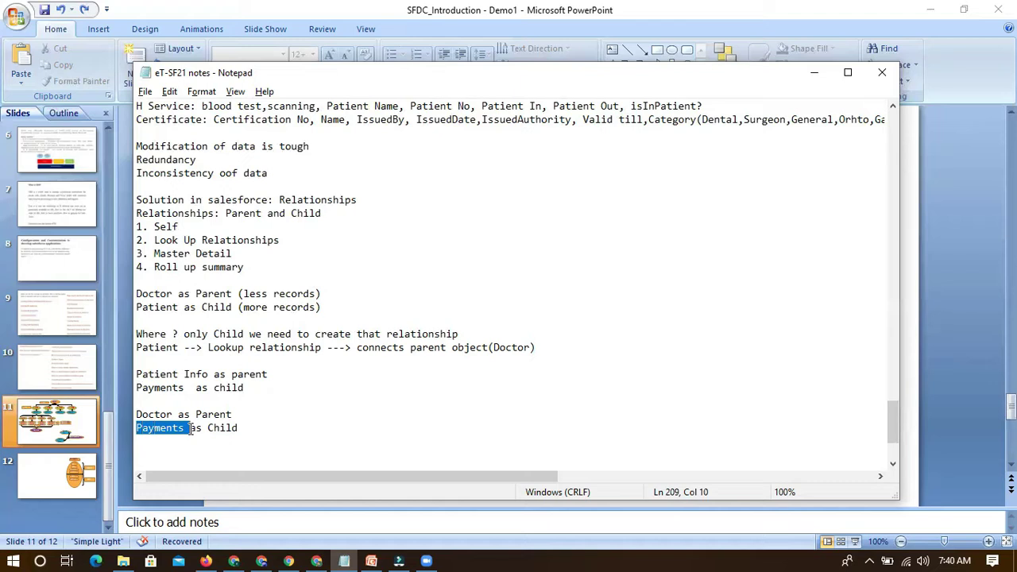
left_click(249, 414)
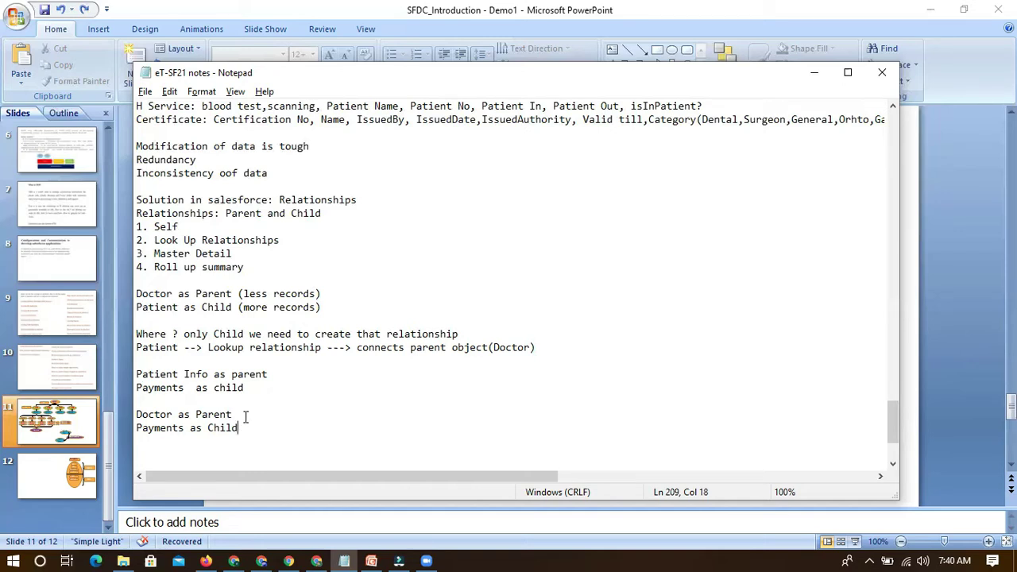
left_click(246, 416)
Replace "Doctor" with "Patient" in the parent line of the last pair
mouse_move(143, 414)
left_mouse_down()
mouse_move(177, 414)
mouse_move(159, 415)
mouse_move(176, 414)
mouse_move(177, 426)
mouse_move(136, 415)
left_mouse_up()
left_click(249, 429)
left_click(172, 415)
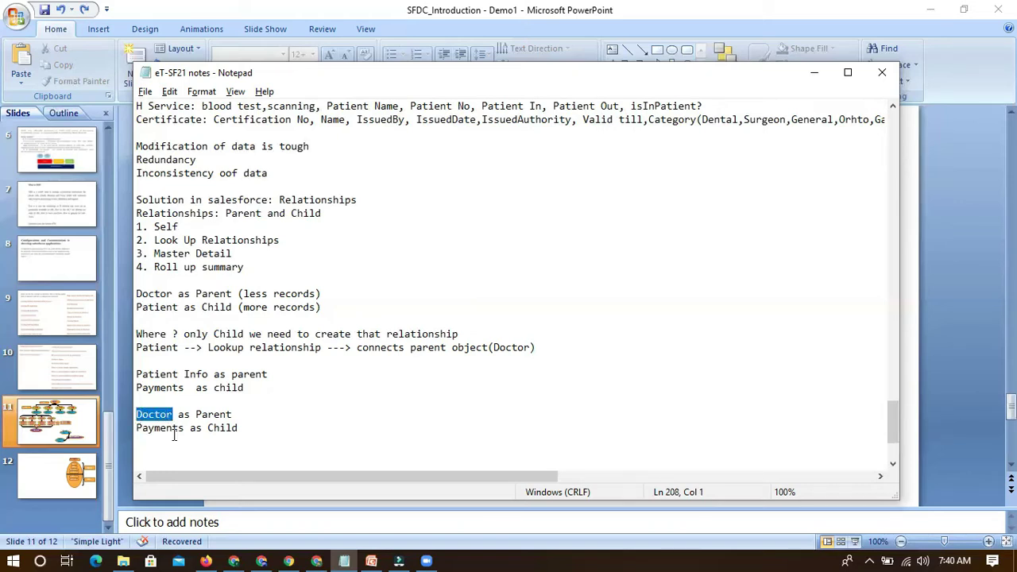
type("Patien")
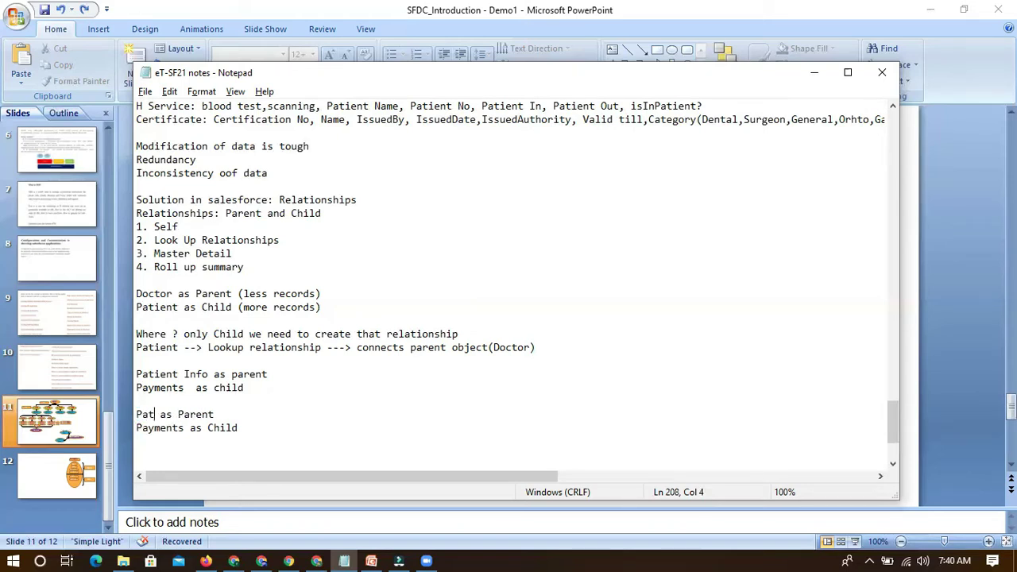
type("t")
Review the "Patient as Parent" and "Payments as Child" lines at the end of the notes
left_click_drag(136, 427, 168, 414)
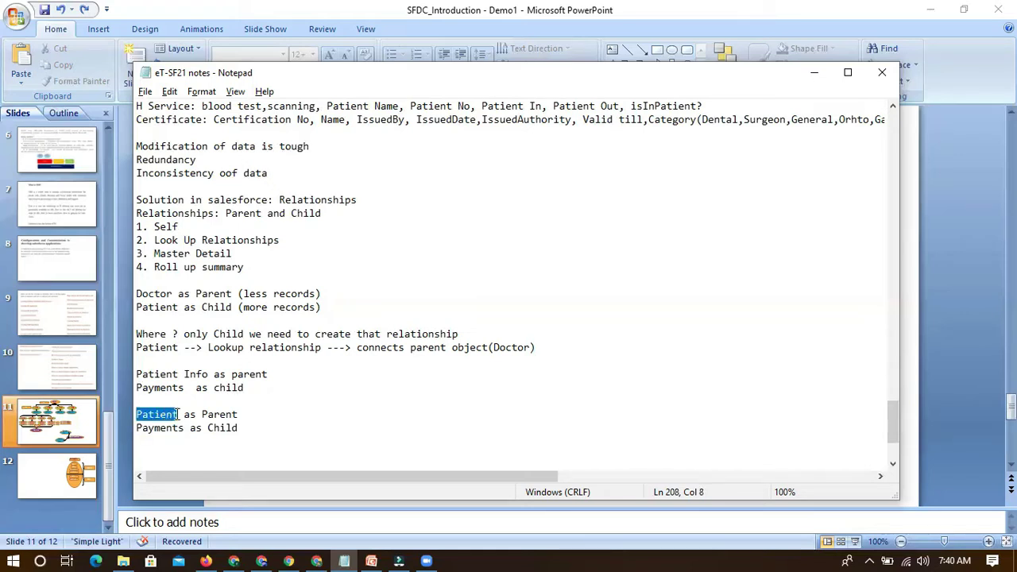
left_click_drag(136, 428, 186, 427)
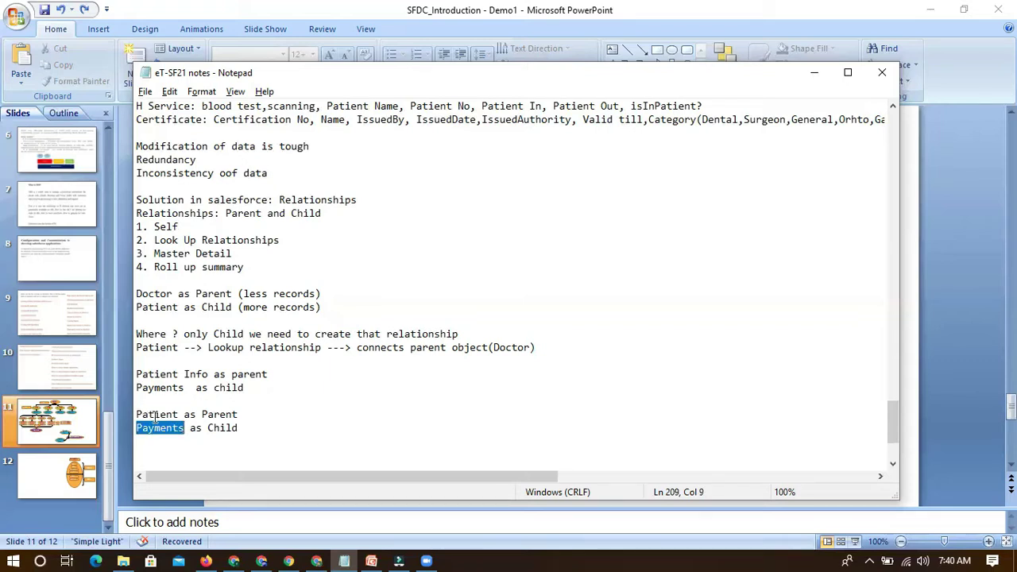
left_click(151, 415)
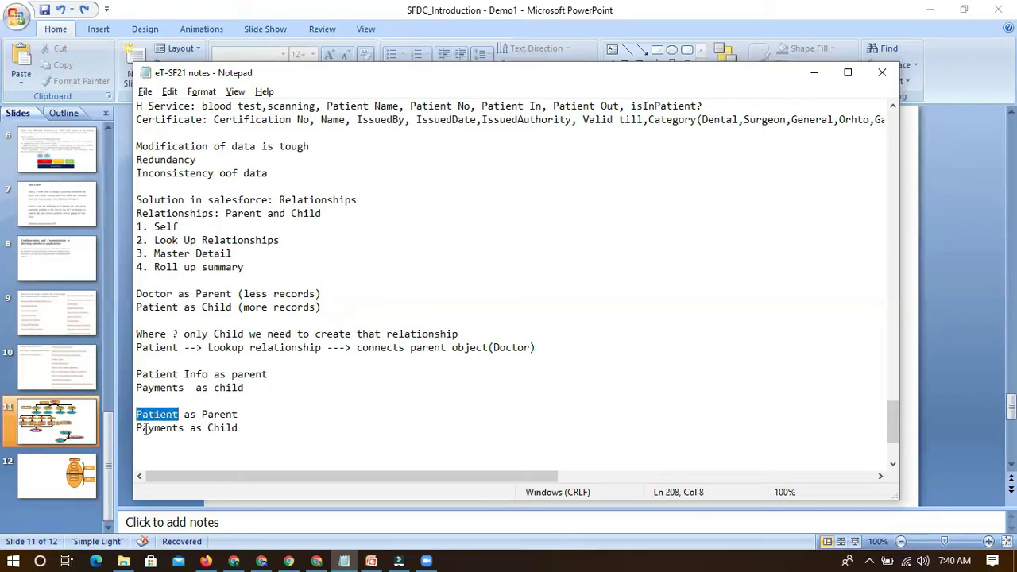
left_click_drag(136, 428, 187, 429)
left_click(153, 414)
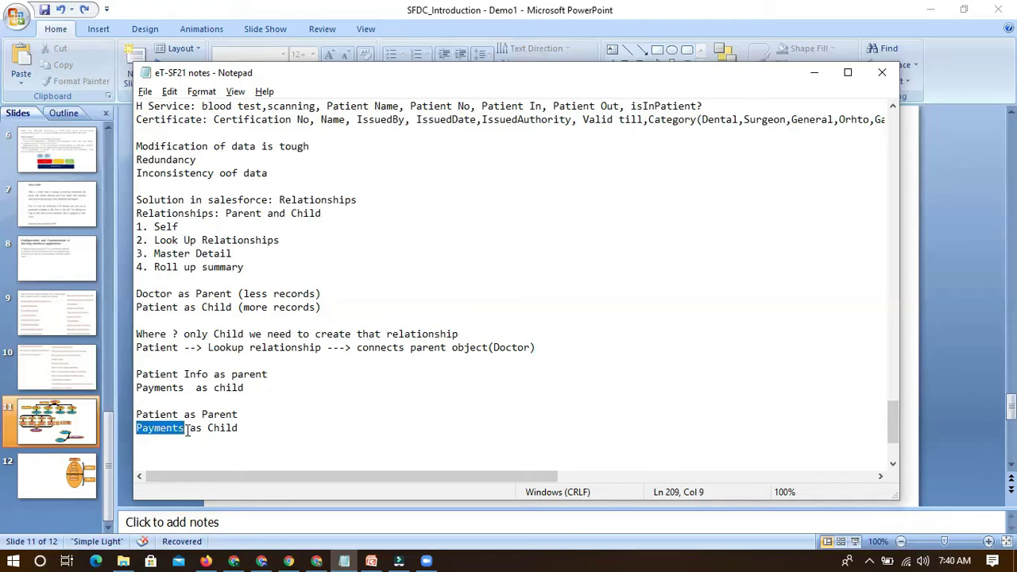
left_click(140, 425)
left_click_drag(139, 414, 178, 415)
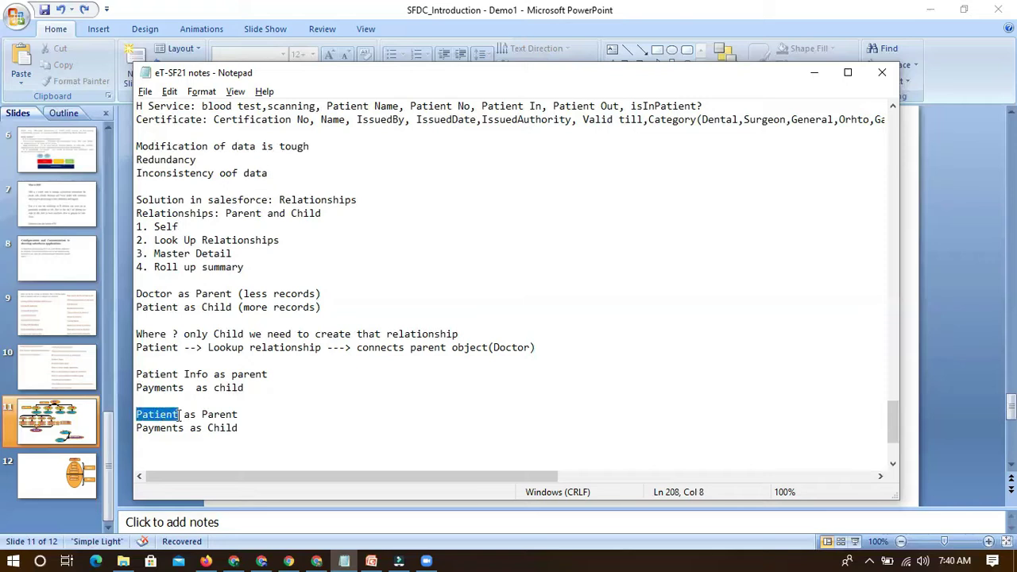
left_click(144, 450)
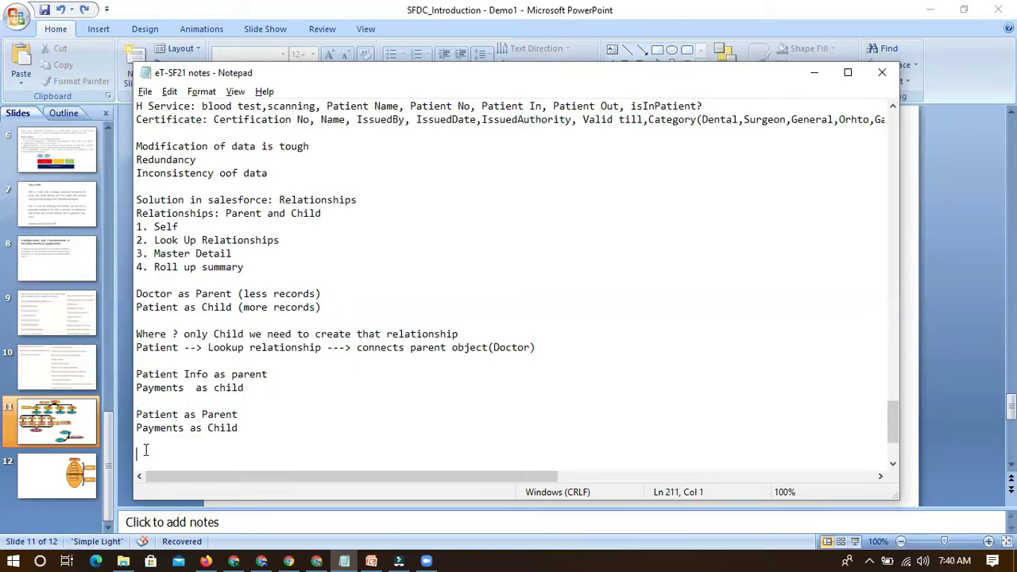
scroll(147, 445, "down", 2)
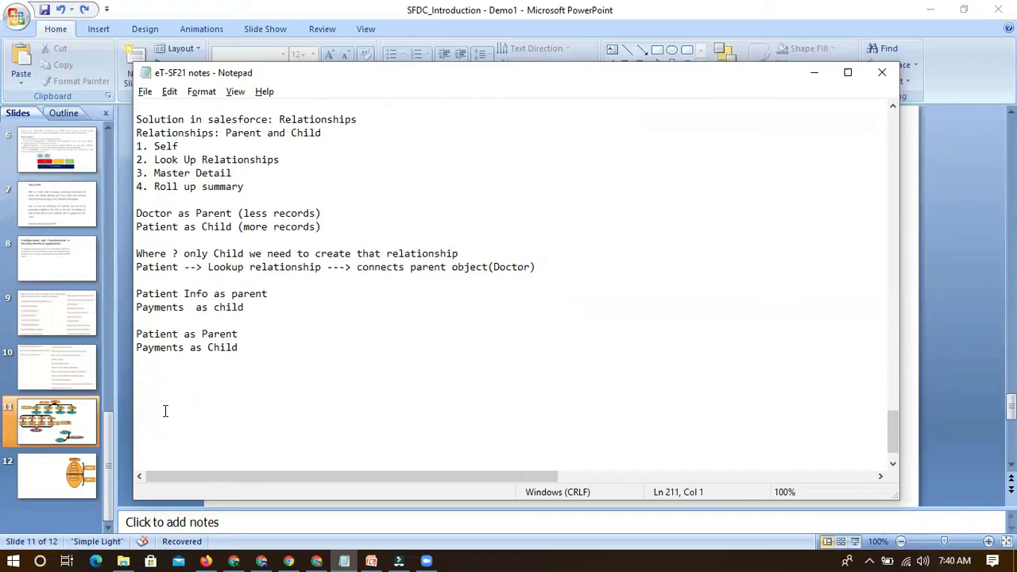
scroll(165, 411, "up", 1)
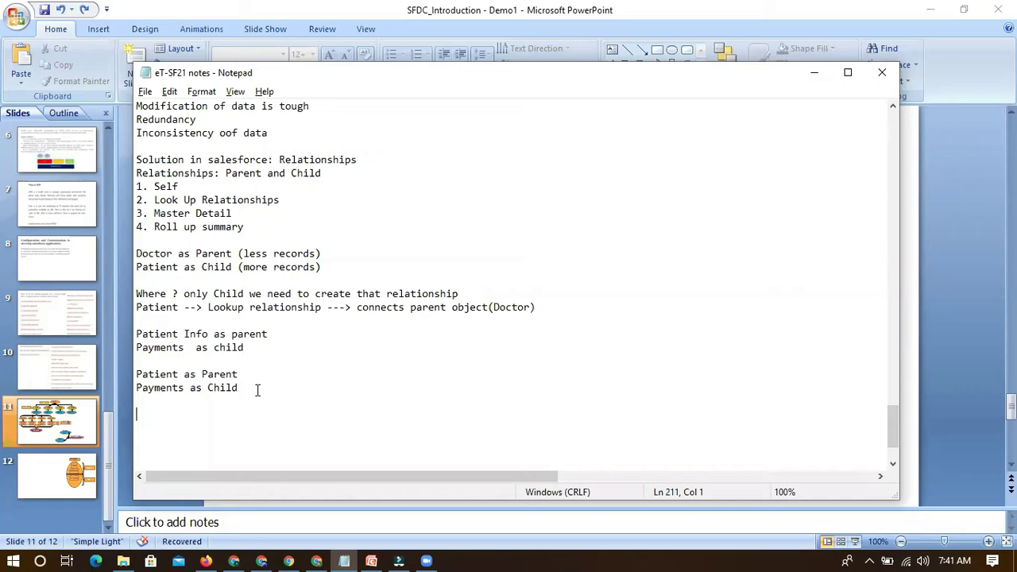
Switch to Chrome and bring up the Salesforce Home Page to look over the existing Hospital Me tabs
left_click(316, 561)
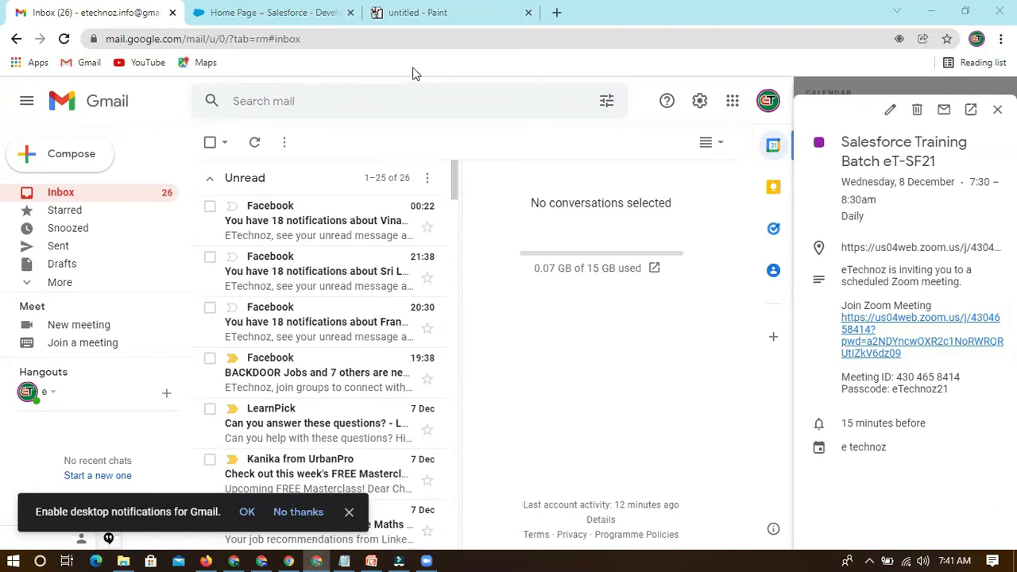
left_click(256, 16)
left_click(112, 8)
left_click(290, 13)
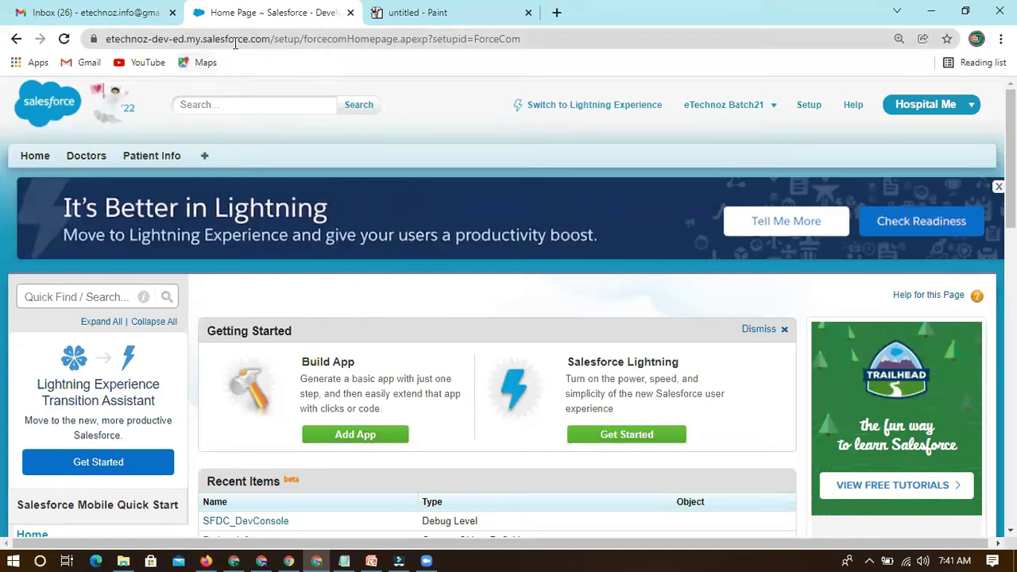
scroll(442, 297, "down", 4)
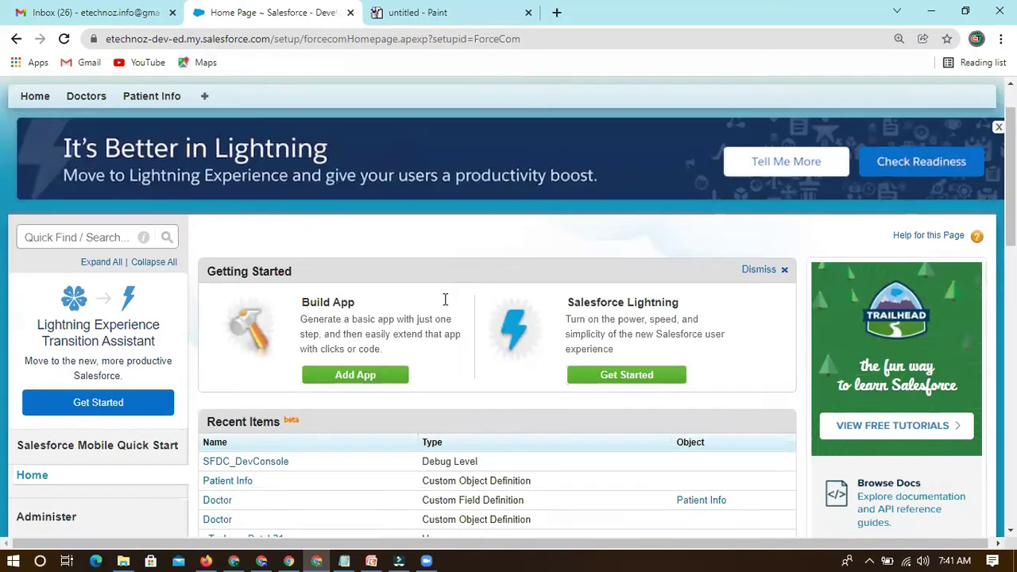
scroll(445, 238, "up", 4)
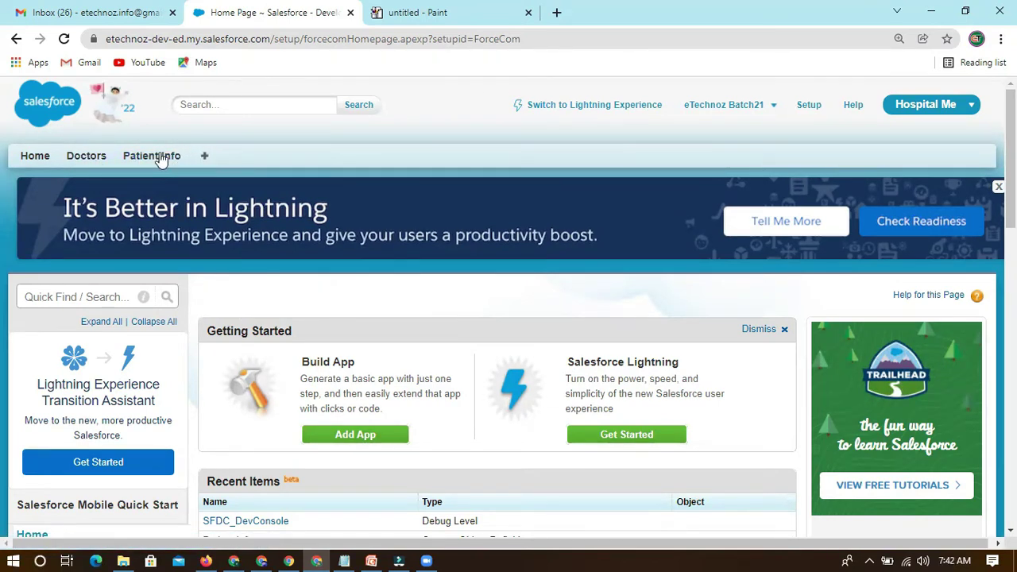
Check the "Payments as Child" line in the Notepad class notes and return to Salesforce in Chrome
left_click(344, 555)
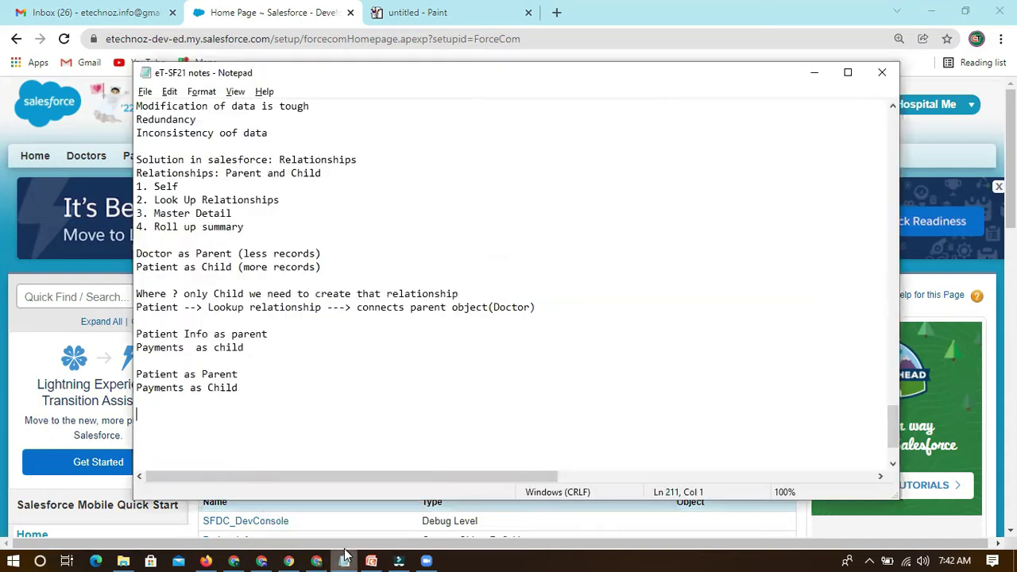
left_click_drag(136, 388, 191, 388)
left_click(273, 388)
left_click(812, 73)
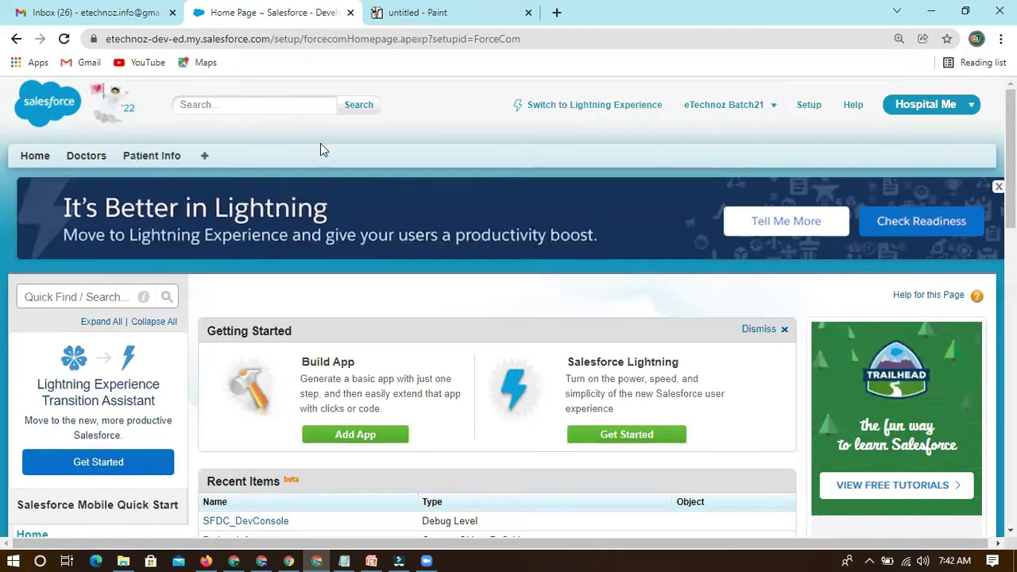
Search Setup for "tab" and open the Custom Tabs page
left_click(809, 104)
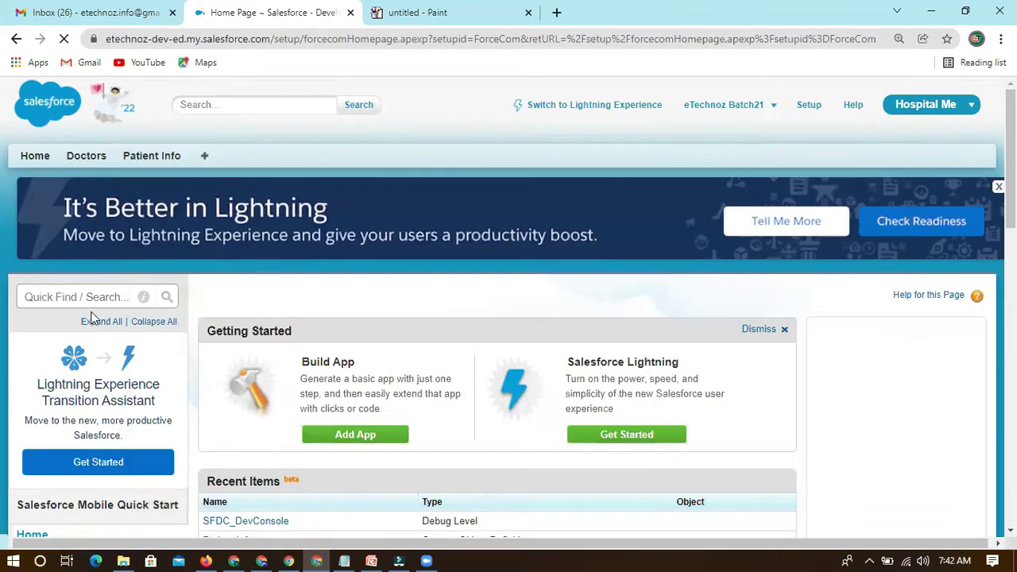
left_click(66, 297)
type("tab")
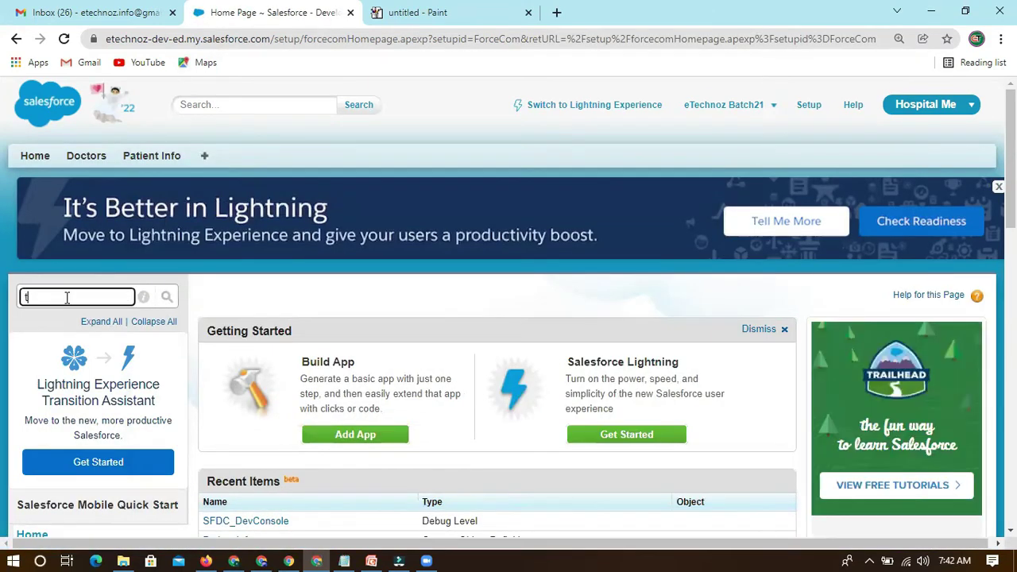
scroll(70, 423, "down", 1)
left_click(56, 406)
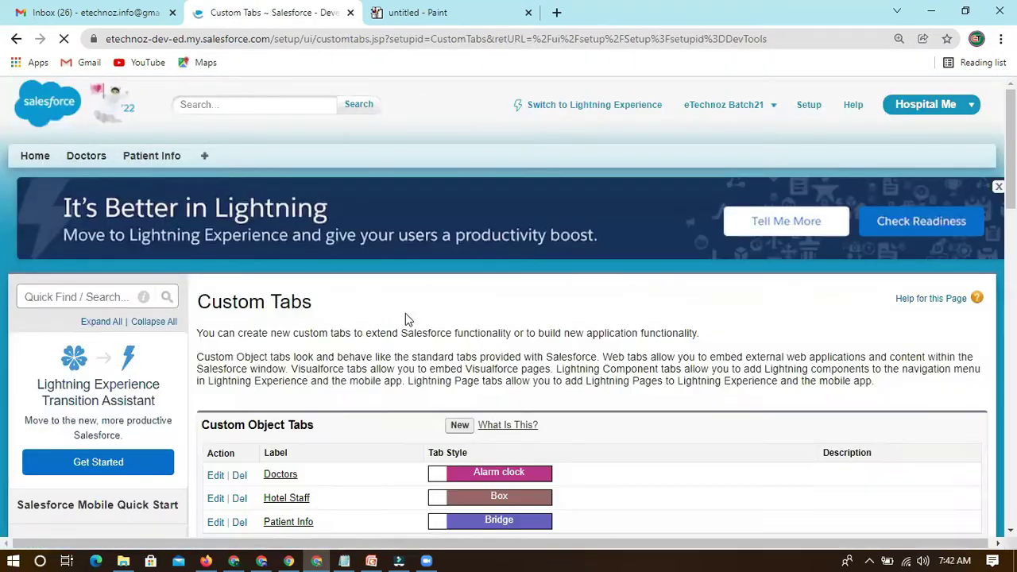
Start a new custom object tab for the Payment object with the Building Block tab style and continue to the profile settings
scroll(352, 368, "down", 4)
left_click(464, 129)
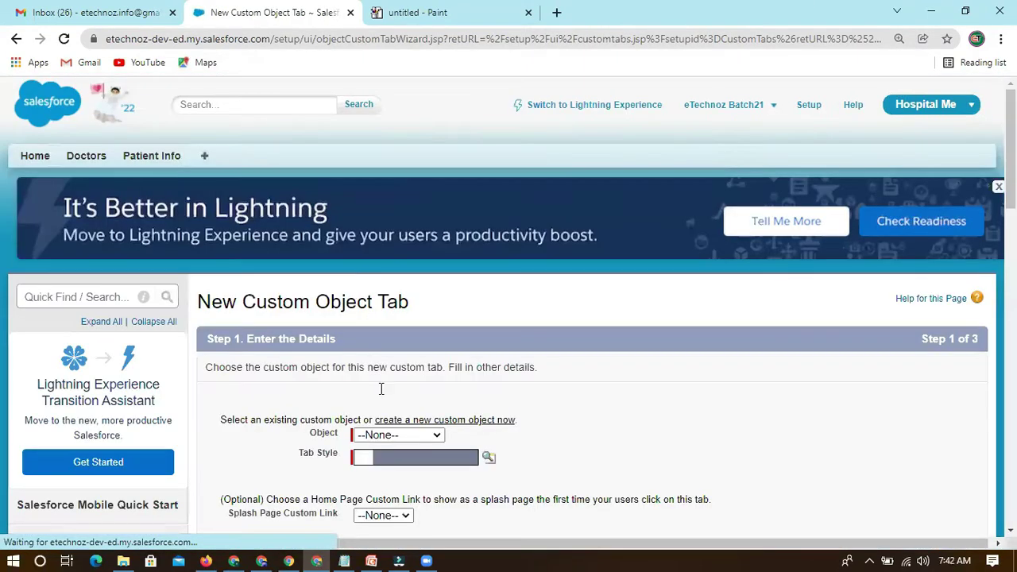
scroll(382, 381, "down", 2)
left_click(393, 286)
left_click(379, 359)
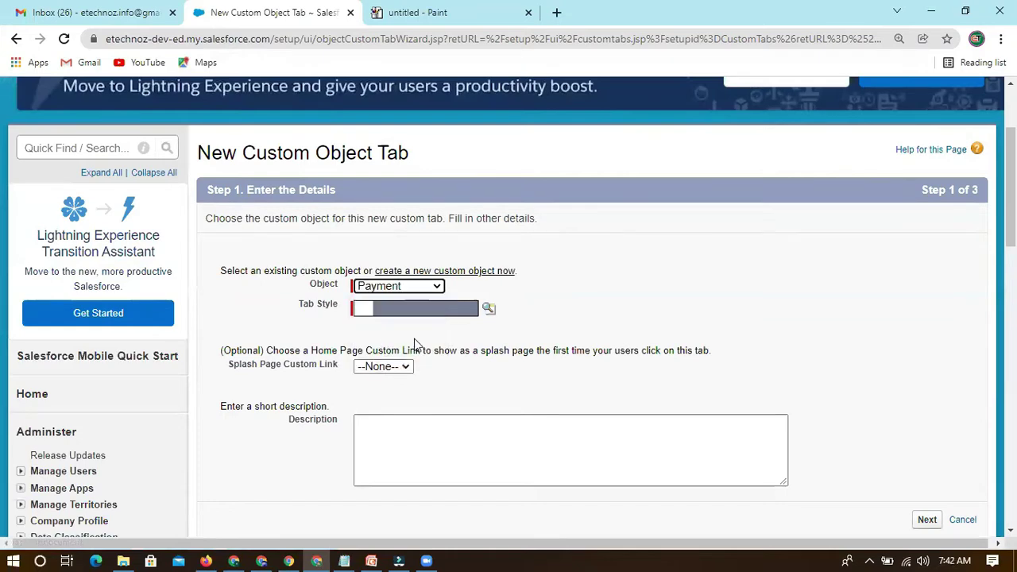
left_click(413, 308)
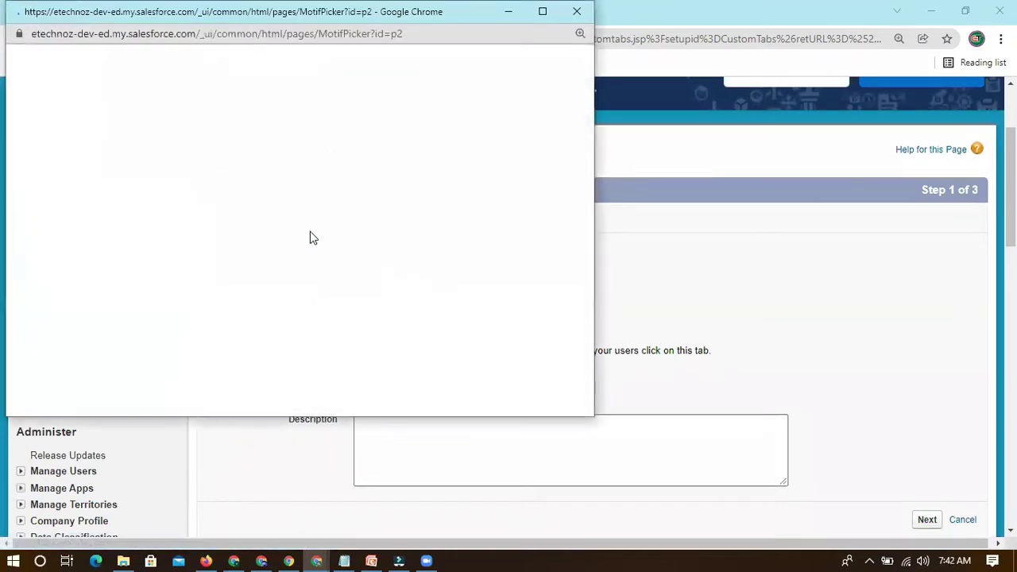
left_click(238, 192)
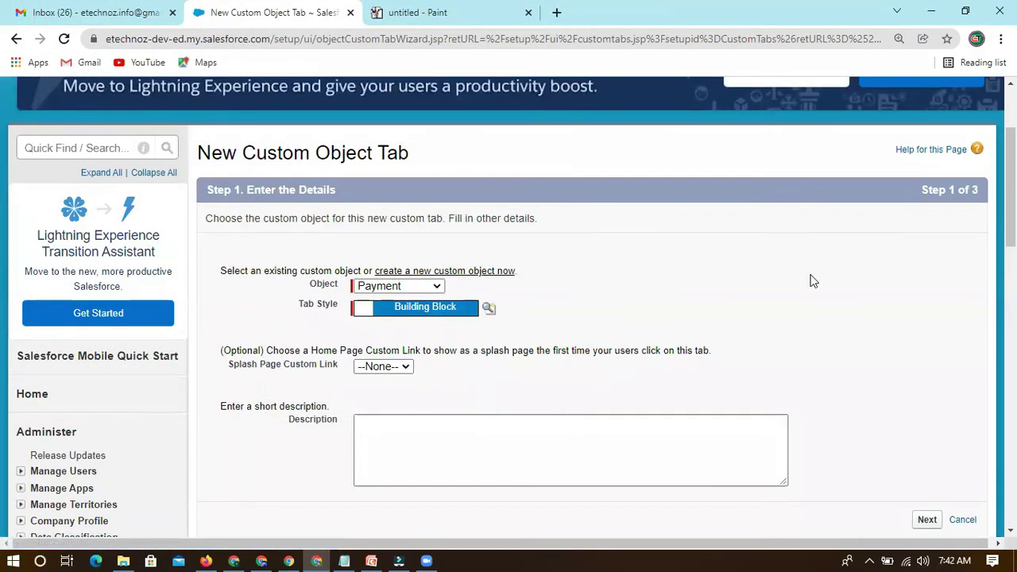
scroll(668, 325, "down", 3)
scroll(794, 302, "up", 2)
scroll(938, 174, "up", 1)
scroll(927, 409, "down", 1)
left_click(927, 445)
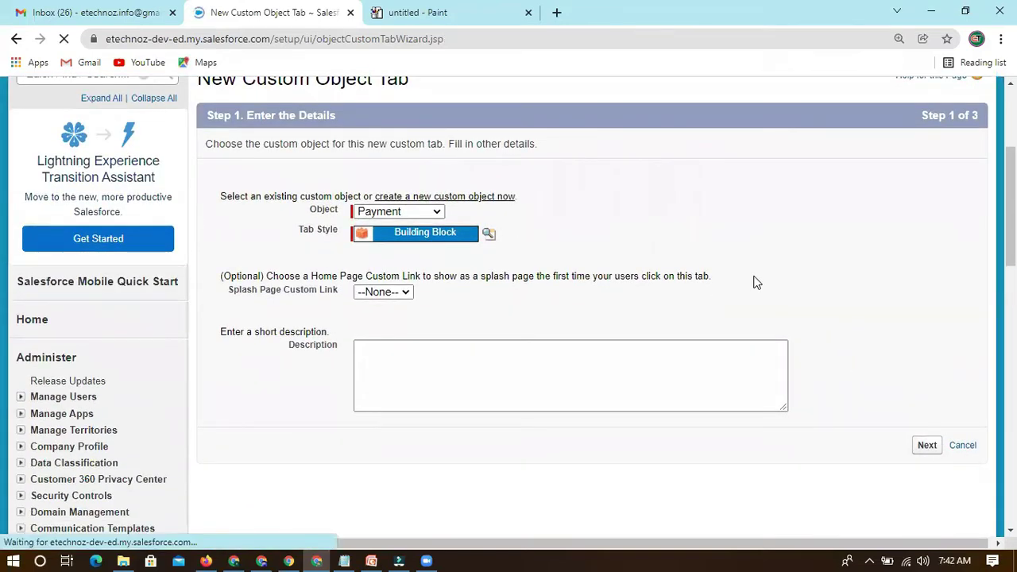
Set the tab visibility to Default Off for all profiles except System Administrator, set that one to Default On, and continue
scroll(640, 214, "down", 1)
left_click(640, 207)
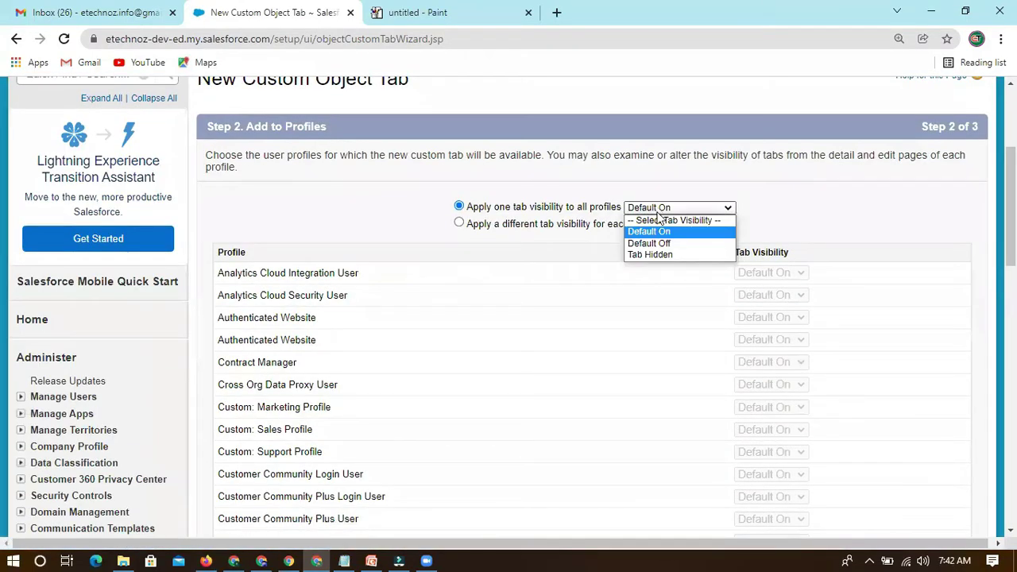
left_click(666, 244)
left_click(504, 224)
scroll(753, 288, "down", 9)
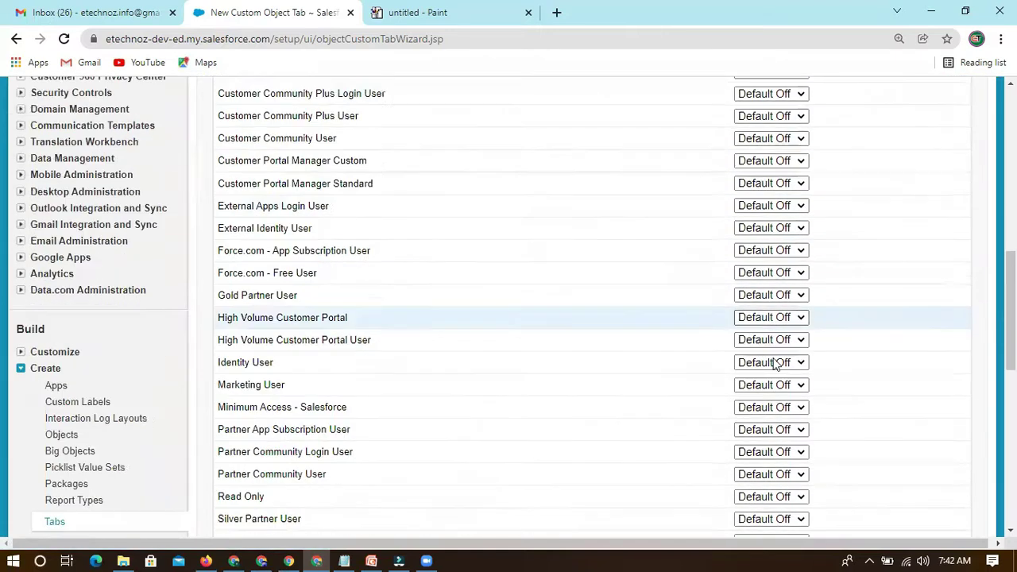
left_click(786, 267)
left_click(778, 281)
left_click(922, 316)
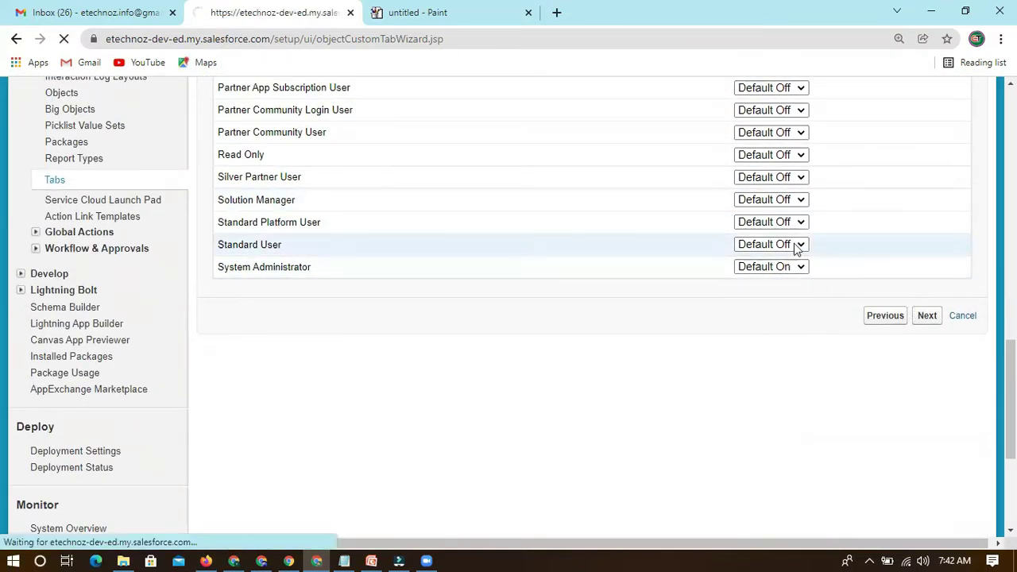
Include the Payment tab only in the Hospital Me custom app and save it
scroll(651, 246, "down", 3)
left_click(869, 159)
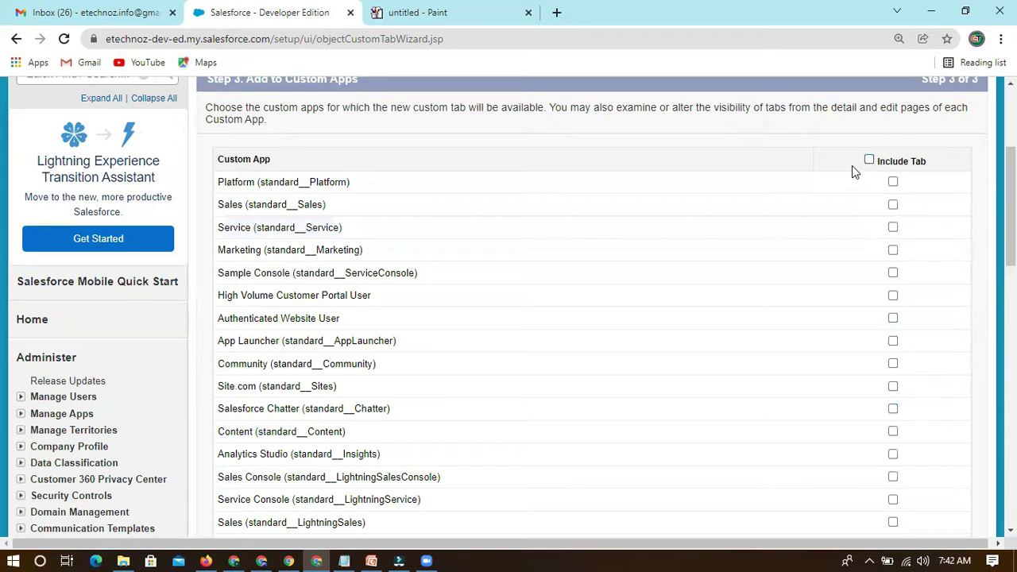
scroll(840, 274, "down", 6)
left_click(892, 235)
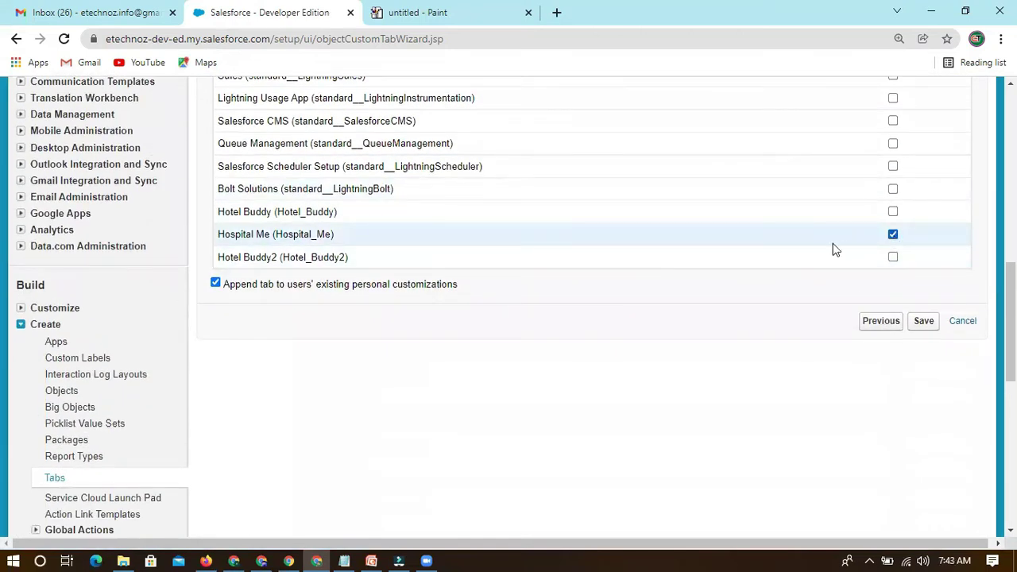
left_click(925, 324)
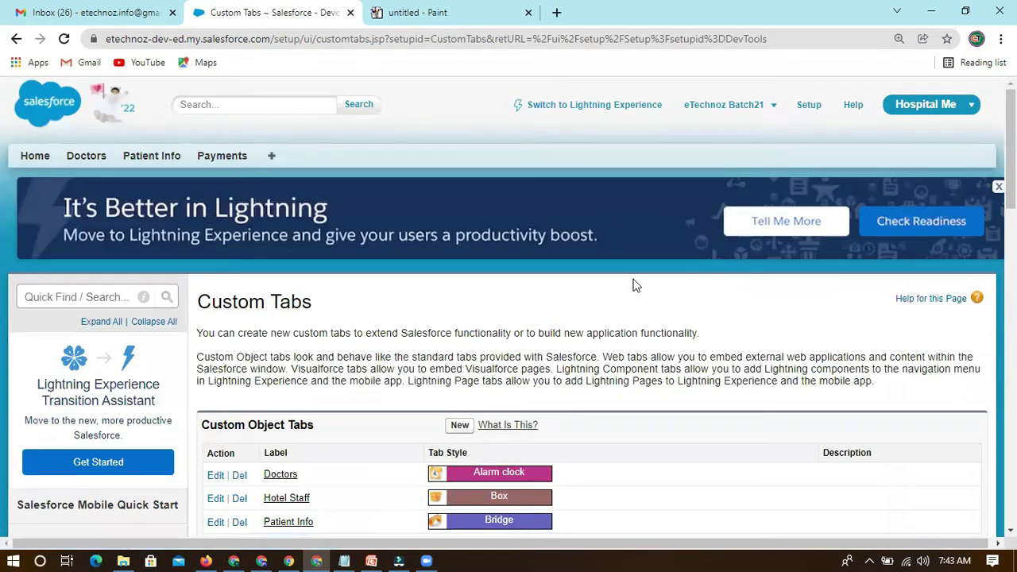
Open the Payments tab and review its Recent Payments list
scroll(318, 362, "down", 2)
scroll(315, 362, "up", 2)
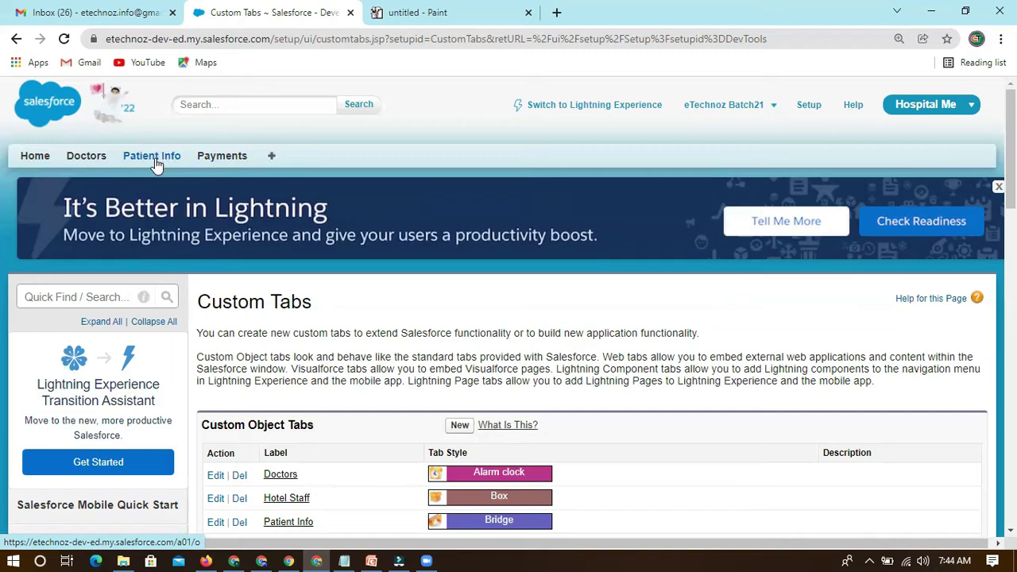
left_click(221, 158)
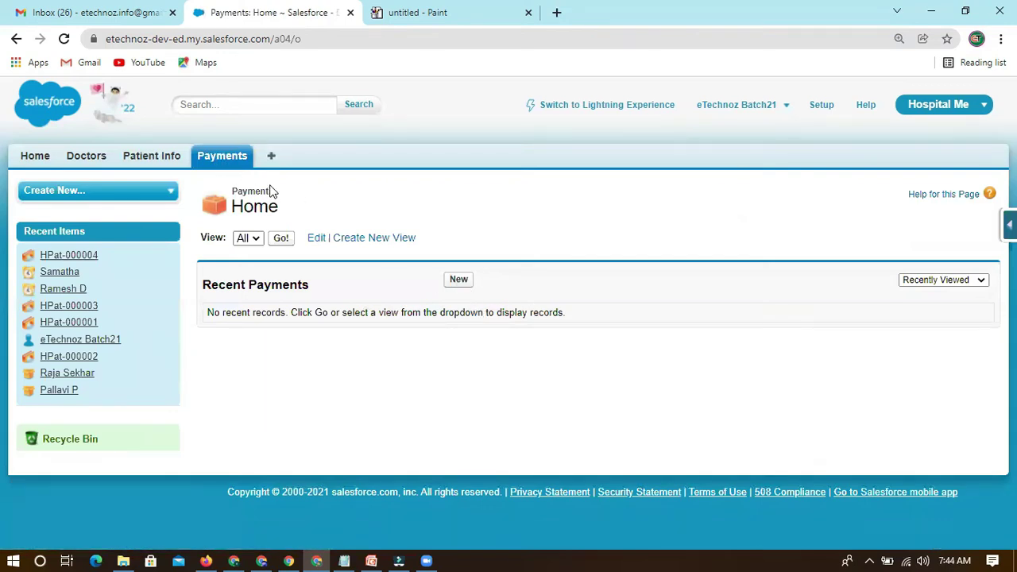
left_click_drag(568, 314, 205, 311)
left_click(357, 278)
Start a new custom field on the Payment object from its Payments home page
left_click(1009, 225)
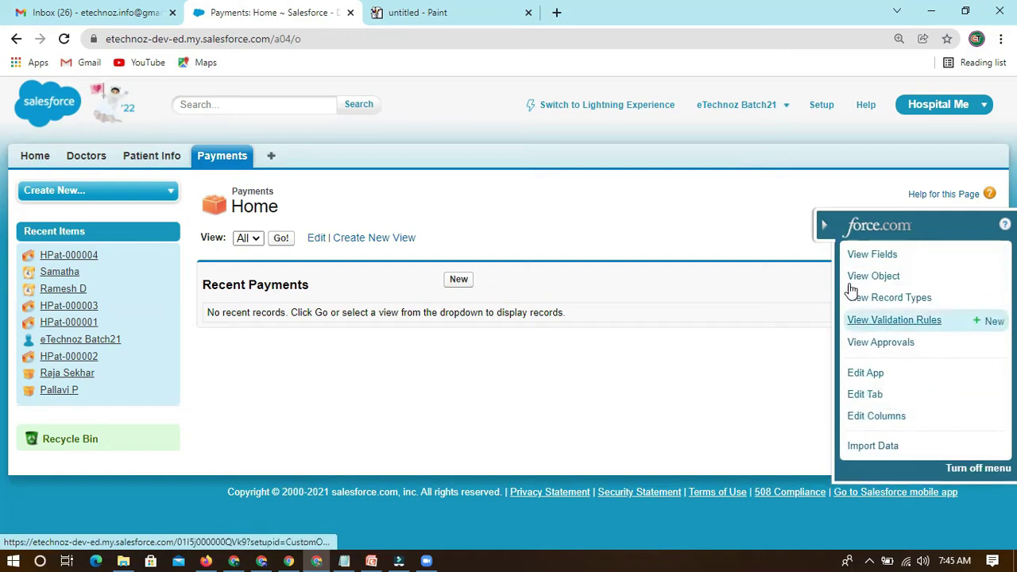
left_click(824, 224)
left_click(1009, 225)
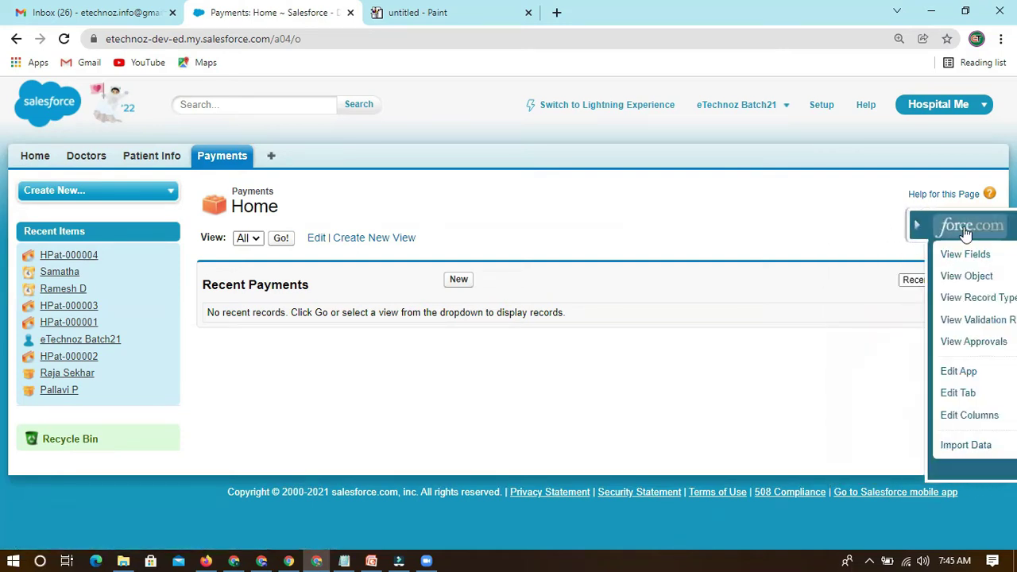
left_click(824, 228)
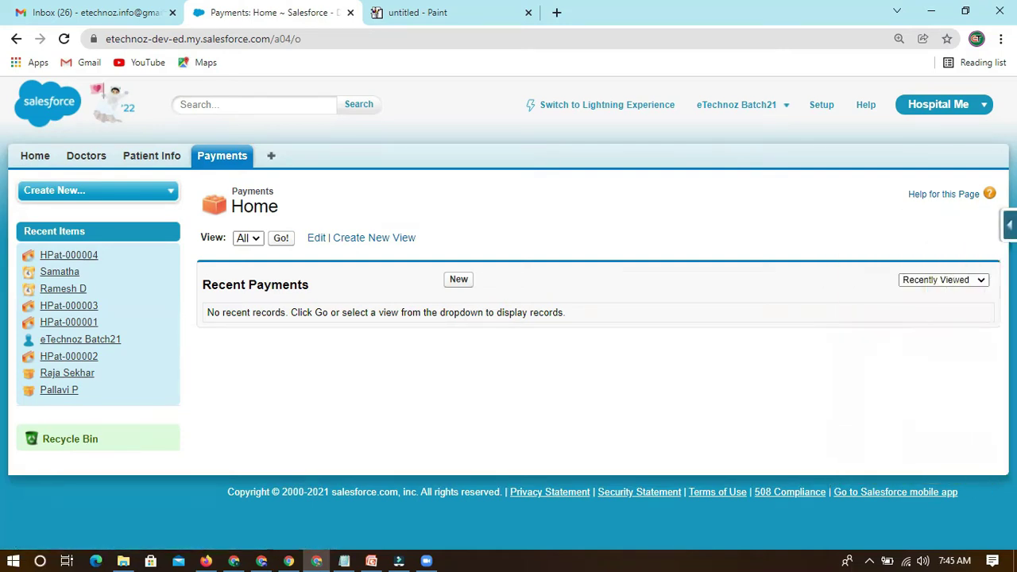
left_click(1008, 225)
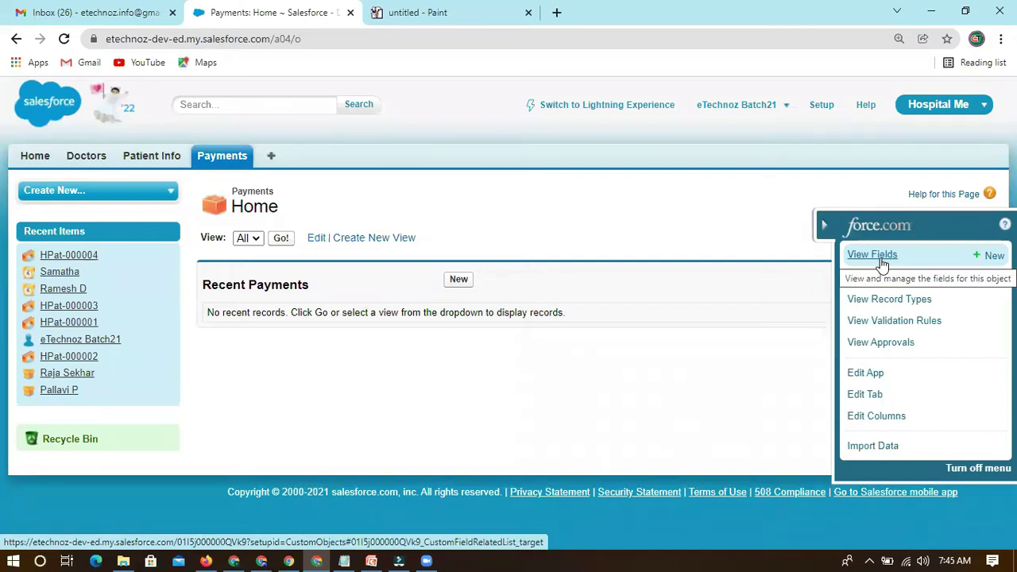
left_click(990, 262)
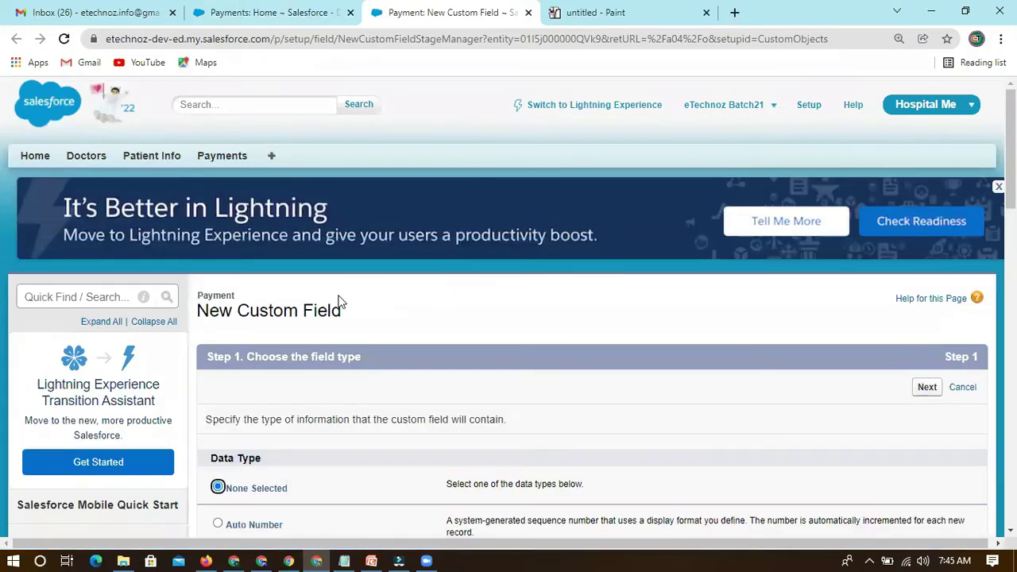
Review the available data types, choose a relationship type for the Payment field, and continue to the related object choice
scroll(334, 292, "down", 2)
scroll(332, 276, "up", 2)
scroll(361, 326, "down", 2)
scroll(342, 318, "up", 3)
scroll(330, 359, "down", 2)
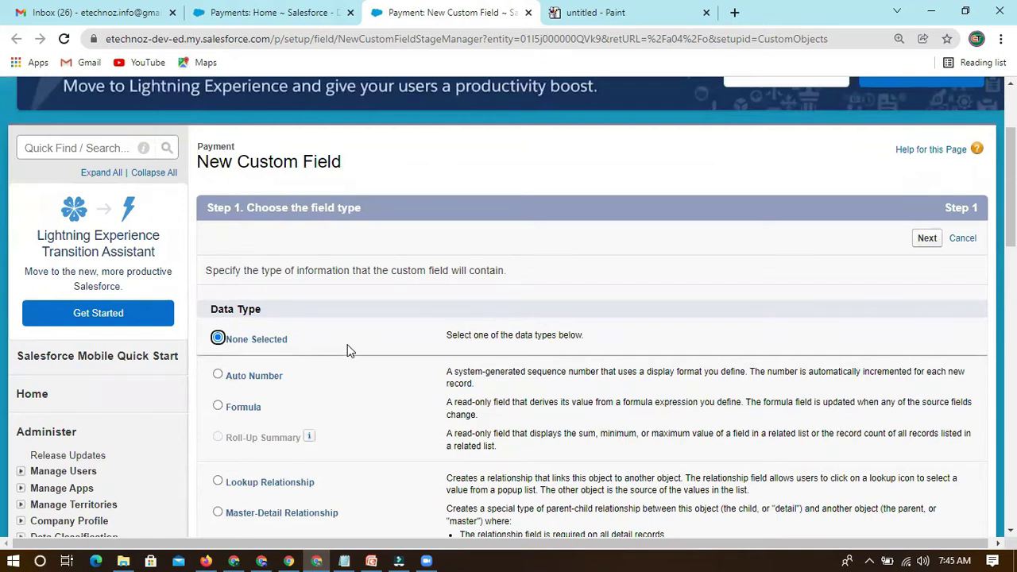
scroll(358, 315, "up", 1)
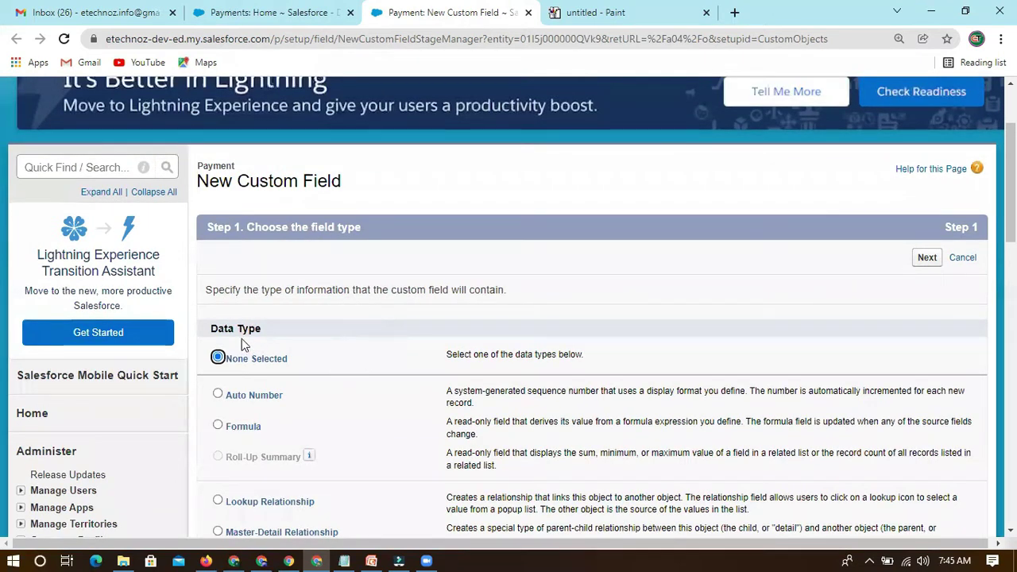
scroll(235, 340, "down", 2)
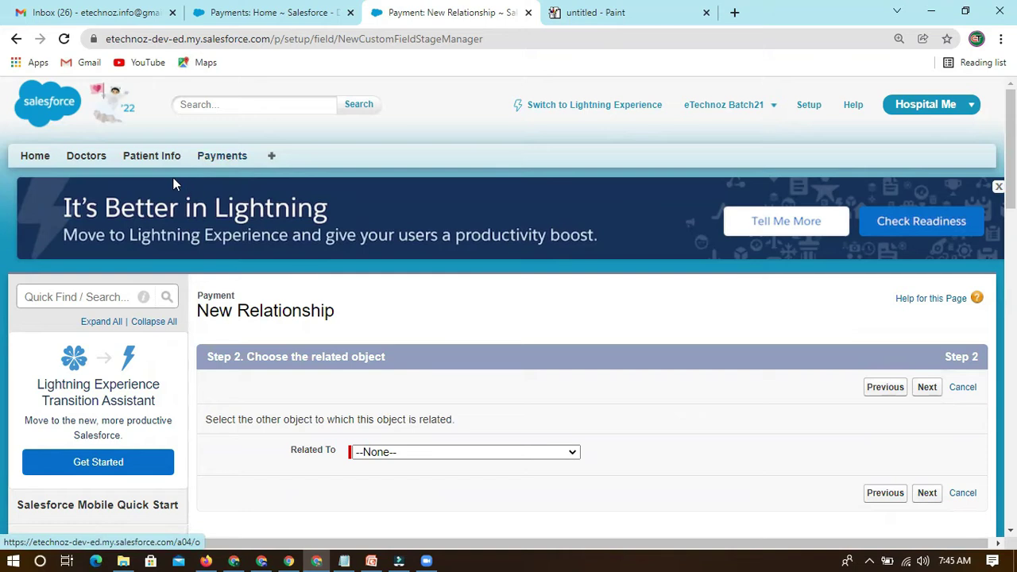
Relate the Payment object's new relationship field to the Patient Info object and continue to the field label and name
scroll(472, 318, "down", 2)
scroll(422, 225, "down", 1)
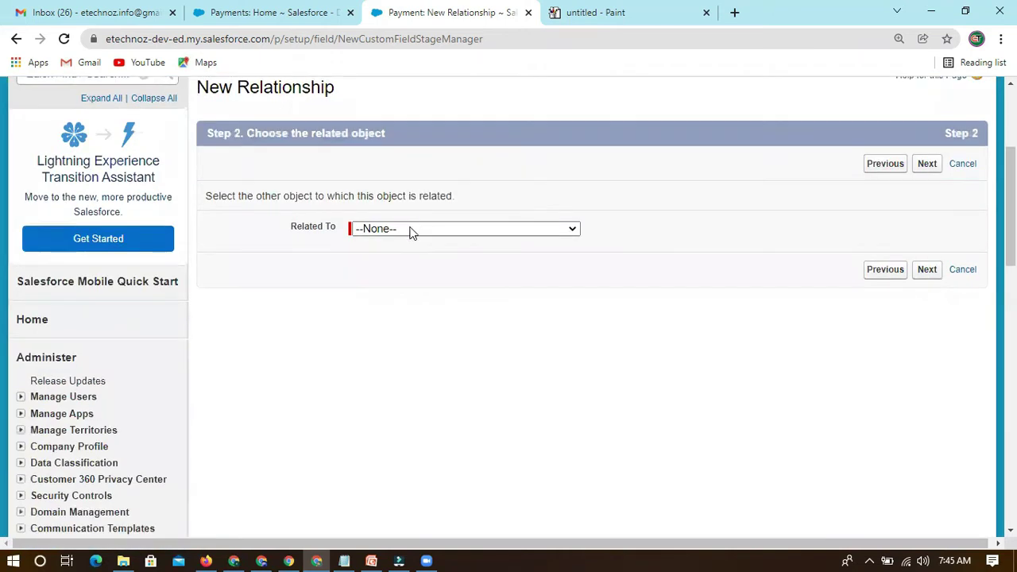
left_click(411, 229)
scroll(410, 393, "down", 15)
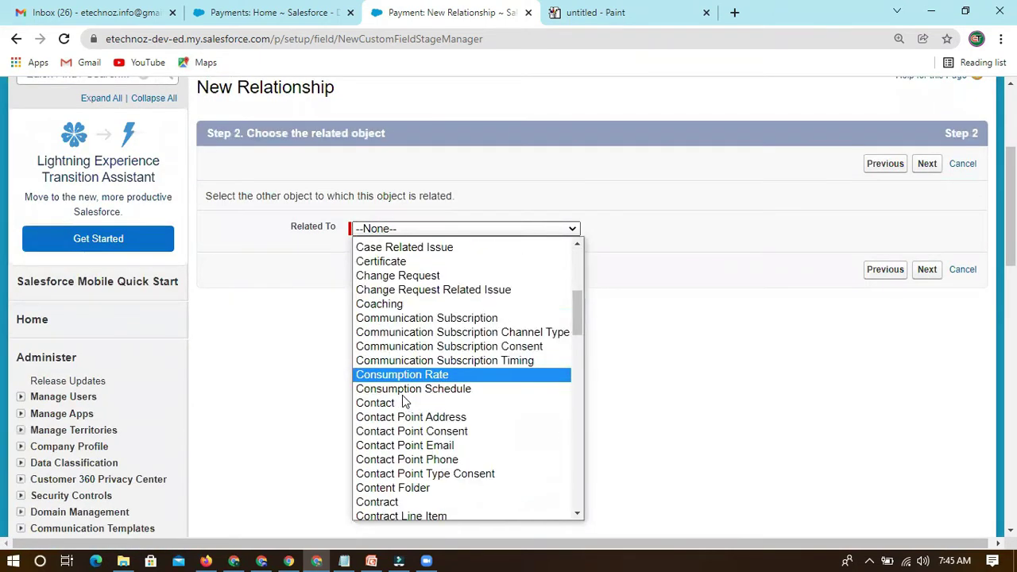
scroll(399, 376, "down", 3)
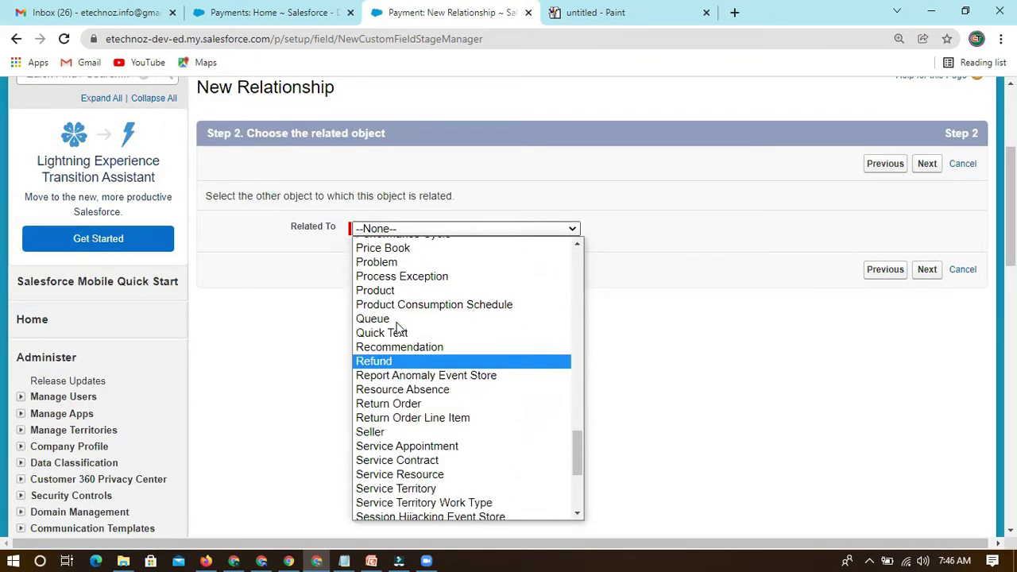
scroll(405, 334, "up", 3)
scroll(389, 294, "up", 3)
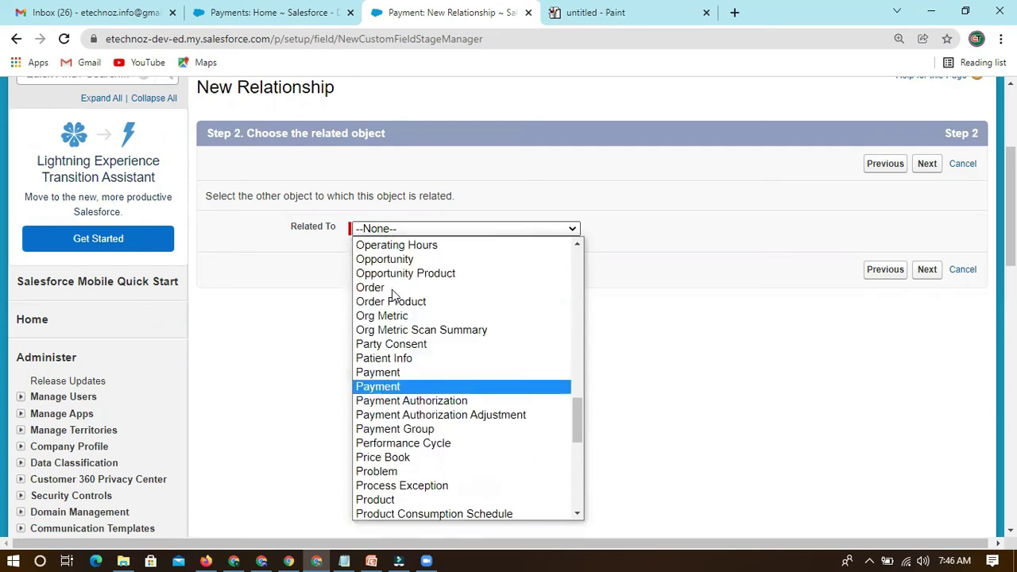
scroll(393, 350, "down", 3)
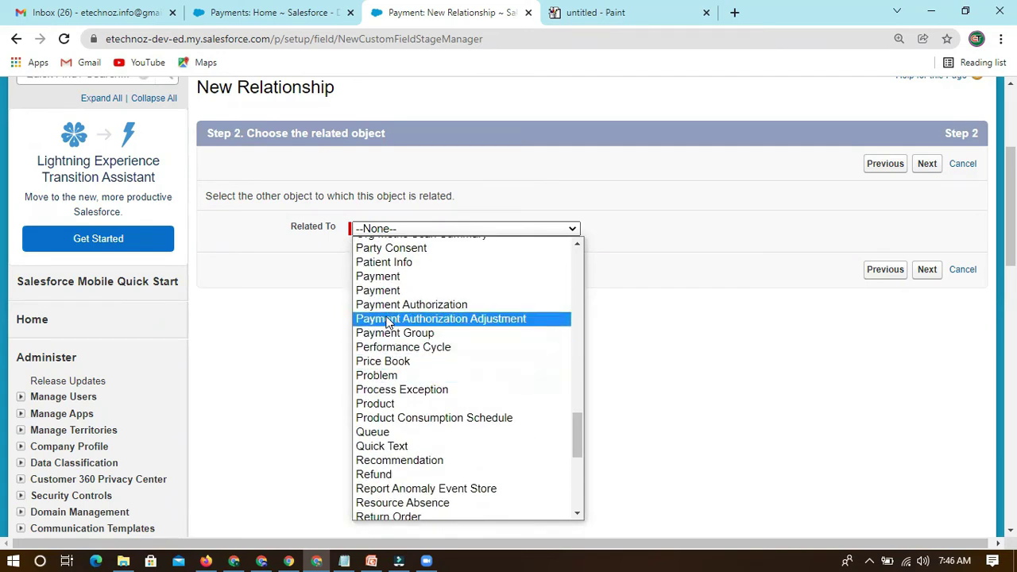
left_click(390, 266)
left_click(639, 230)
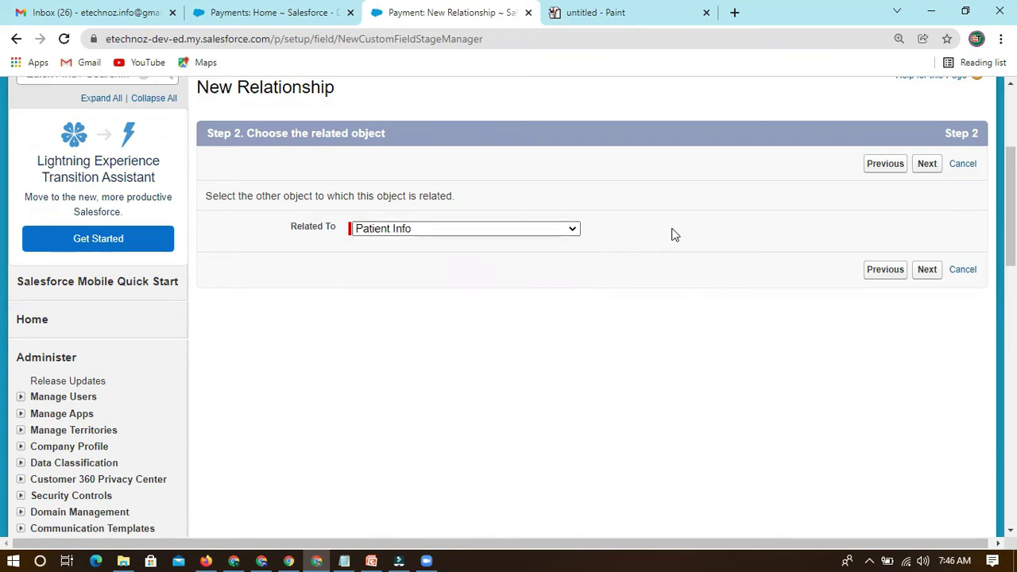
left_click(925, 167)
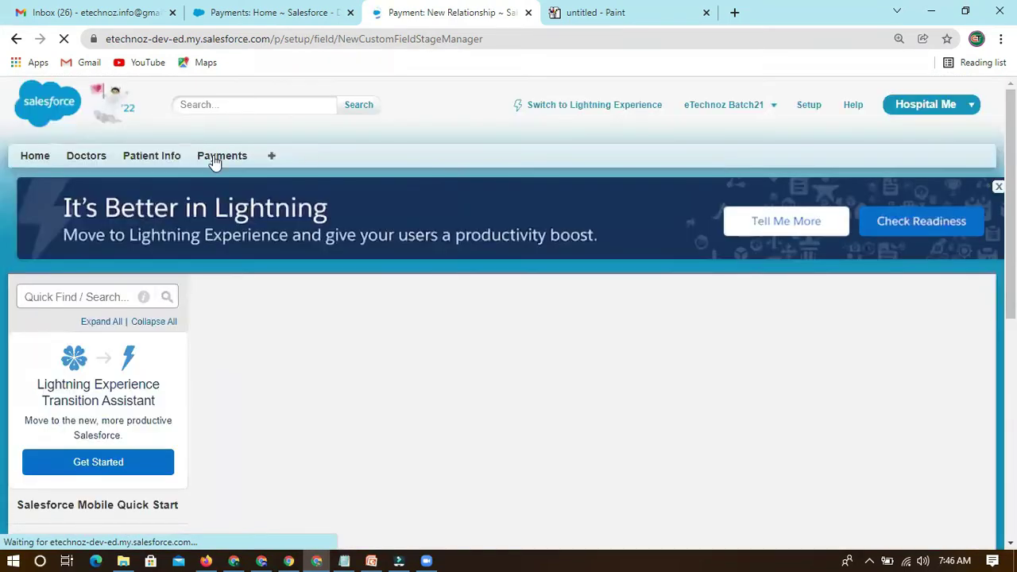
Keep the lookup field's label as Patient Info and fill in its field name as Patient_Info
scroll(450, 310, "down", 2)
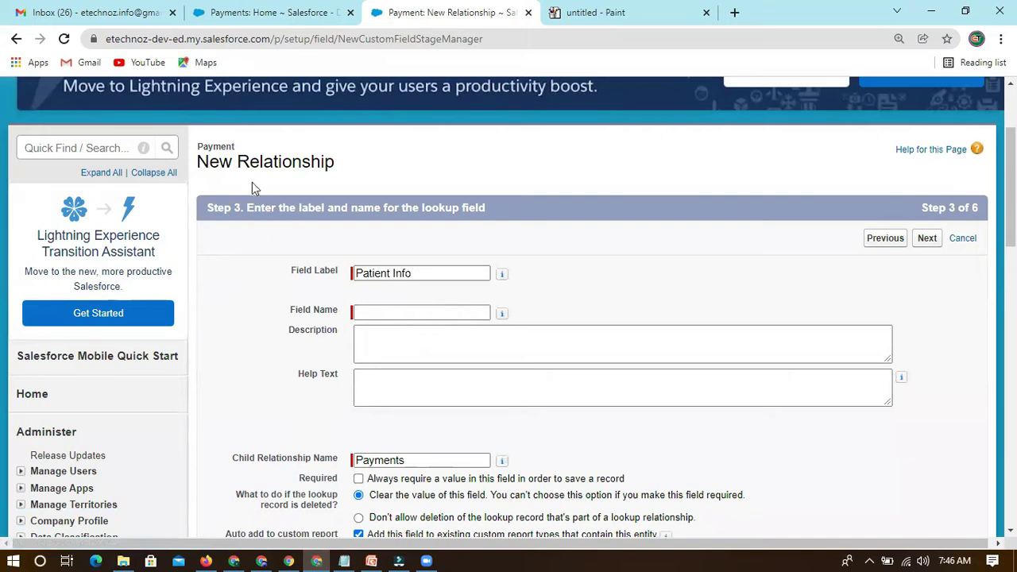
double_click(418, 268)
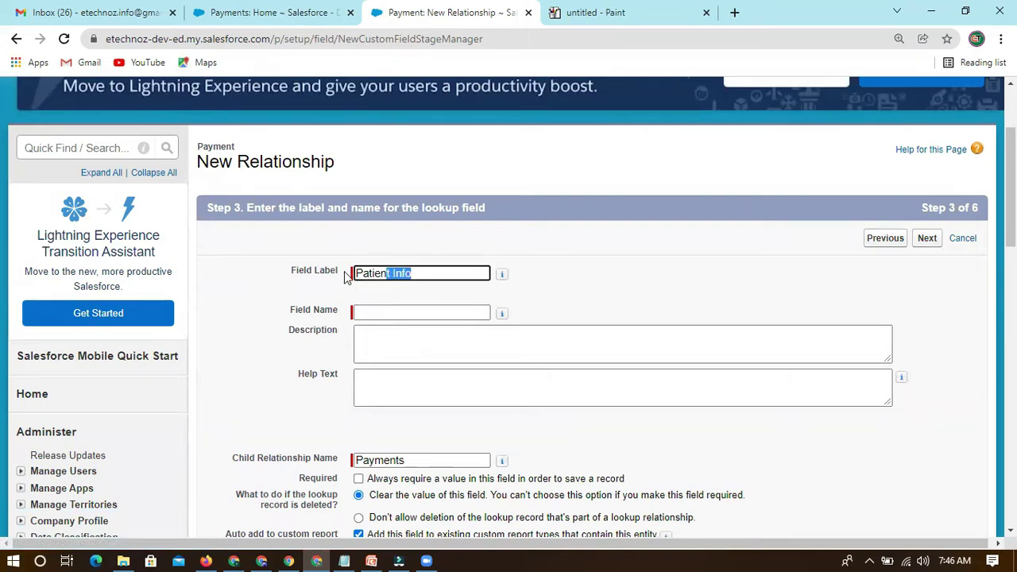
left_click(434, 245)
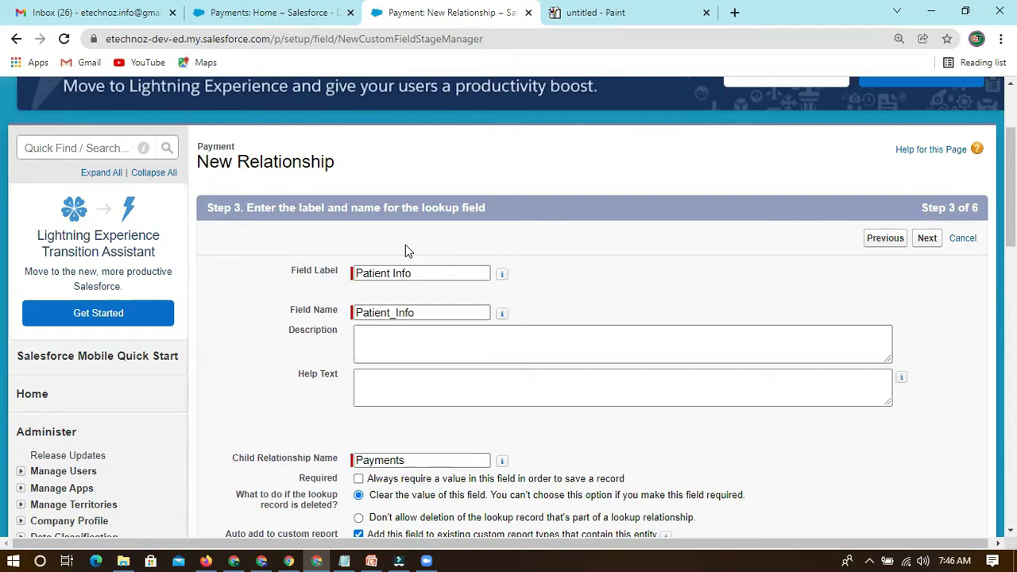
scroll(339, 216, "up", 2)
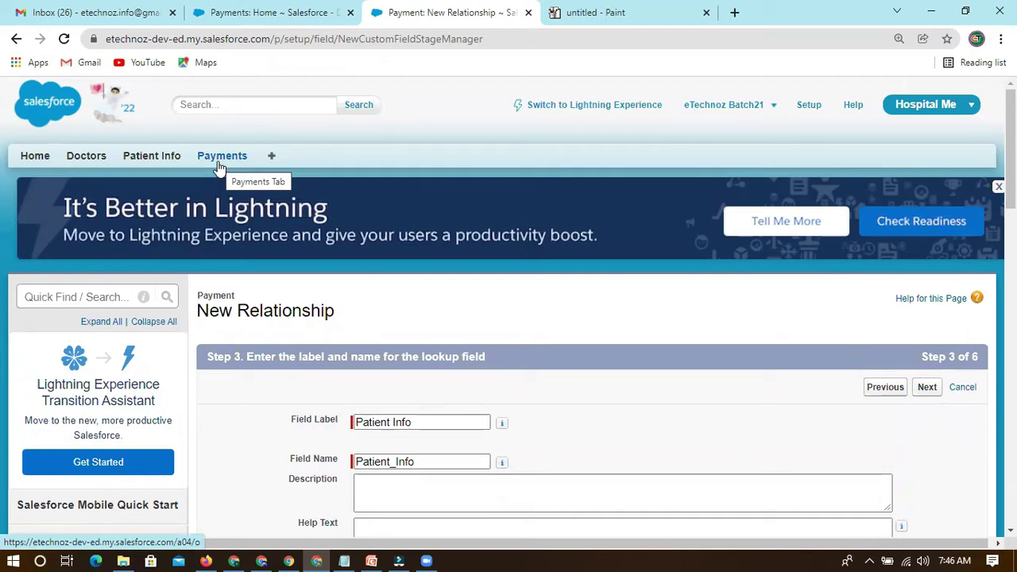
scroll(324, 363, "down", 2)
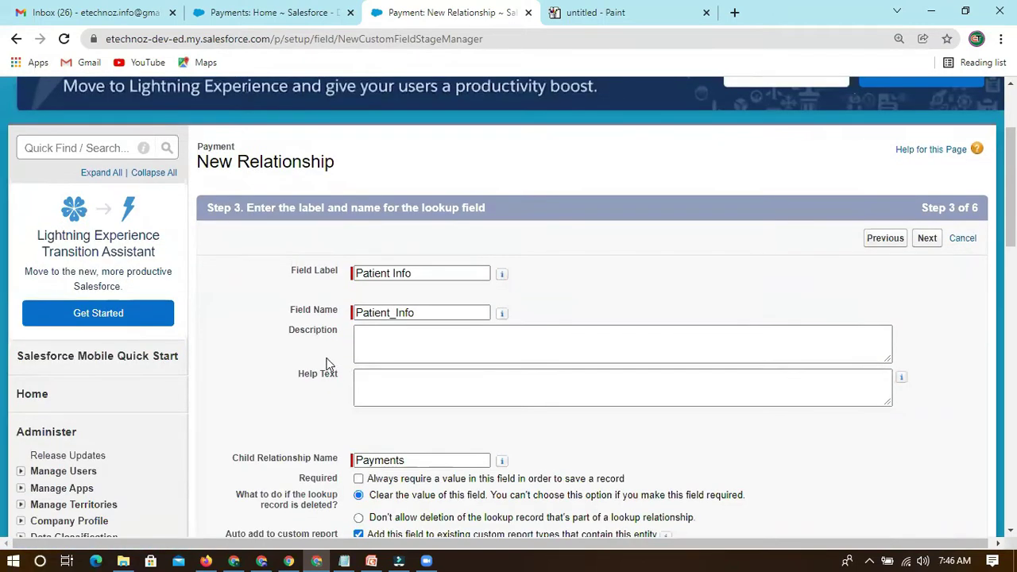
Examine the lookup field's Child Relationship Name, keeping it as Payments
scroll(404, 367, "down", 2)
left_click_drag(407, 312, 359, 314)
left_click_drag(234, 312, 340, 320)
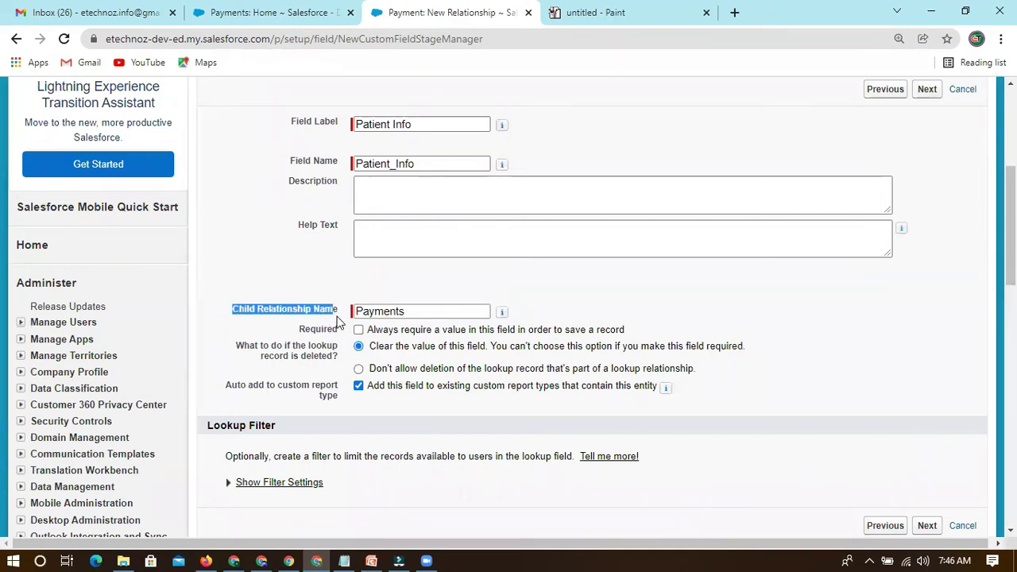
left_click_drag(410, 311, 356, 314)
left_click(415, 312)
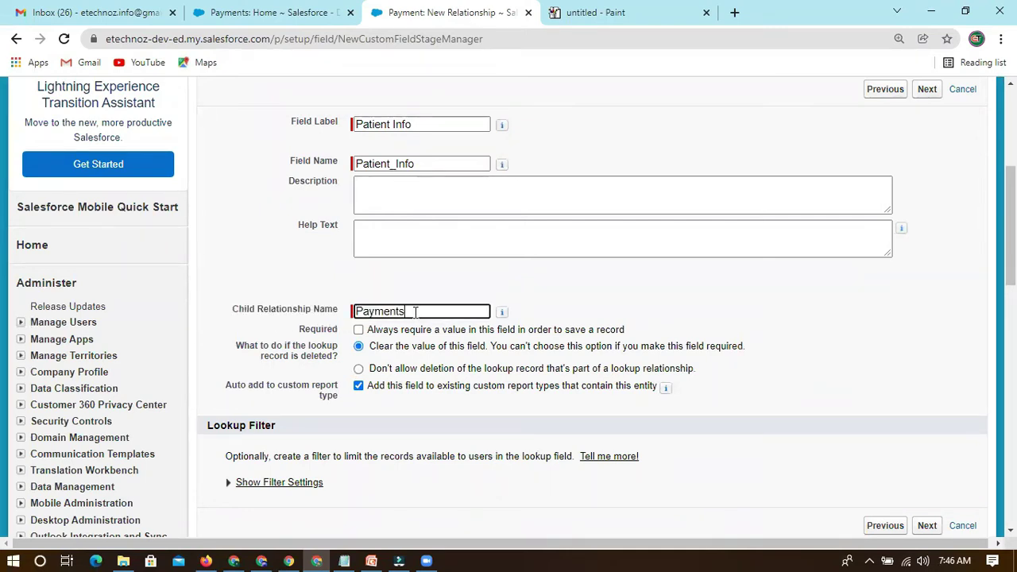
key("BackSpace")
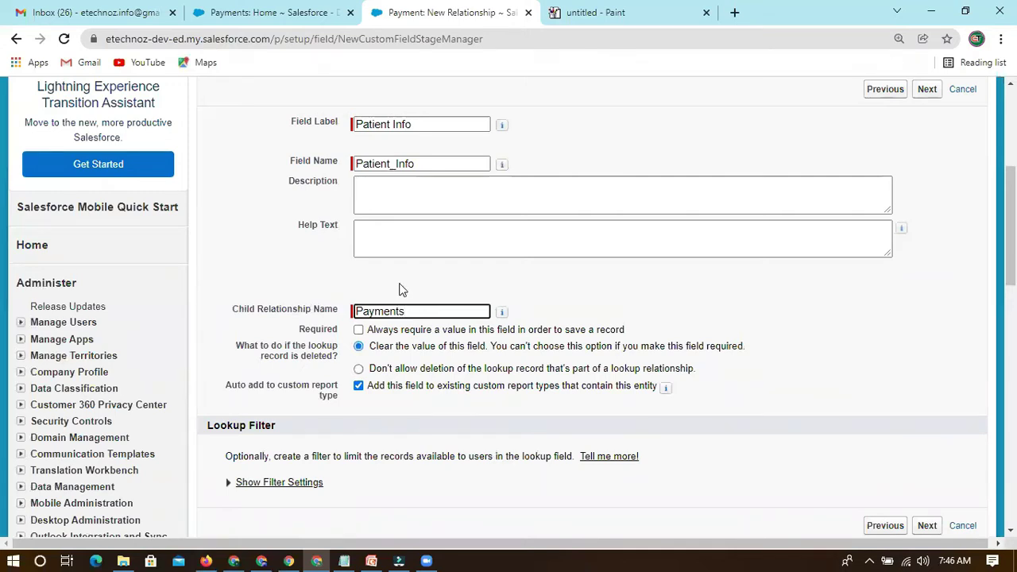
left_click_drag(415, 310, 343, 318)
left_click(355, 283)
left_click_drag(418, 311, 332, 309)
left_click(340, 283)
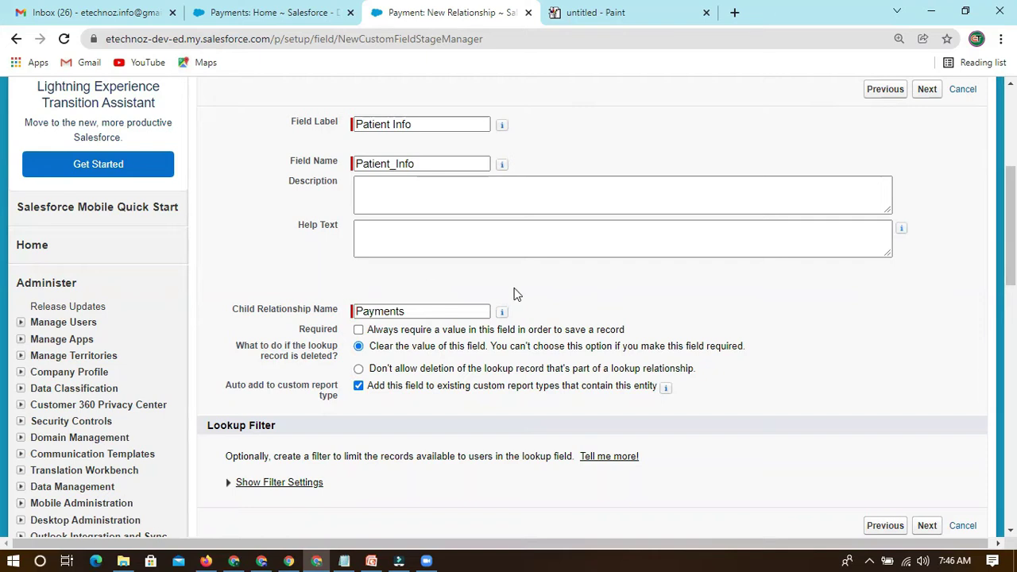
left_click_drag(416, 309, 339, 316)
left_click(642, 301)
Accept the remaining default options of the Patient Info lookup field and continue to field-level security
scroll(790, 298, "down", 2)
scroll(785, 288, "up", 3)
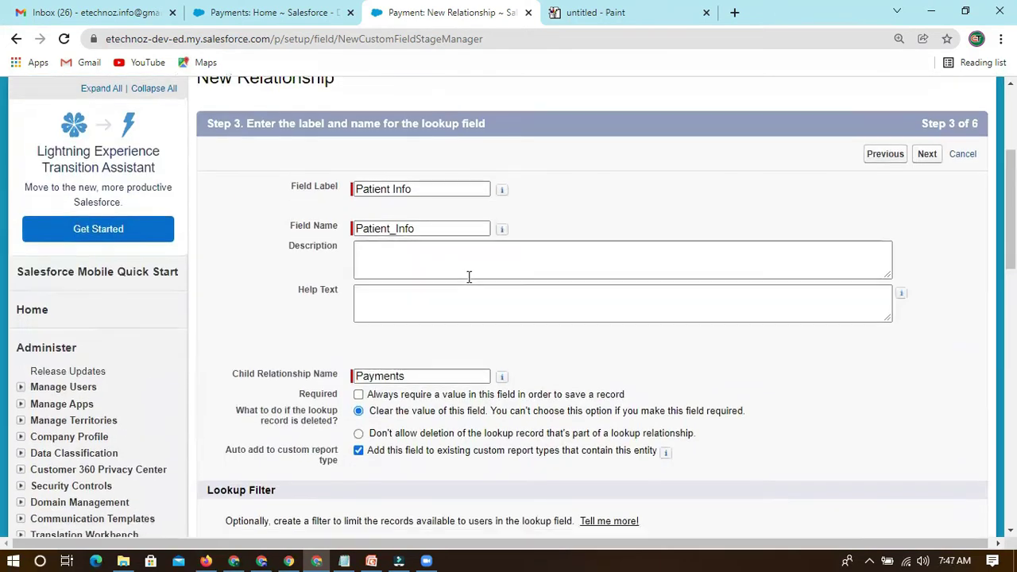
scroll(469, 276, "down", 1)
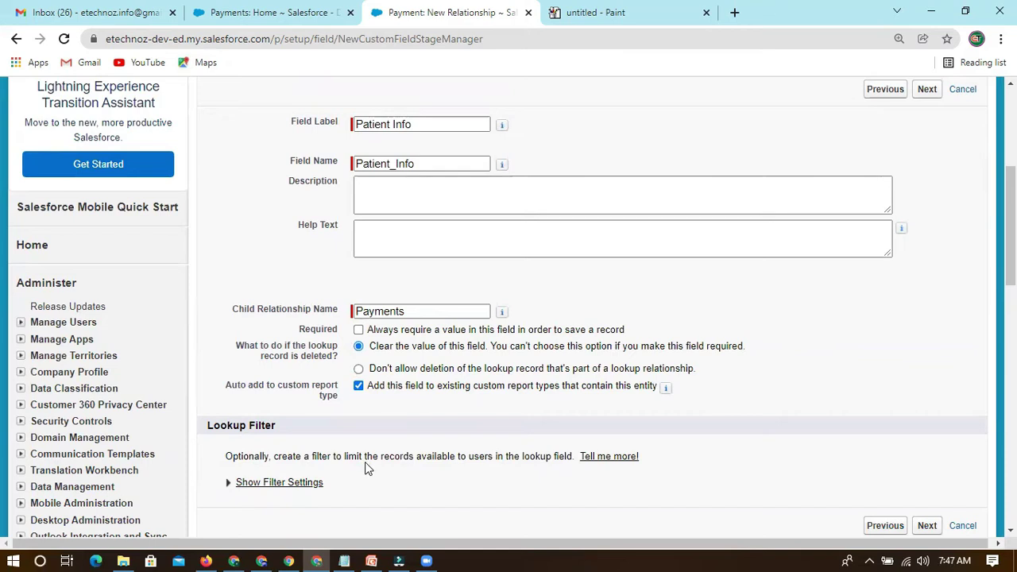
scroll(823, 245, "up", 3)
scroll(803, 248, "down", 2)
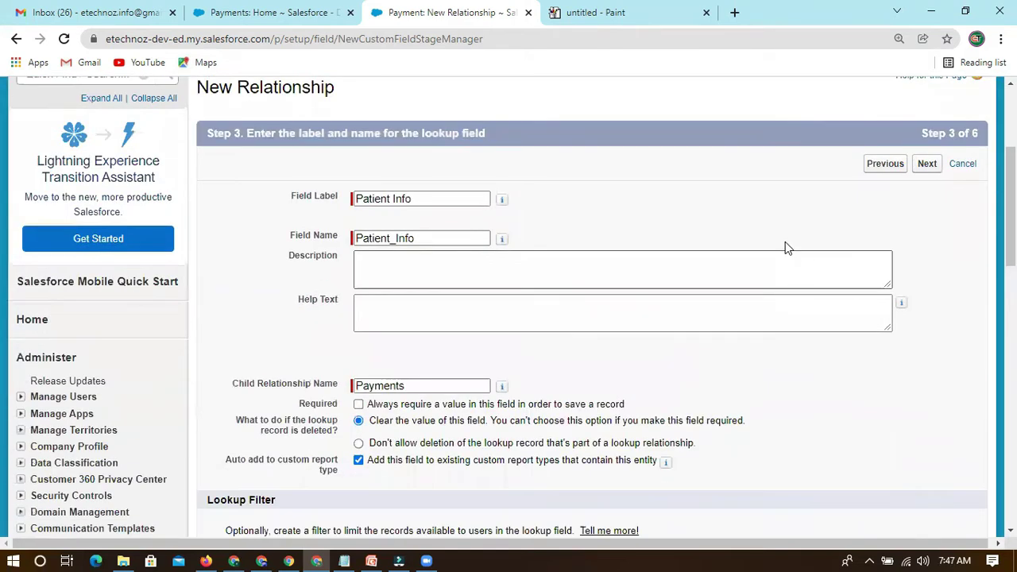
left_click(926, 164)
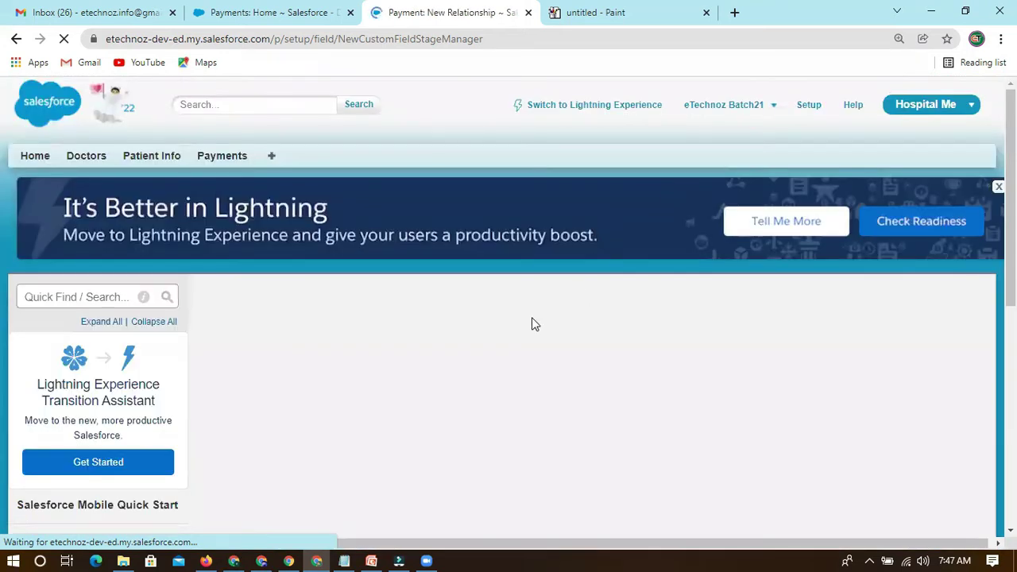
Make the Patient Info field visible only to the System Administrator profile and continue to the page layouts
scroll(512, 282, "down", 2)
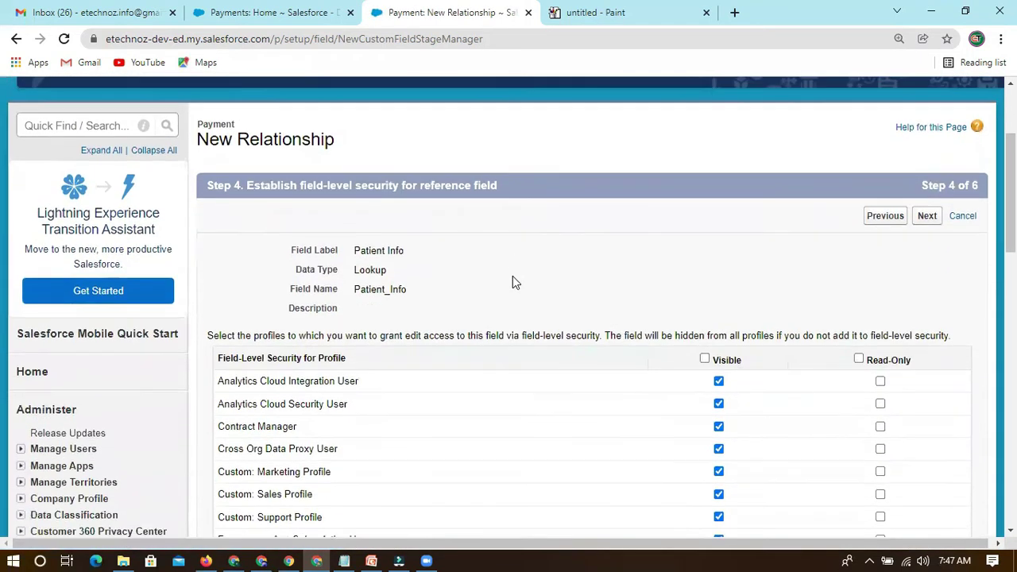
scroll(694, 295, "down", 2)
left_click(704, 232)
left_click(705, 232)
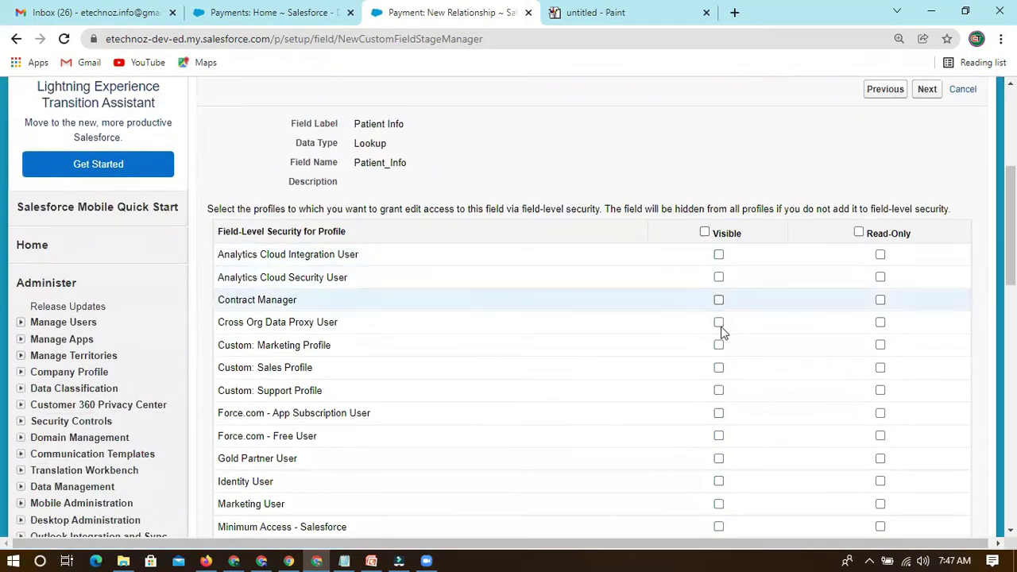
scroll(722, 341, "down", 5)
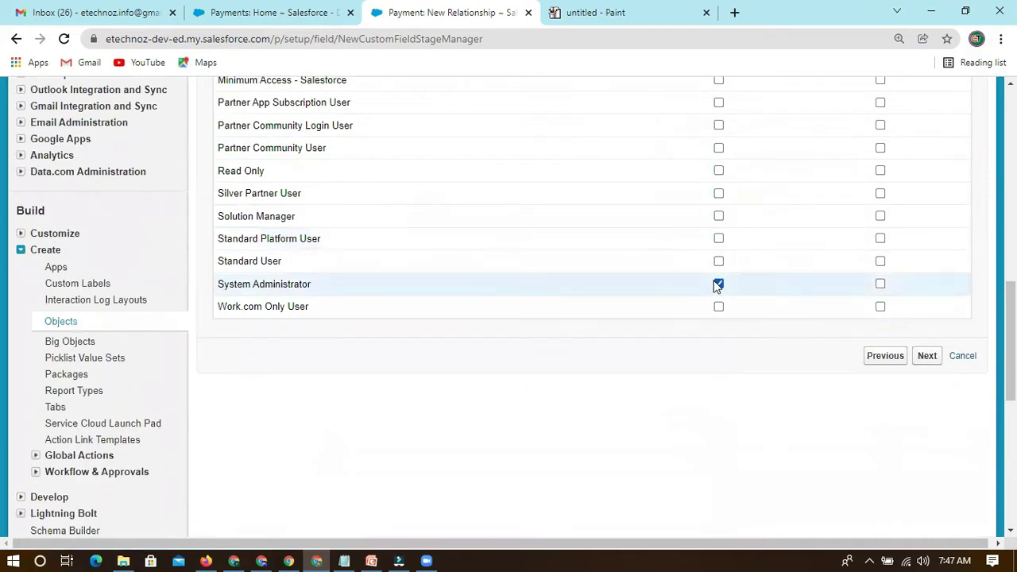
left_click(928, 357)
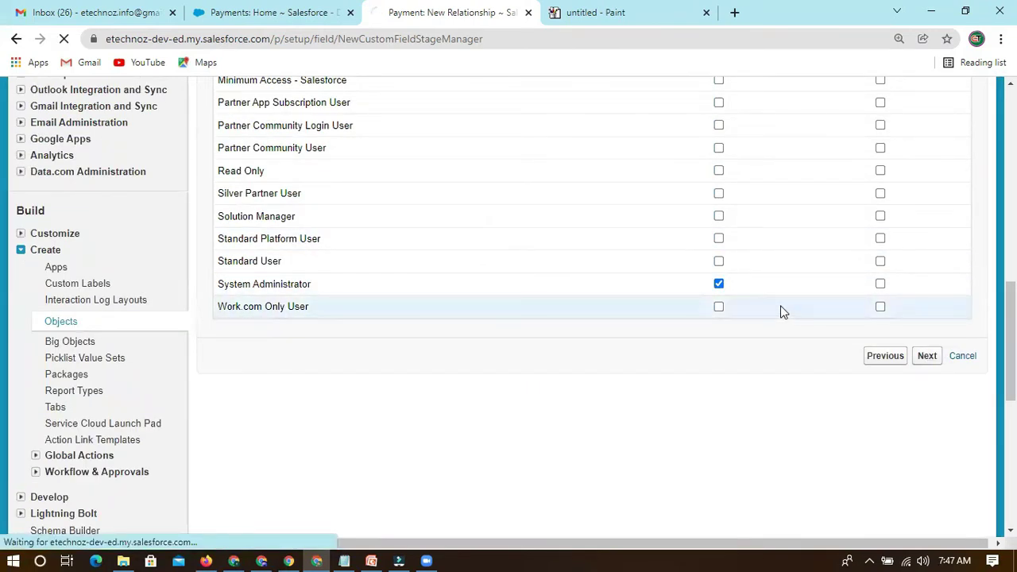
Keep the Patient Info field included in the Payment Layout and continue to the related lists
scroll(521, 248, "down", 2)
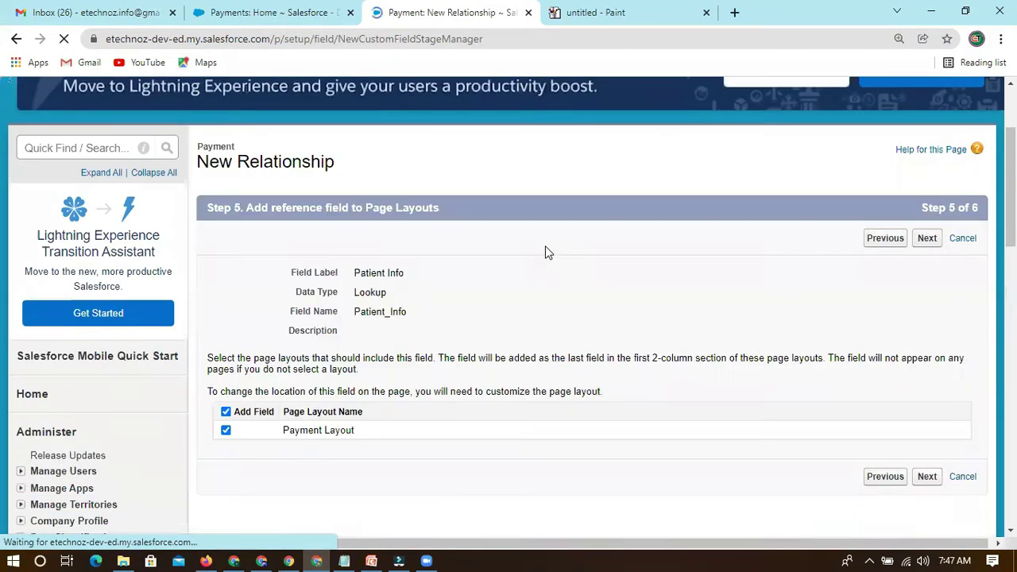
scroll(584, 265, "down", 1)
left_click_drag(285, 359, 409, 360)
left_click(358, 337)
double_click(335, 361)
left_click(427, 250)
left_click_drag(354, 242, 412, 245)
left_click(423, 245)
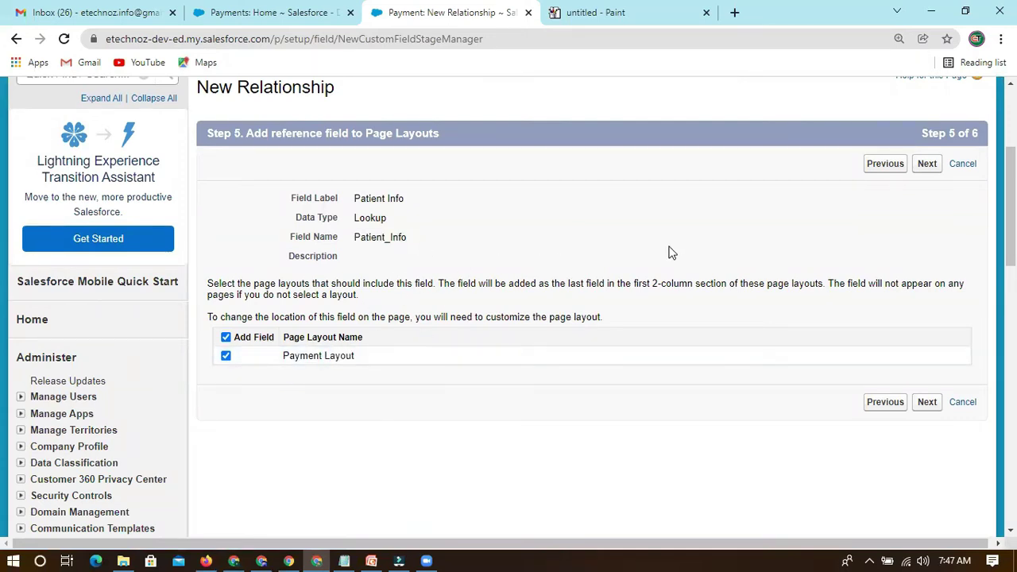
left_click(928, 163)
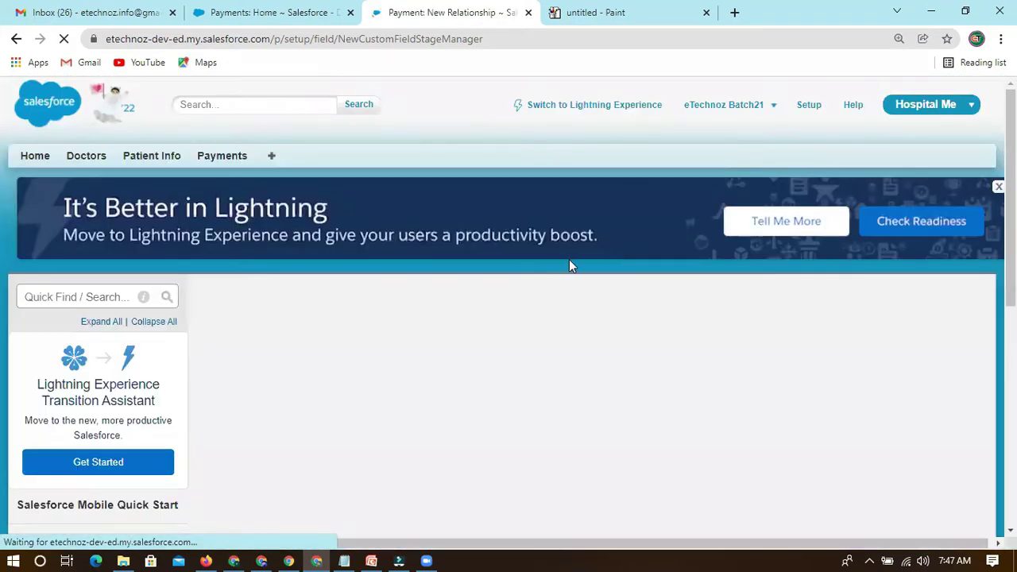
Keep the Payments related list on the Patient Info Layout and save the new lookup field
scroll(588, 322, "down", 4)
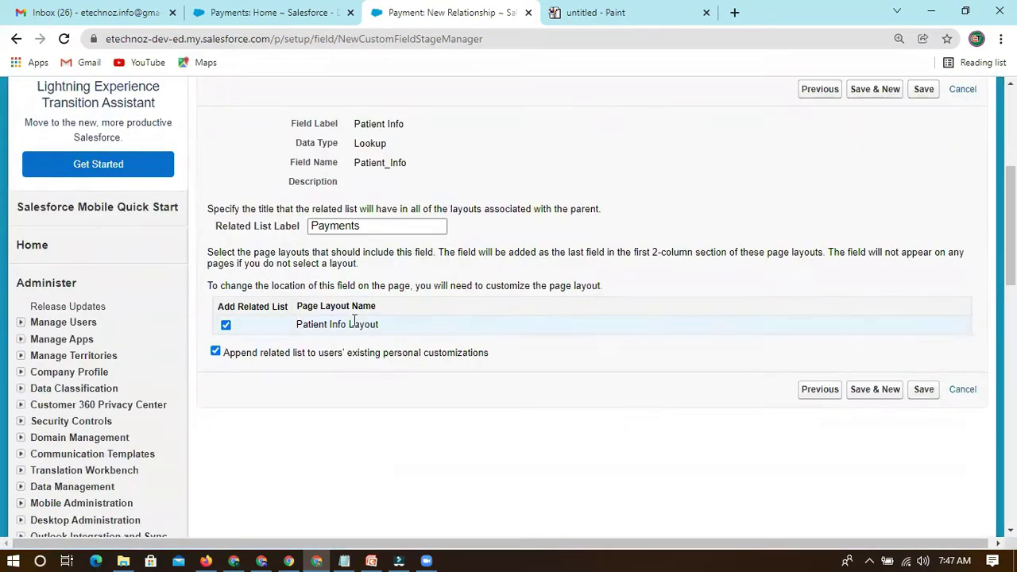
scroll(894, 212, "up", 1)
left_click(923, 165)
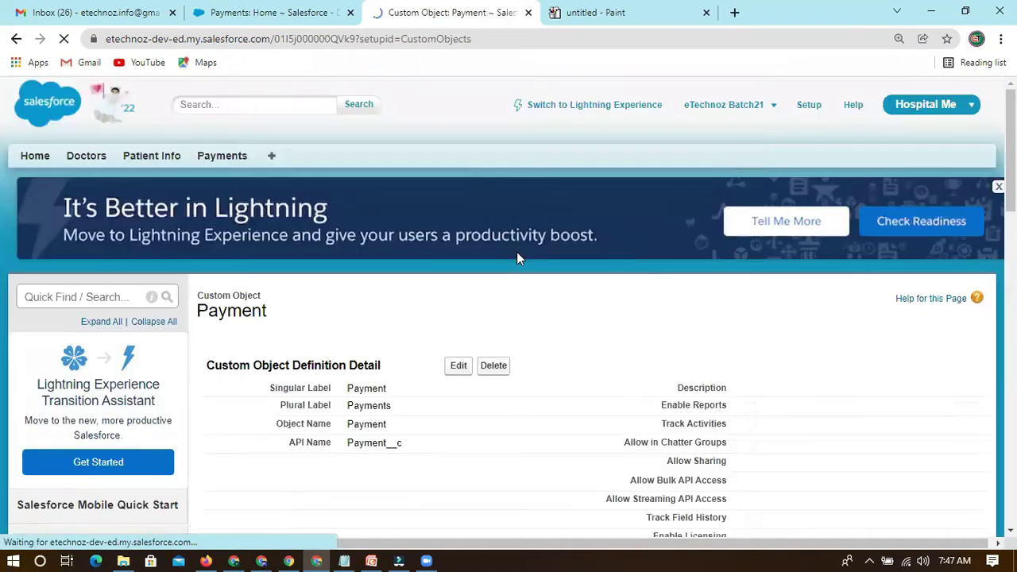
Review the Patient Info field's data type and API name on the Payment object, and the object's own API name
scroll(227, 262, "down", 1)
double_click(227, 240)
scroll(225, 162, "up", 1)
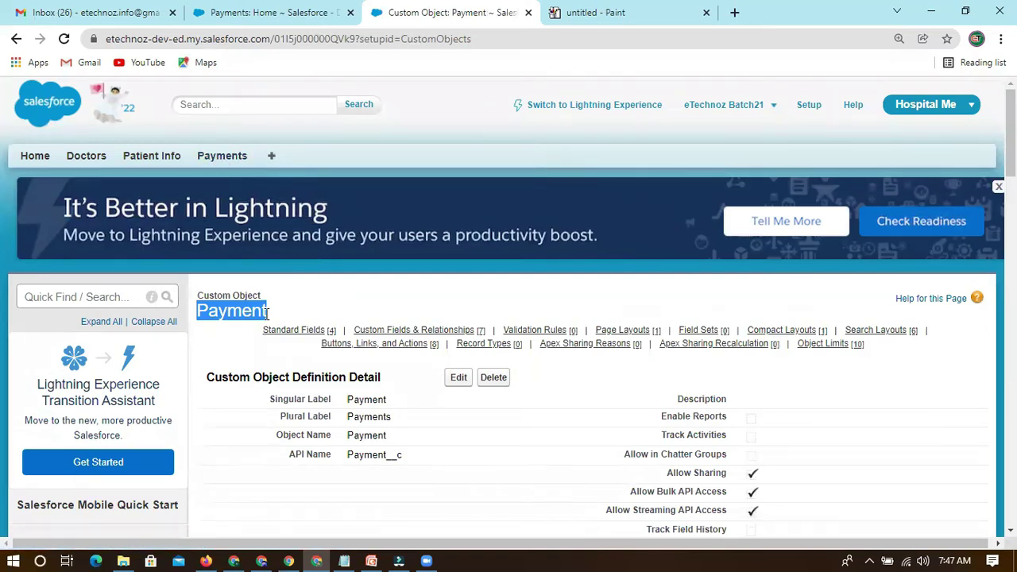
scroll(308, 287, "down", 4)
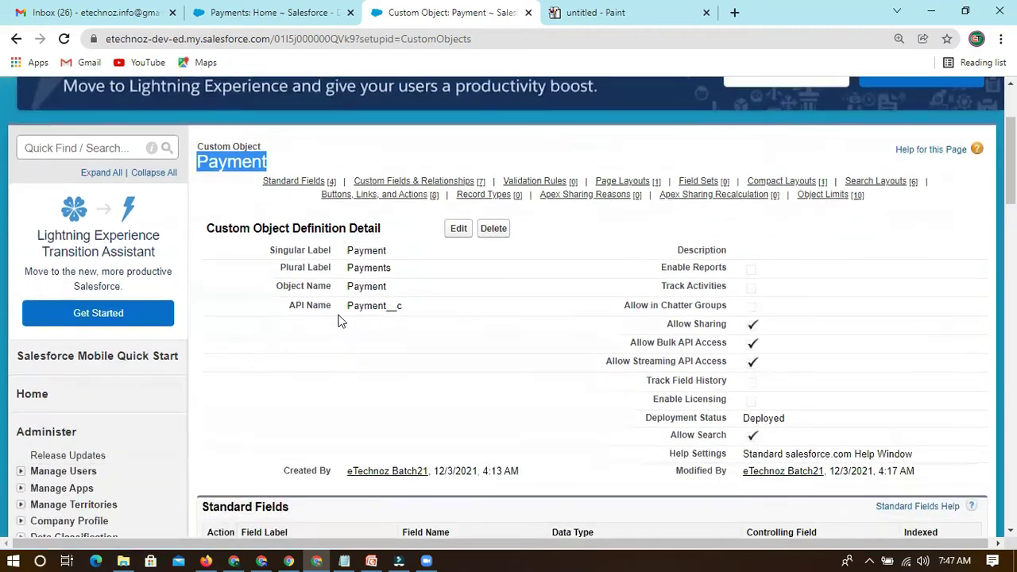
scroll(363, 364, "down", 4)
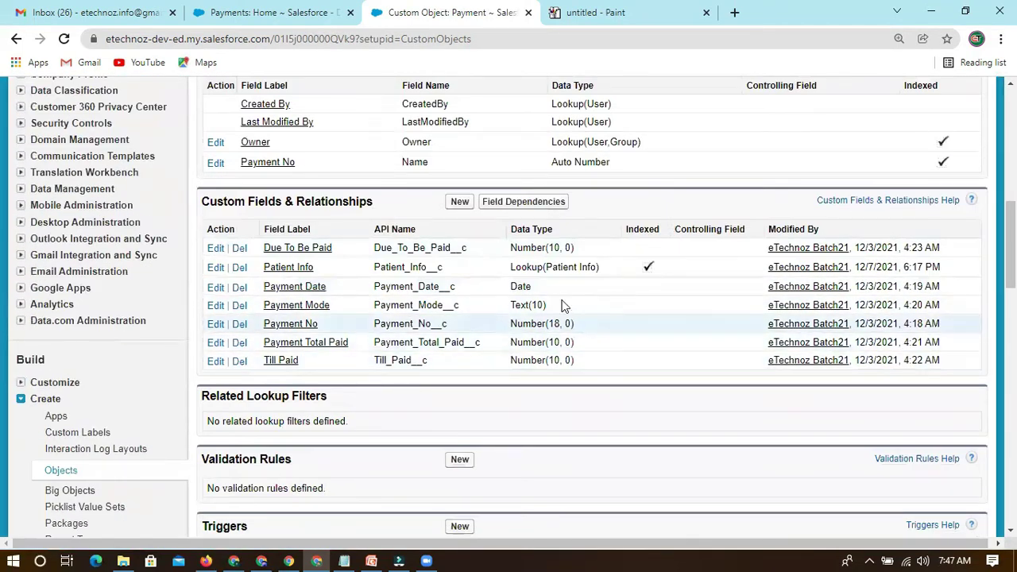
left_click_drag(598, 267, 495, 275)
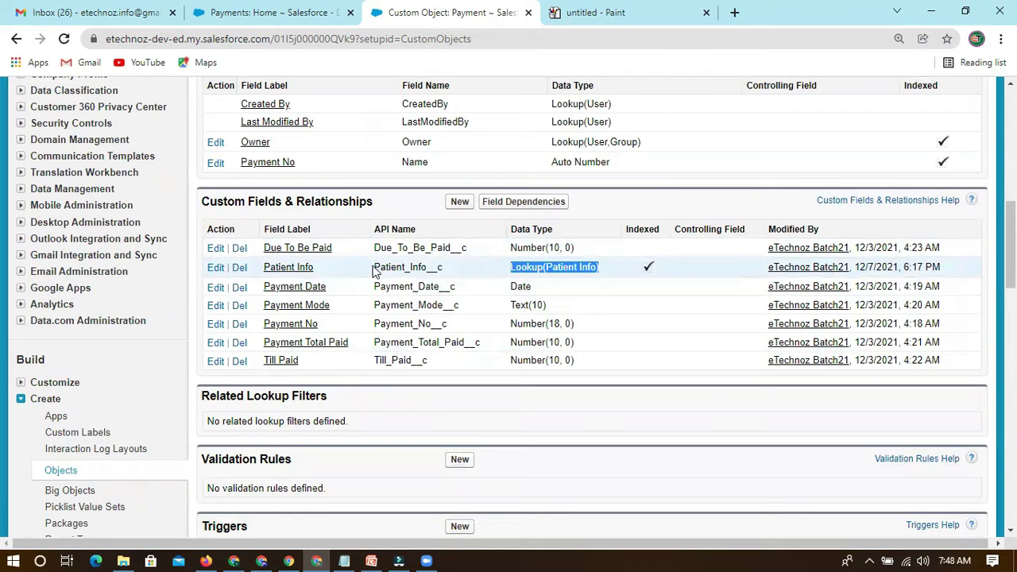
left_click_drag(374, 267, 445, 270)
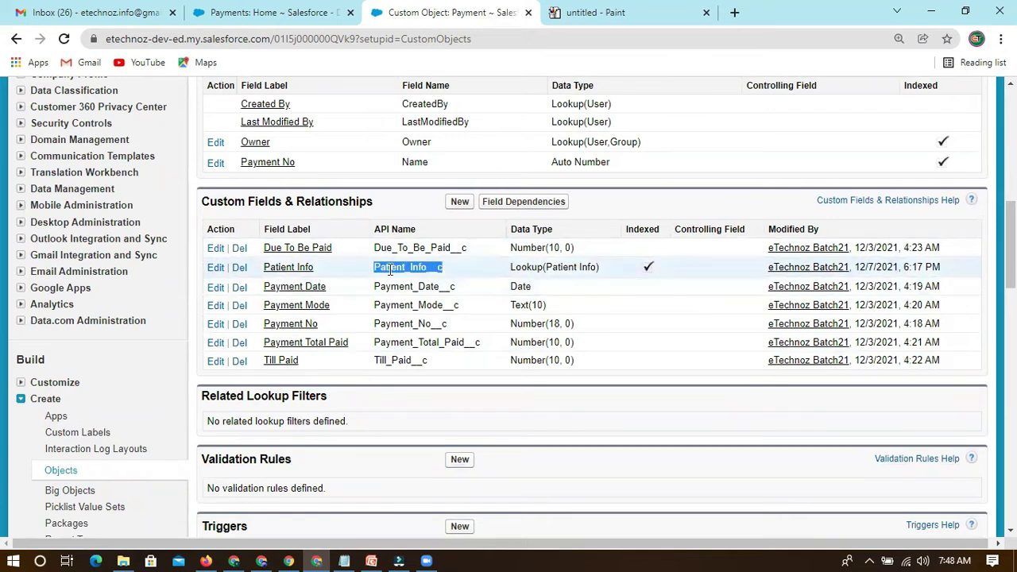
scroll(334, 274, "up", 5)
double_click(357, 233)
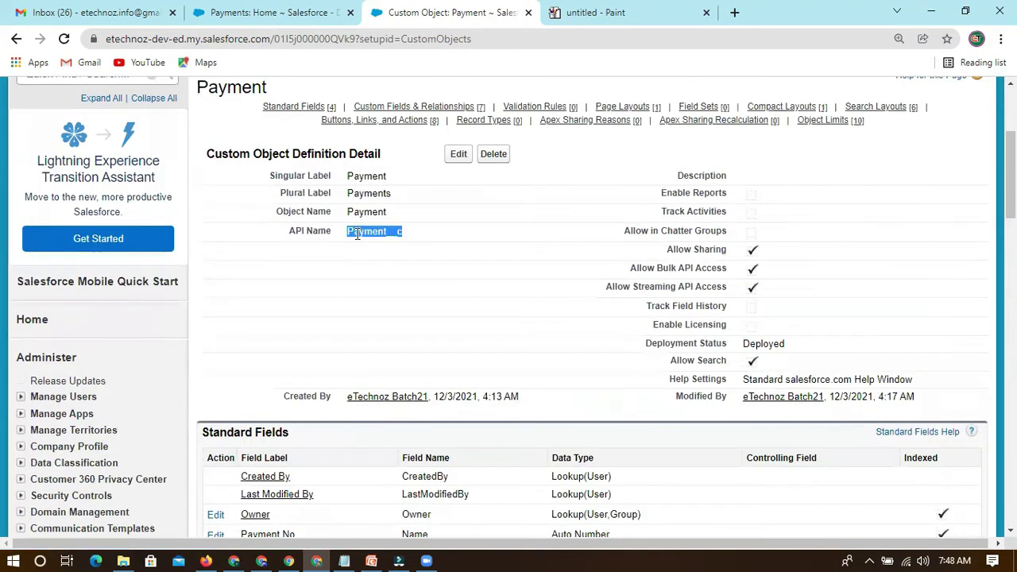
Examine the Payment object's API name and the Patient Info field's API name and lookup data type under Custom Fields & Relationships
double_click(375, 230)
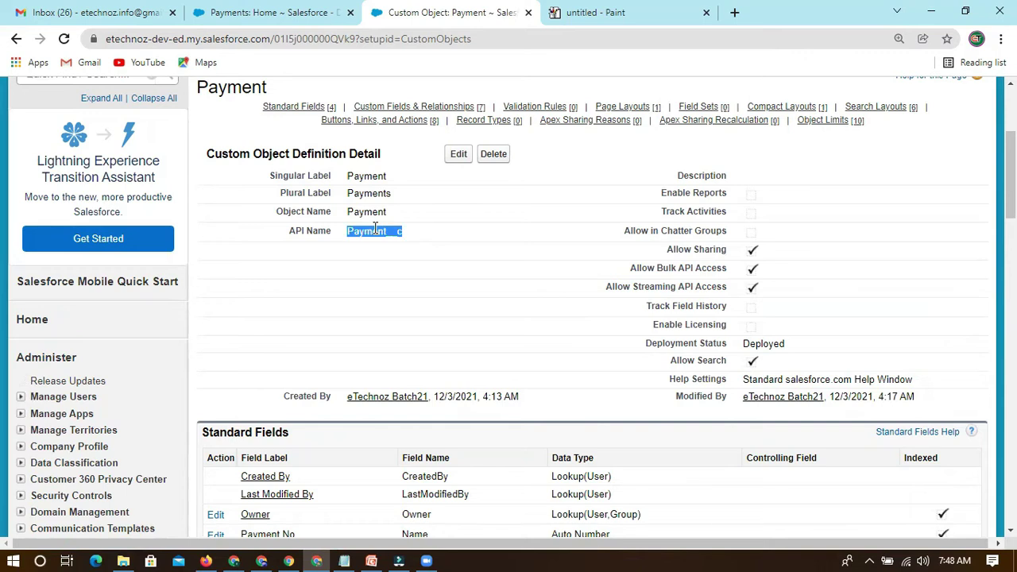
scroll(408, 311, "down", 5)
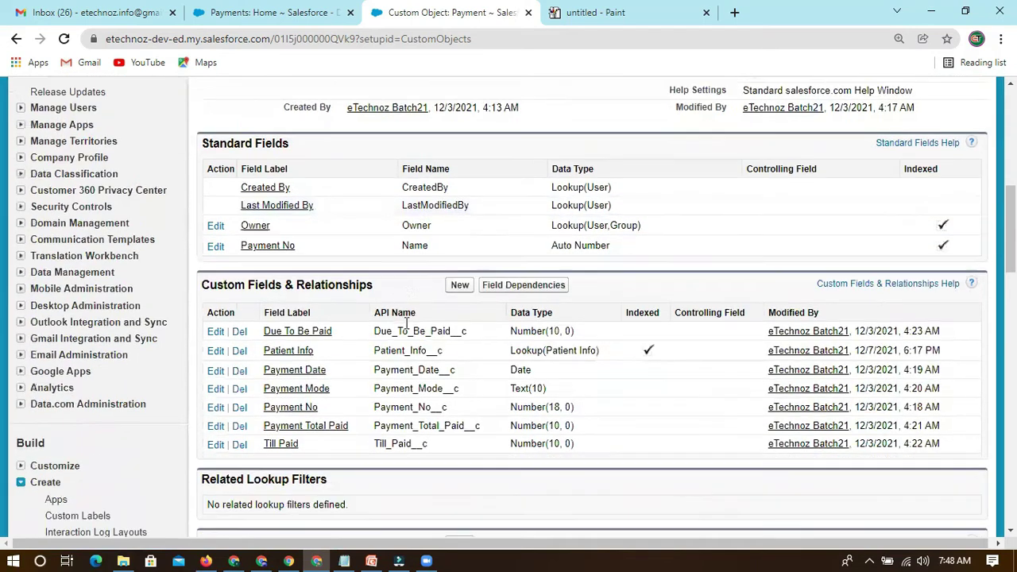
double_click(400, 268)
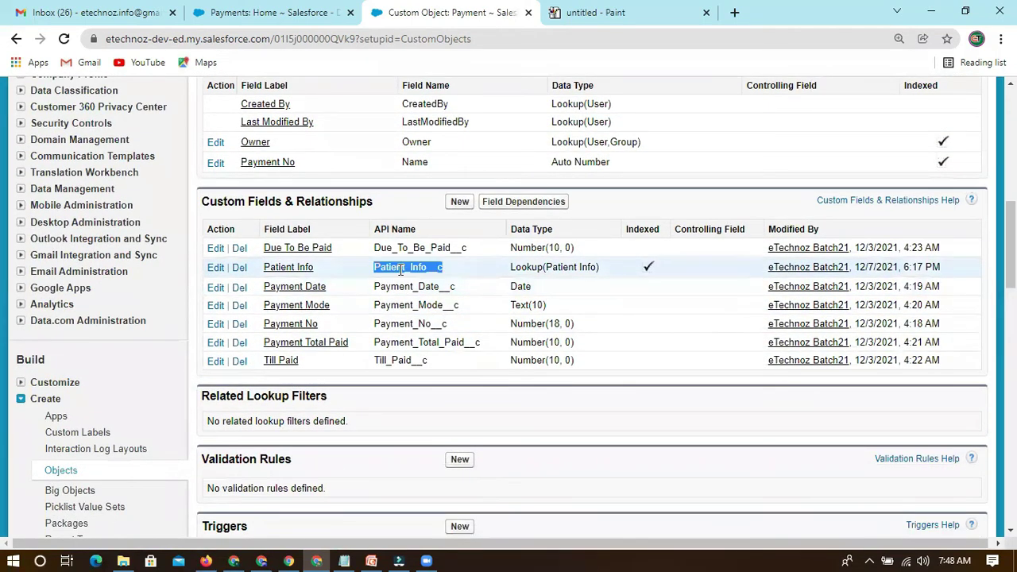
left_click_drag(624, 268, 493, 275)
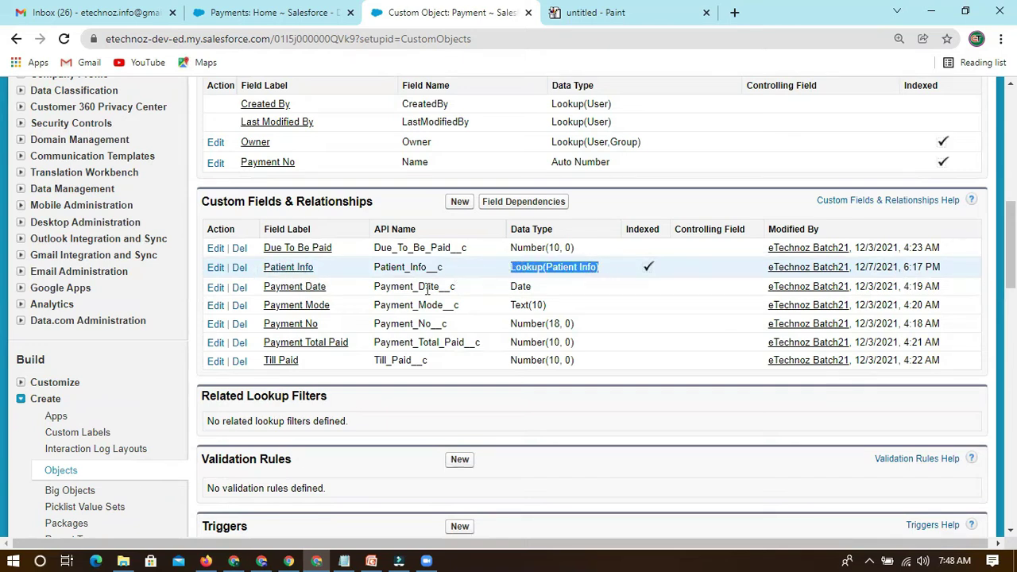
left_click_drag(204, 201, 278, 201)
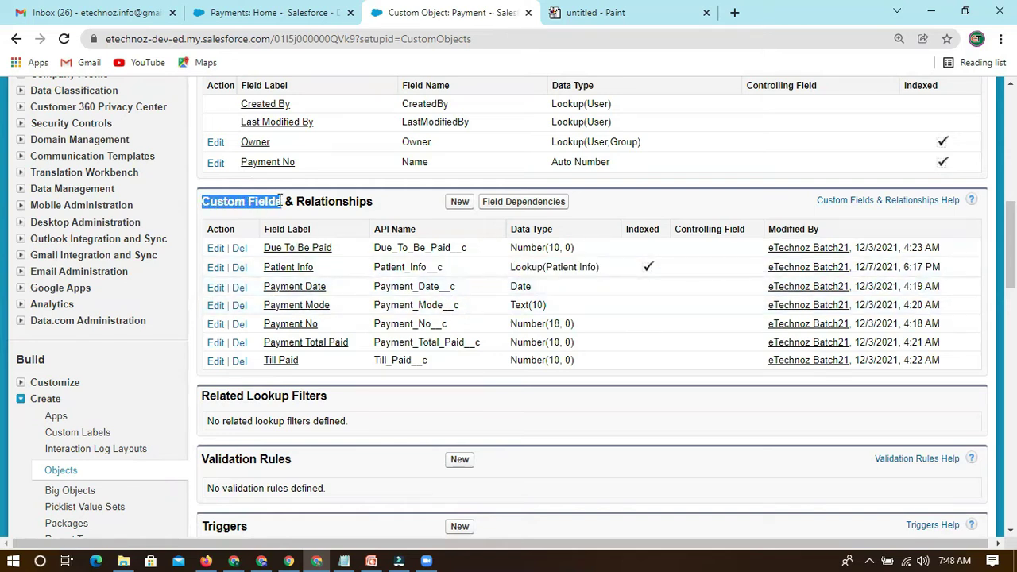
left_click_drag(297, 201, 380, 208)
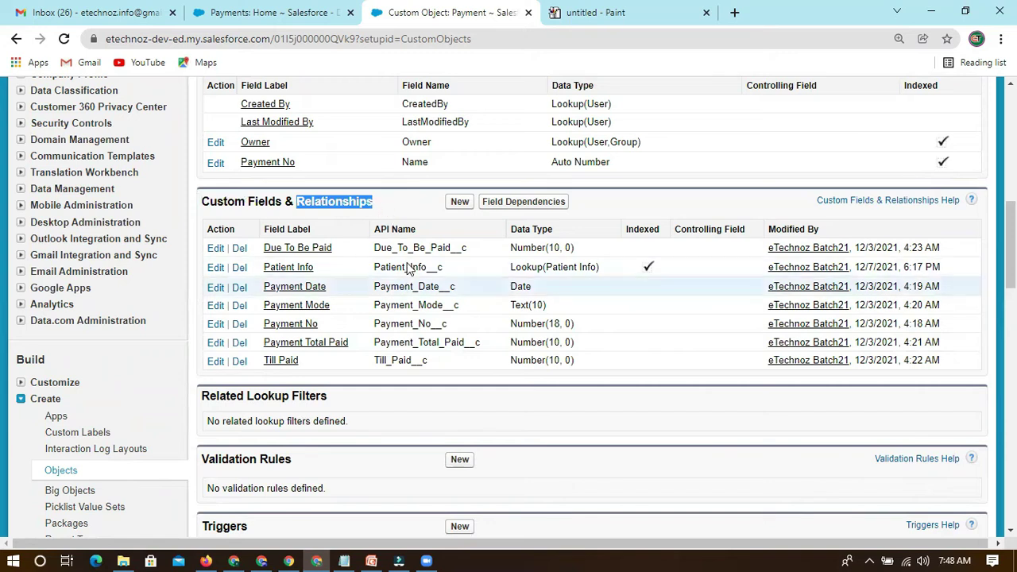
left_click_drag(510, 267, 605, 270)
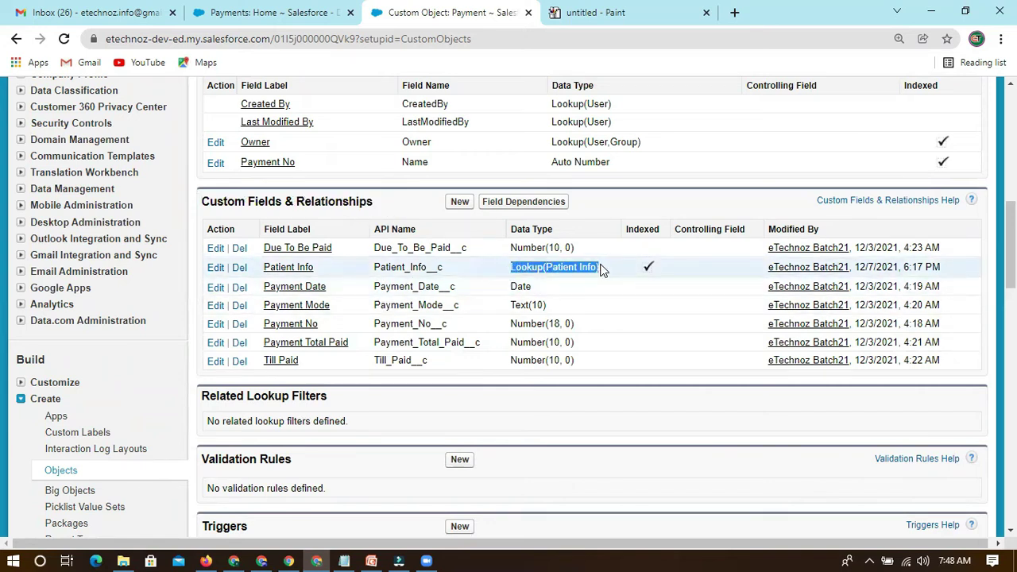
left_click(486, 272)
Compare the Payment object's API name in its definition detail with the API names of its custom fields
scroll(346, 251, "up", 1)
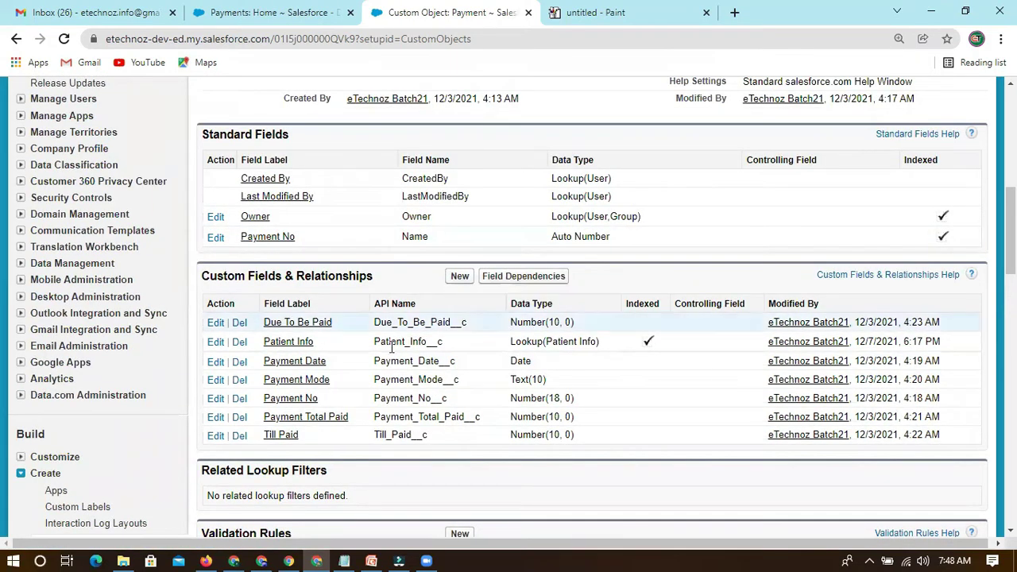
scroll(367, 233, "up", 3)
scroll(368, 232, "up", 2)
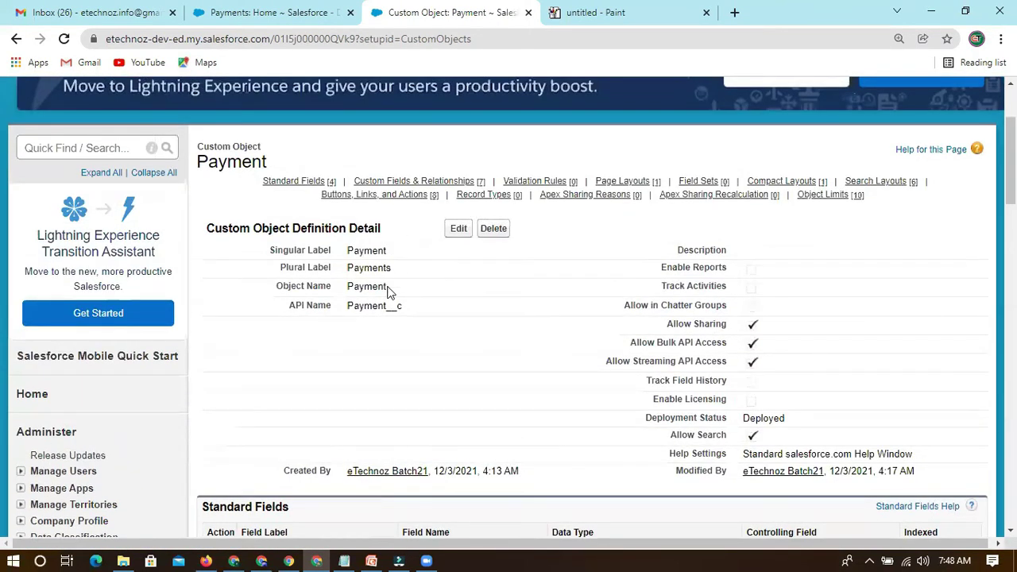
double_click(381, 306)
left_click(372, 304)
double_click(372, 303)
left_click(395, 303)
double_click(414, 308)
left_click(414, 308)
scroll(399, 319, "down", 3)
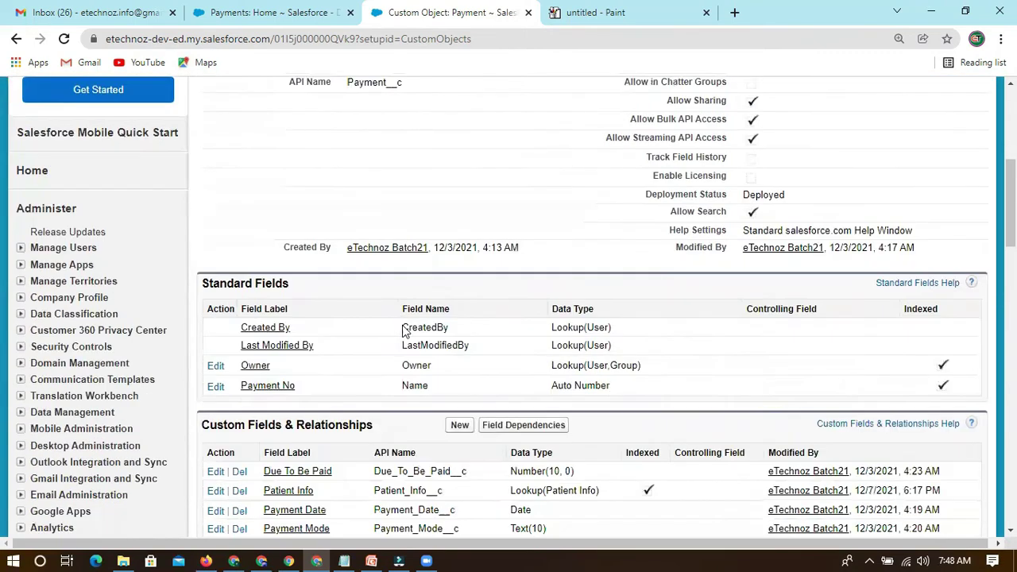
scroll(397, 322, "up", 2)
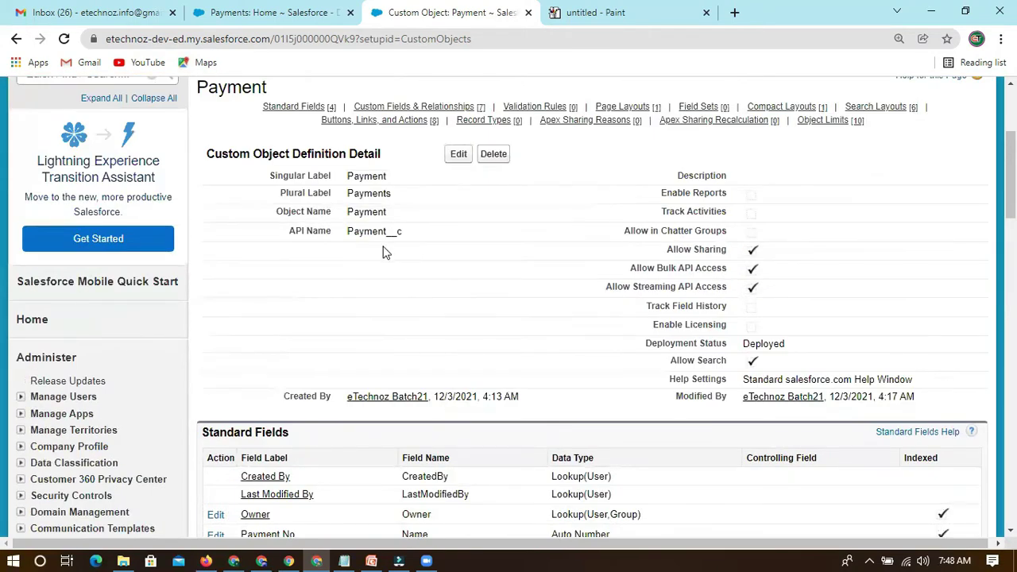
scroll(382, 325, "down", 4)
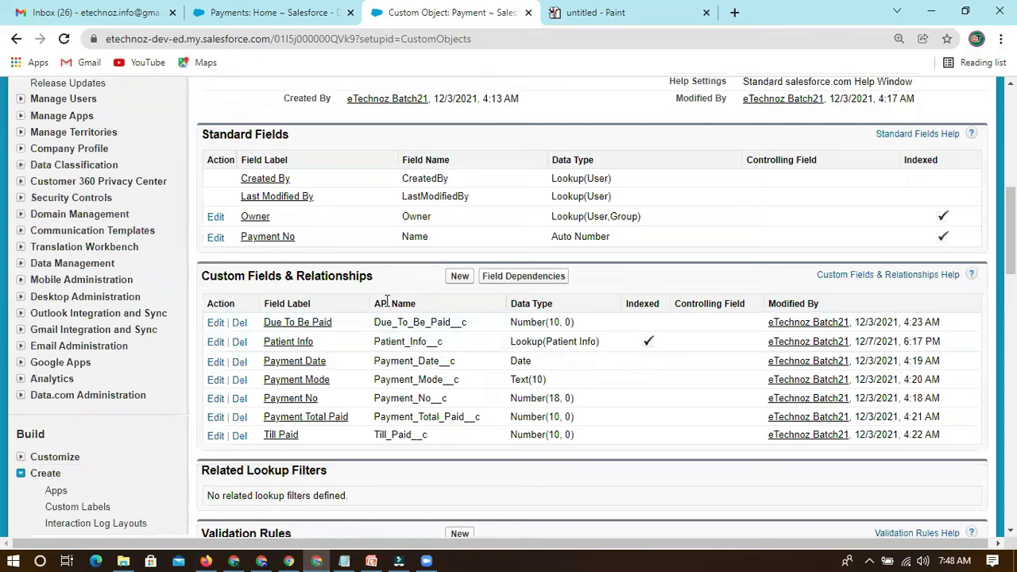
Switch to the eT-SF21 notes in Notepad and review the list of Salesforce relationship types, from Self to Look Up Relationships
left_click(352, 558)
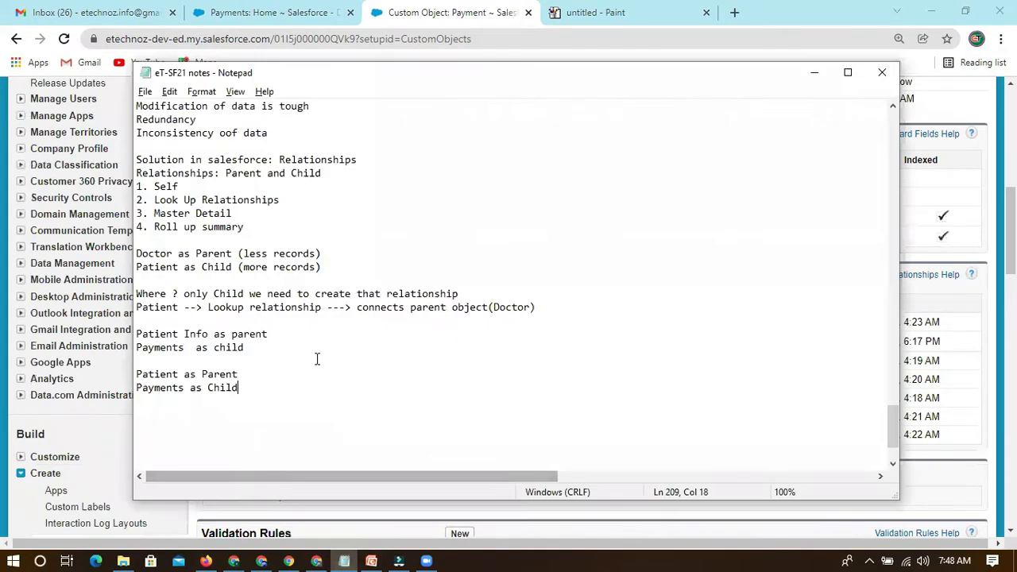
scroll(215, 254, "up", 2)
double_click(156, 267)
left_click(199, 268)
double_click(156, 267)
left_click(196, 267)
left_click_drag(156, 281, 293, 281)
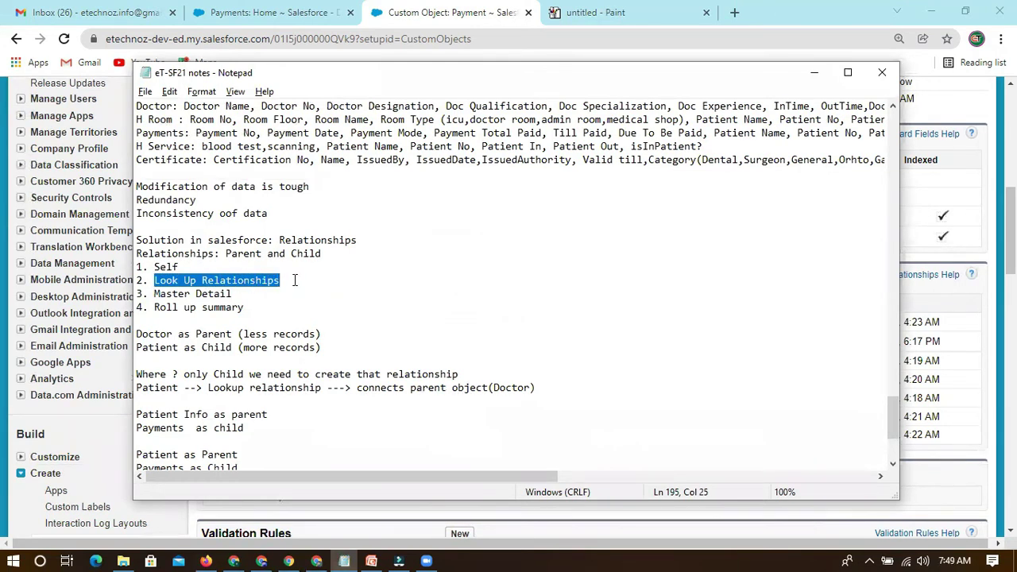
left_click(294, 281)
Copy the numbered Look Up Relationships and Master Detail lines to the end of the notes, below "Payments as Child"
mouse_move(154, 294)
left_mouse_down()
mouse_move(239, 296)
mouse_move(136, 284)
left_mouse_up()
key("ctrl+c")
left_click(242, 294)
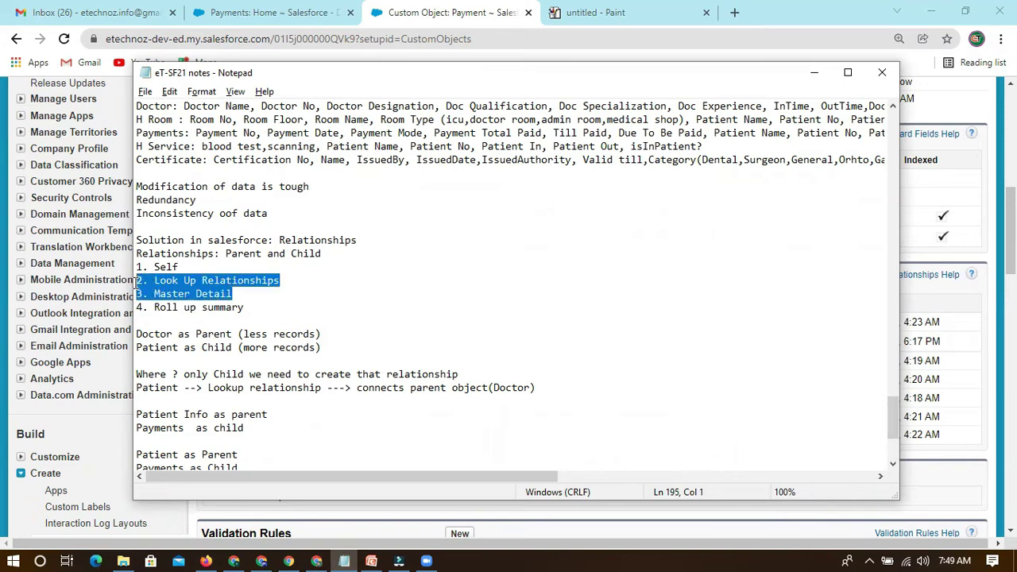
scroll(215, 332, "down", 4)
left_click(155, 346)
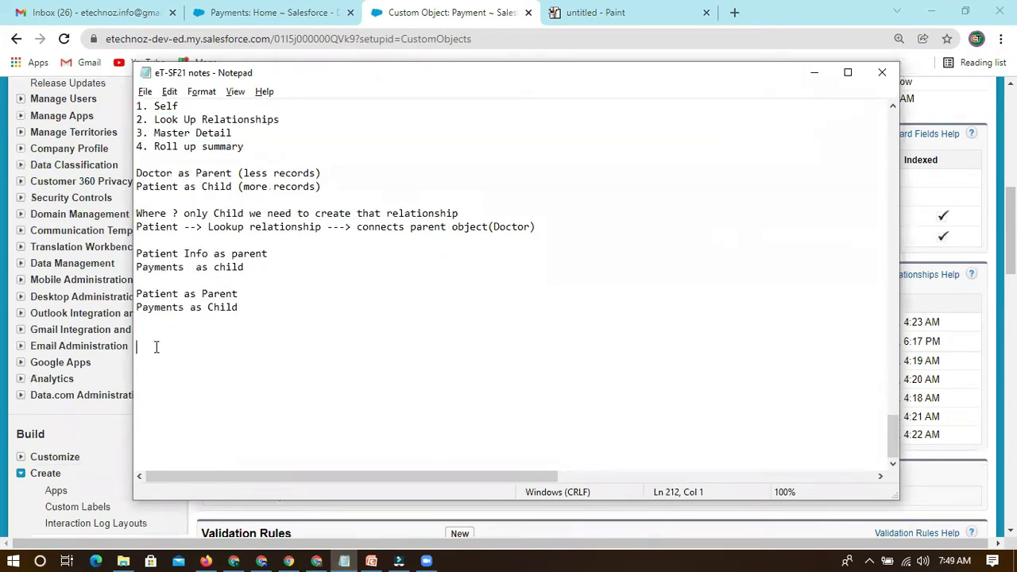
key("ctrl+v")
Remove the list numbers and leading spaces from the copied Look Up Relationships and Master Detail lines
key("BackSpace")
key("BackSpace")
left_click(156, 361)
key("BackSpace")
key("BackSpace")
key("BackSpace")
left_click(144, 347)
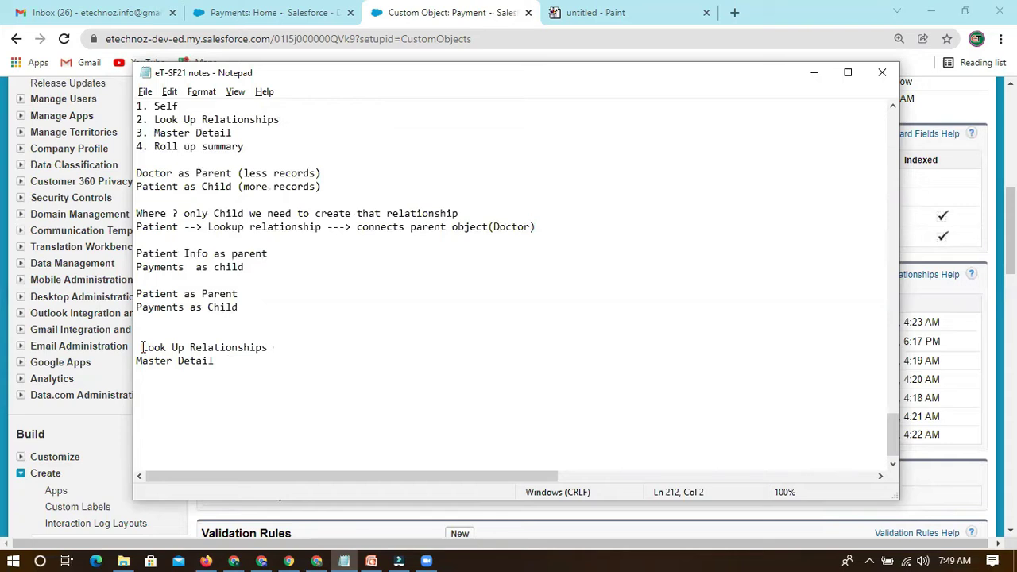
key("BackSpace")
Append ": Connect child obj to Parent object" to the copied Look Up Relationships line
left_click(280, 347)
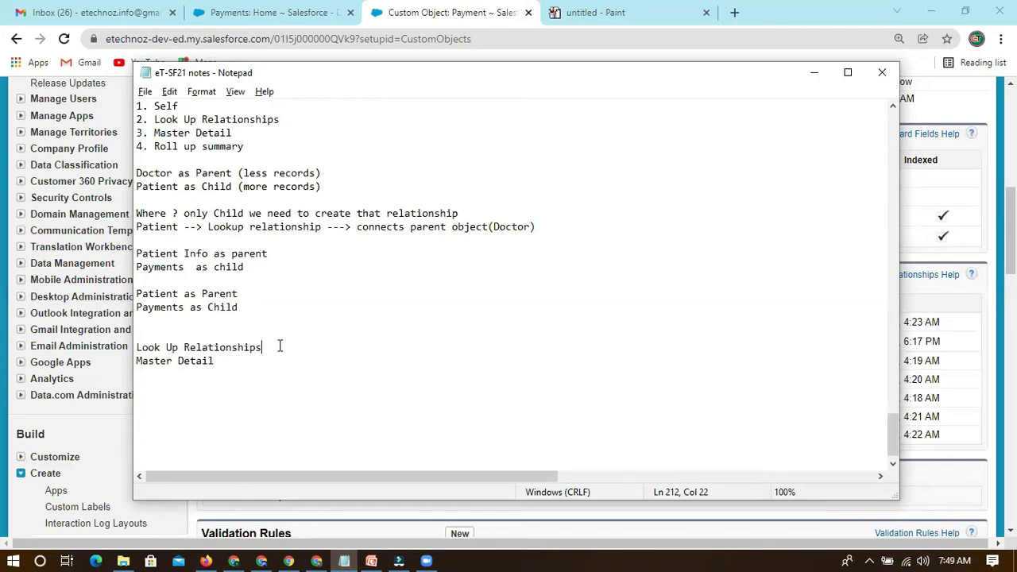
type(": Connect child obj toparent")
key("BackSpace")
key("BackSpace")
key("BackSpace")
key("BackSpace")
key("BackSpace")
key("BackSpace")
key("BackSpace")
type("Parent object")
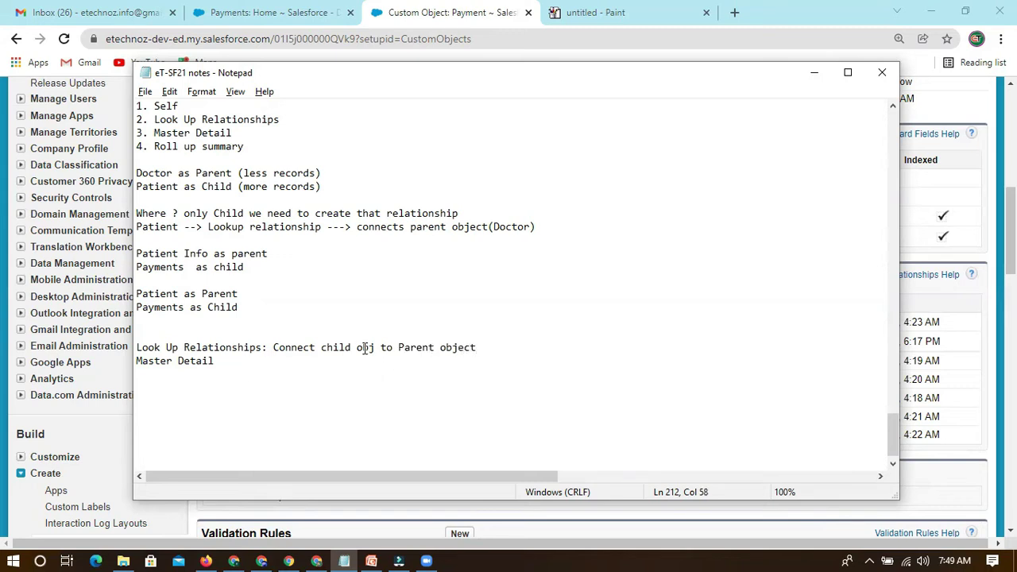
Add the remark "(there will be predefined data in system)" after "Parent object" in the lookup note
left_click_drag(321, 347, 477, 347)
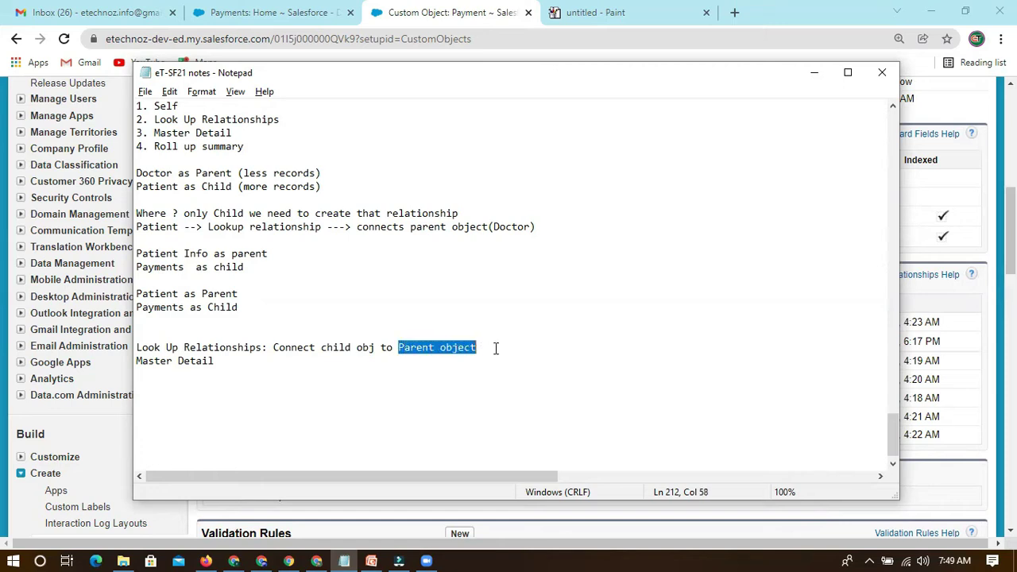
left_click(495, 348)
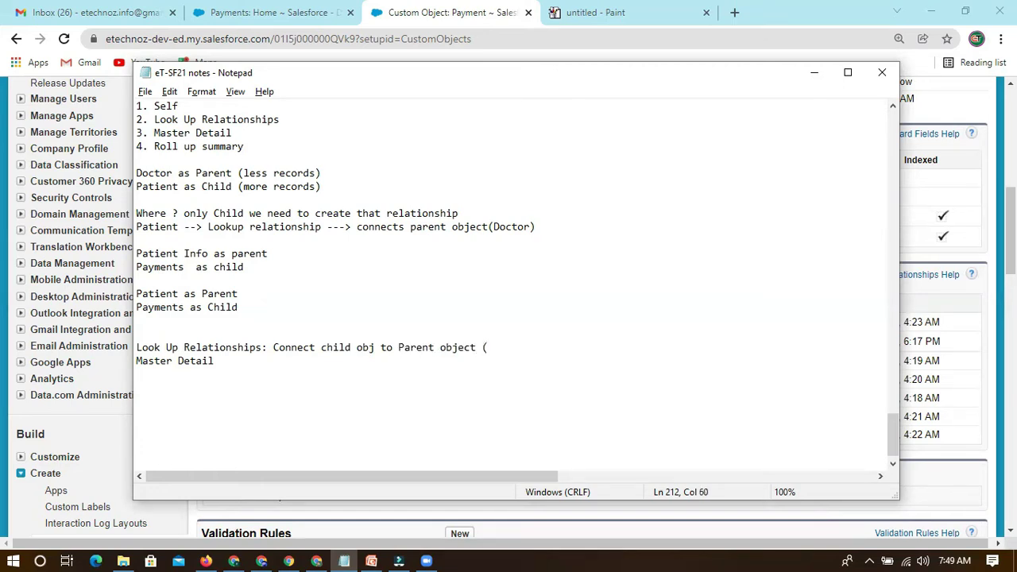
type("(there will")
key("BackSpace")
key("BackSpace")
type("ll be predefined data in system)")
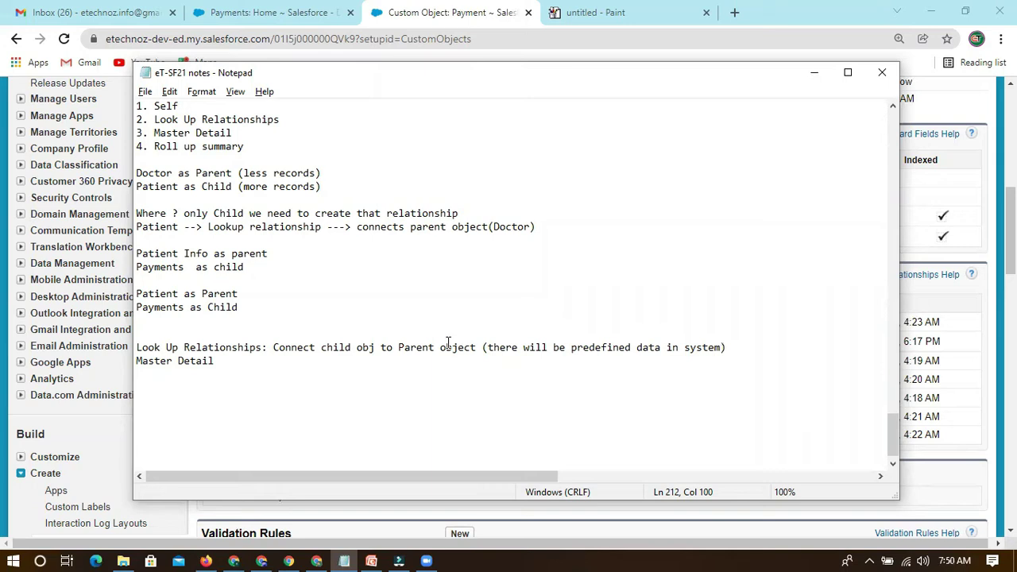
Review how the lookup note's parent and child objects correspond to the "Patient as Parent" and "Payments as Child" lines
left_click_drag(404, 348, 446, 347)
left_click_drag(327, 347, 356, 347)
left_click(292, 347)
left_click(366, 348)
left_click_drag(139, 309, 183, 307)
left_click(148, 309)
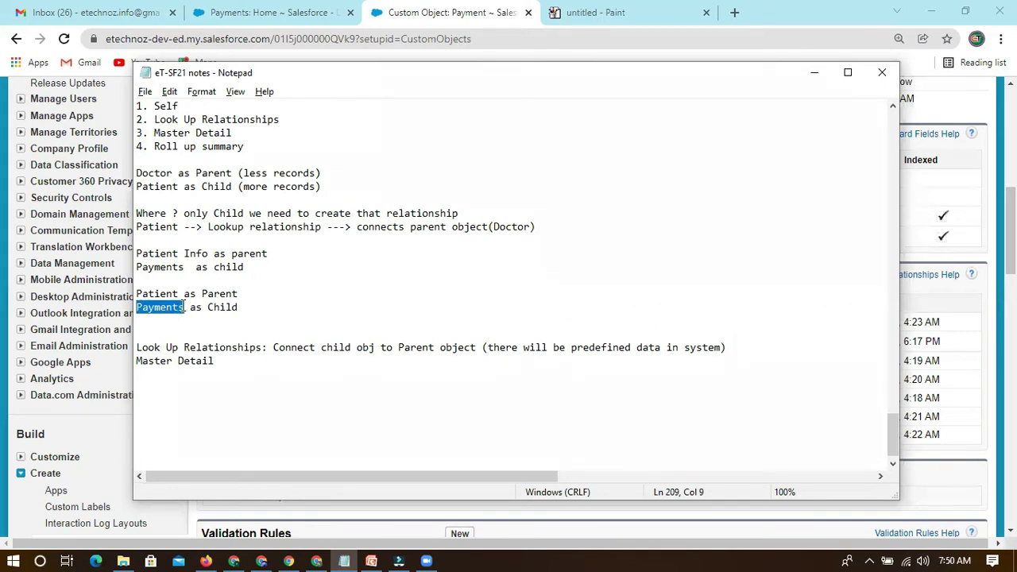
left_click_drag(138, 294, 184, 309)
left_click(184, 307)
left_click(150, 320)
left_click(184, 309)
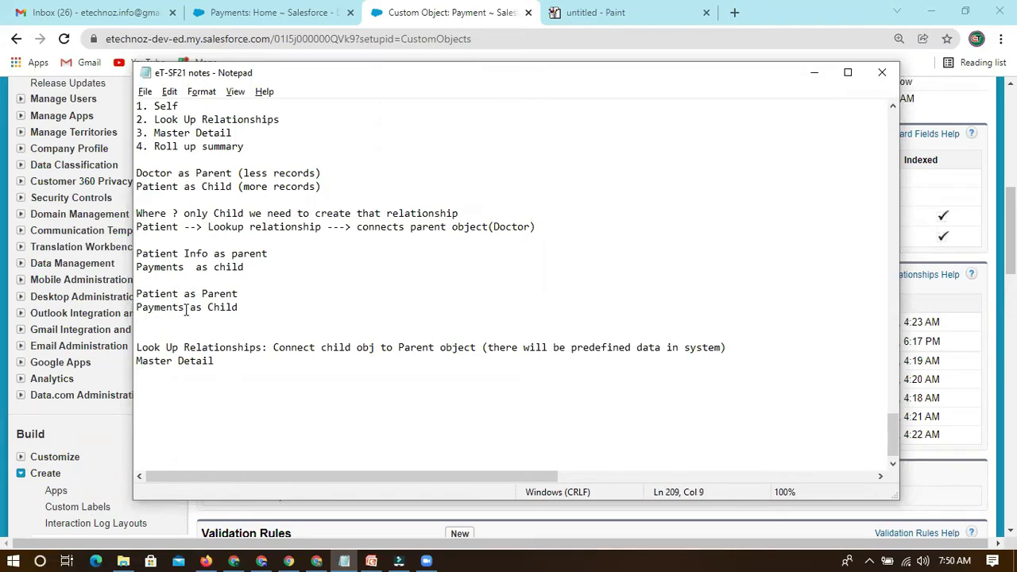
Switch back to the Payment object in Salesforce, start a new custom field of type Checkbox and continue to its details
left_click(815, 74)
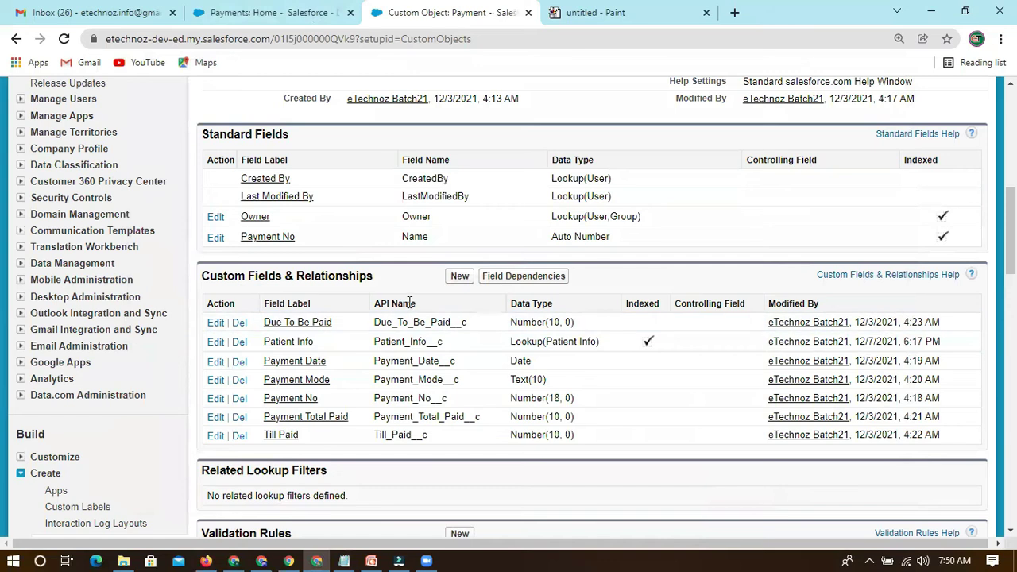
scroll(408, 405, "down", 1)
scroll(404, 370, "up", 1)
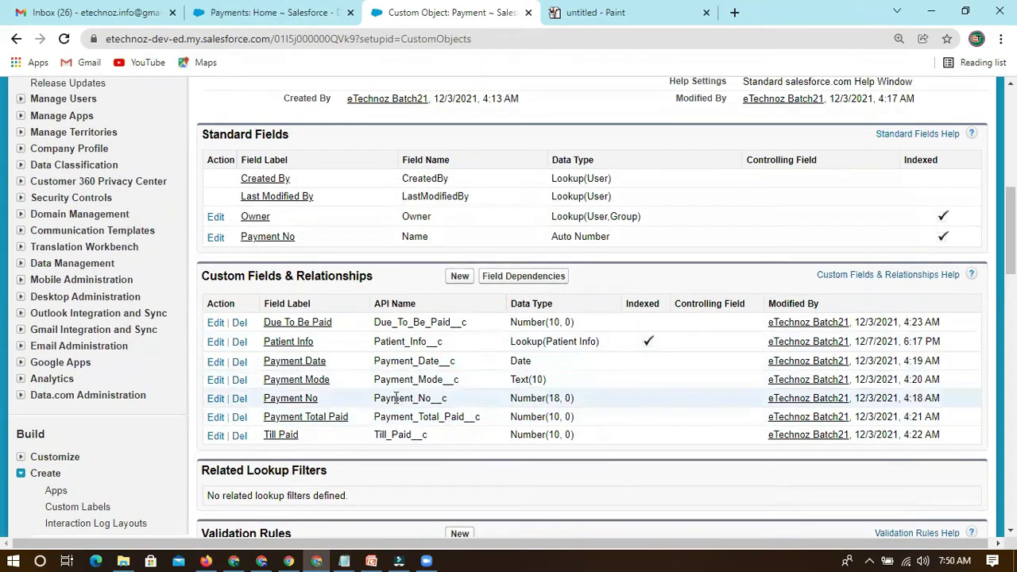
left_click(457, 278)
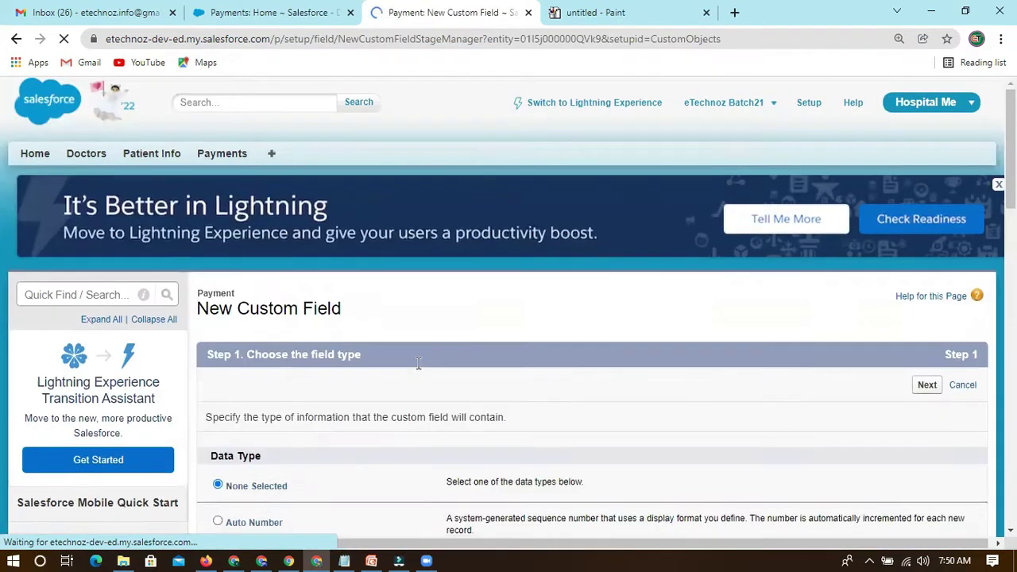
scroll(379, 337, "down", 5)
scroll(235, 318, "down", 2)
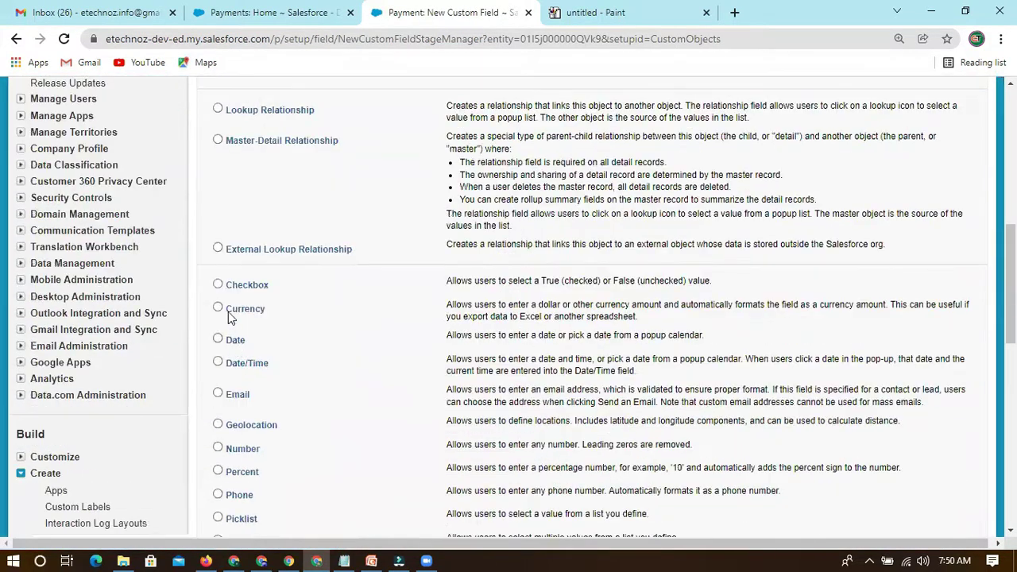
scroll(951, 308, "up", 4)
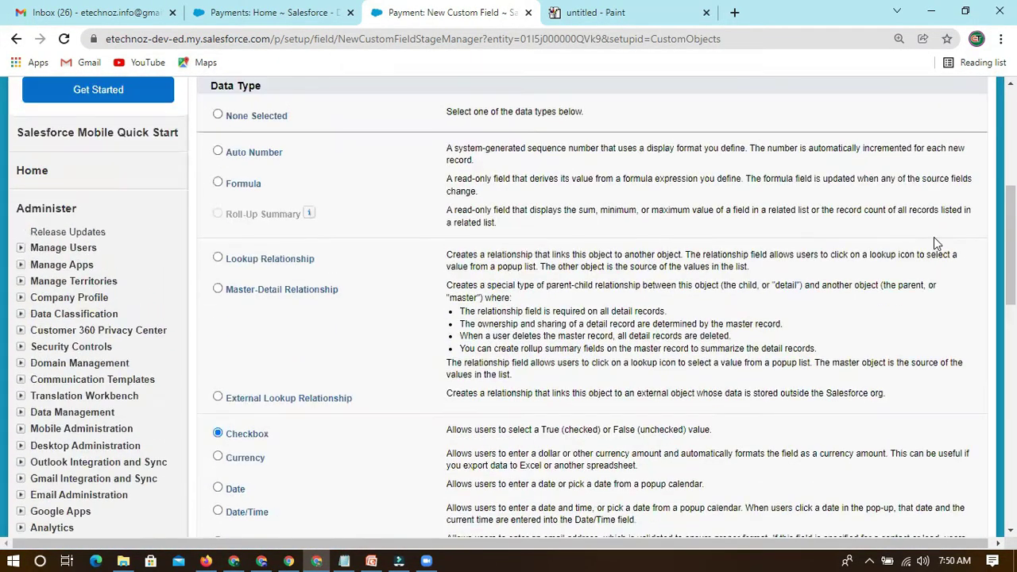
left_click(928, 165)
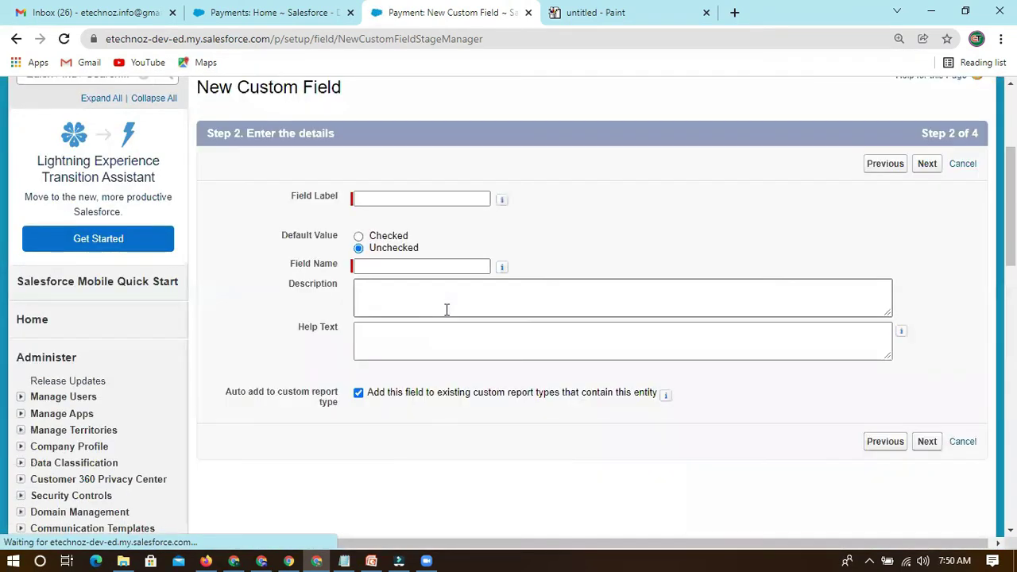
Label the new checkbox field "Is Patient Required" and let the field name fill in from the label
left_click(389, 200)
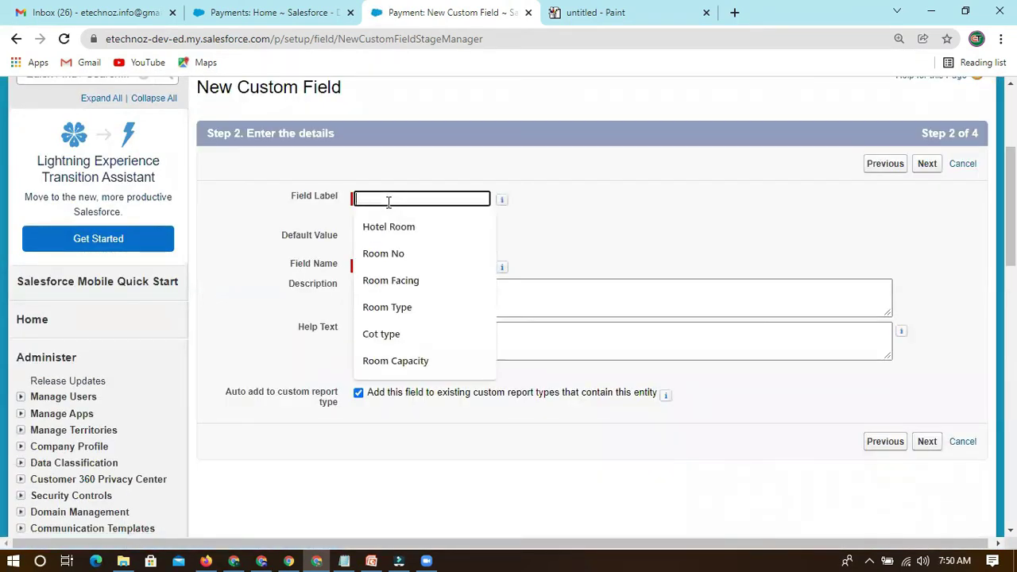
type("Is Patient")
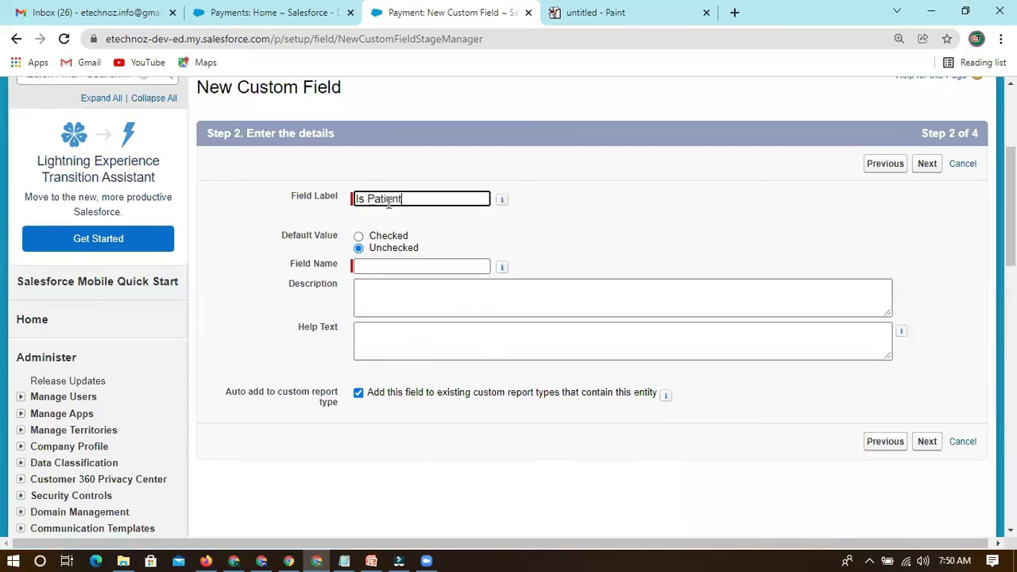
type(" Required")
left_click(436, 231)
Try Checked as the default value of the Is Patient Required field and revert it to Unchecked
left_click(358, 236)
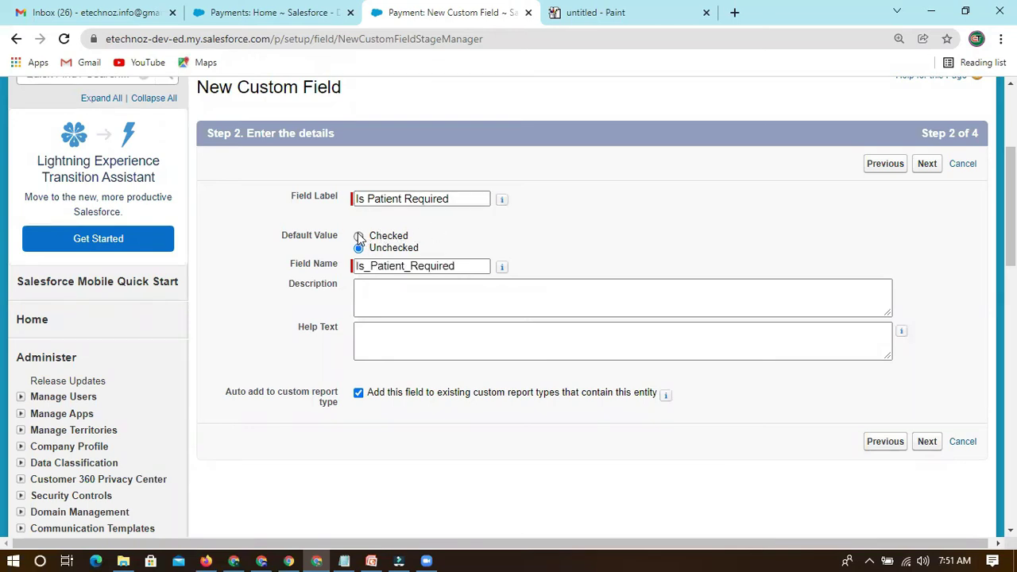
mouse_move(370, 198)
left_mouse_down()
mouse_move(453, 199)
mouse_move(355, 200)
left_mouse_up()
left_click(459, 217)
left_click(443, 227)
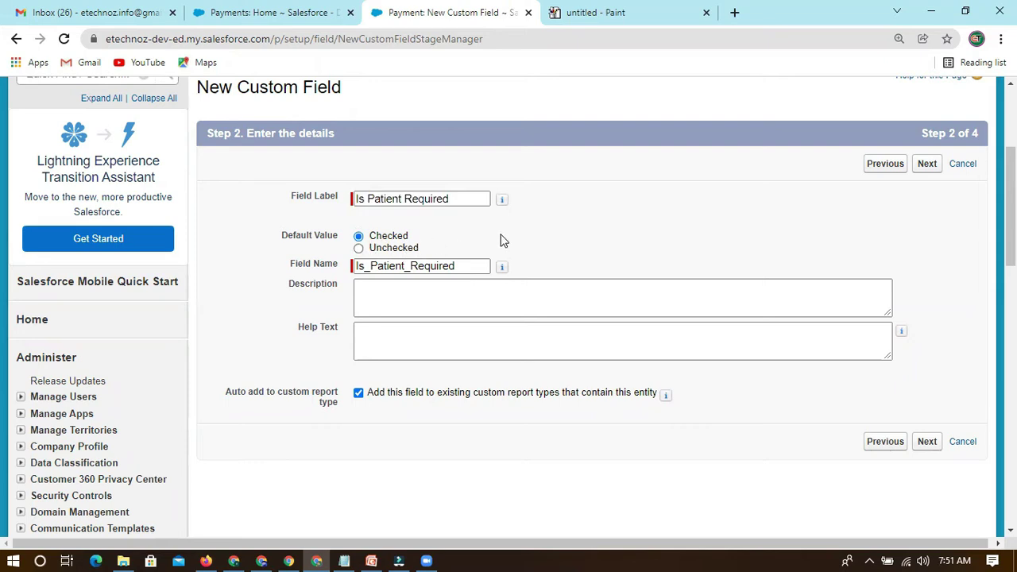
left_click(380, 251)
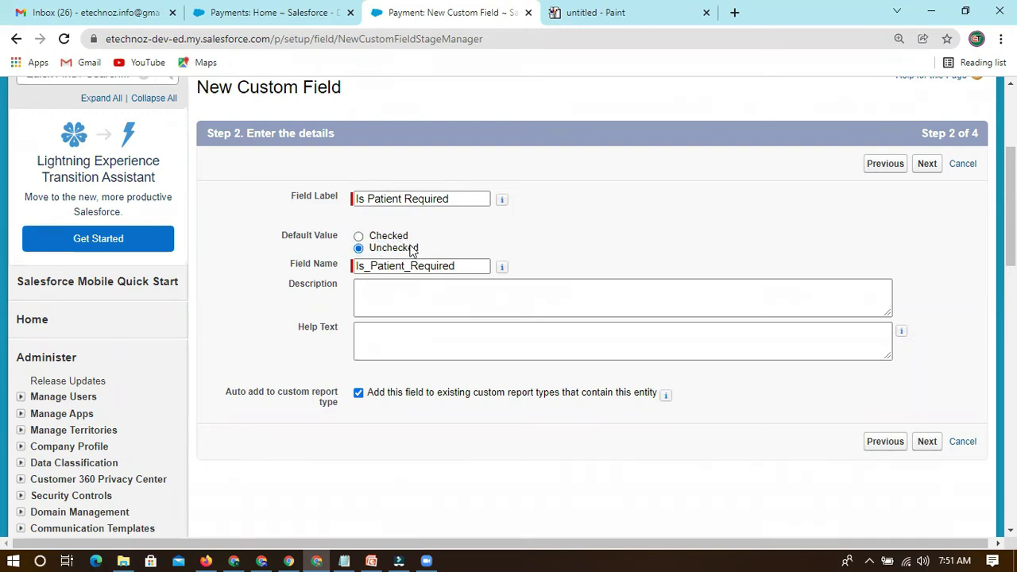
Set the default value of the Is Patient Required checkbox field to Checked
left_click(383, 240)
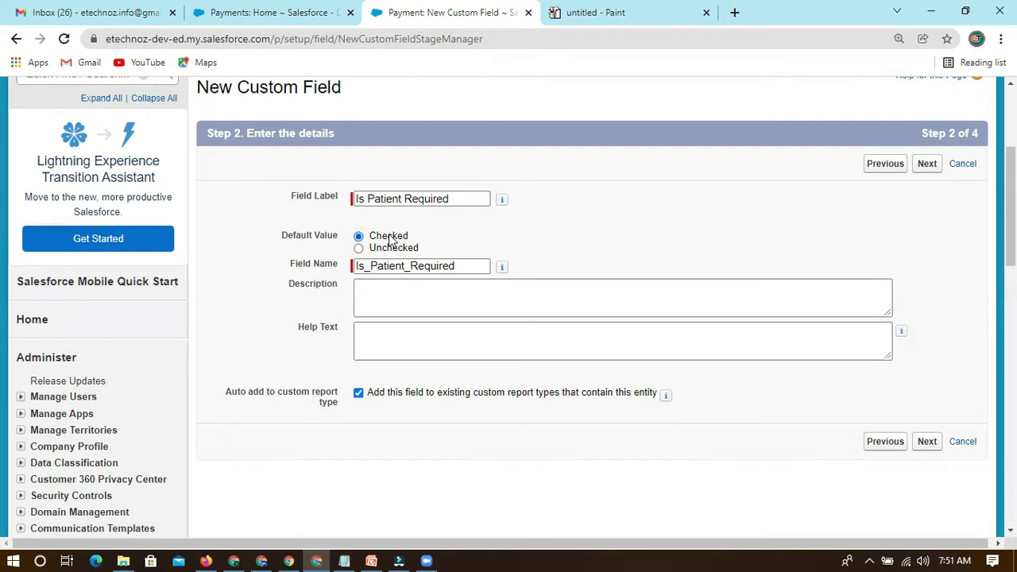
left_click(461, 199)
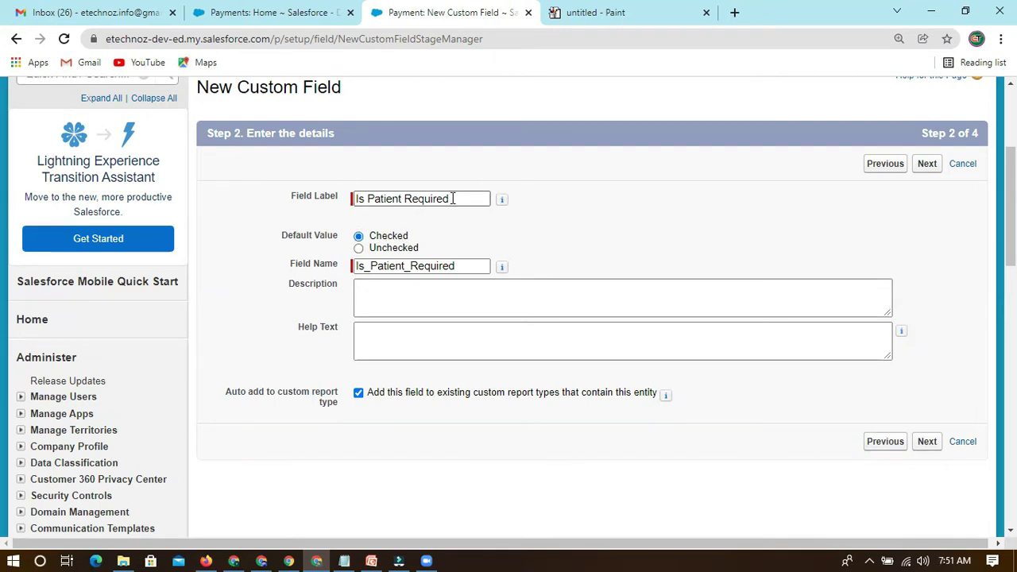
left_click_drag(451, 198, 358, 200)
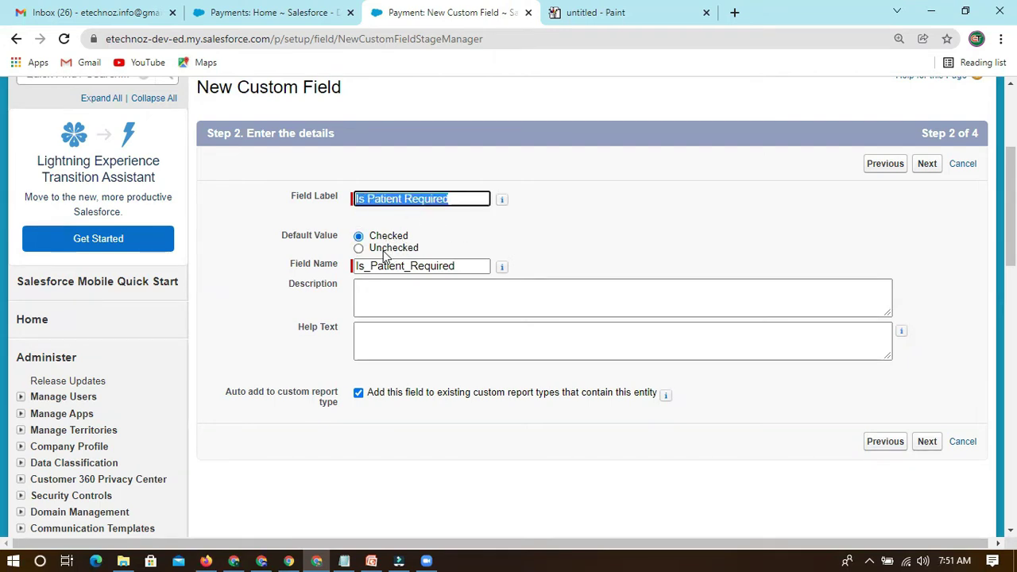
left_click(358, 248)
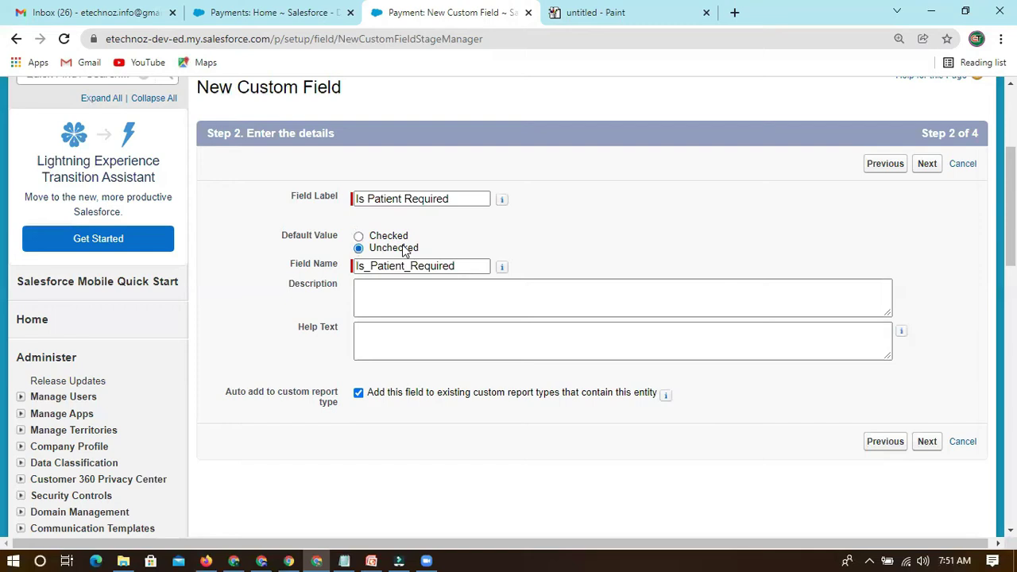
left_click(358, 236)
left_click_drag(278, 235, 429, 237)
left_click(439, 242)
left_click(519, 289)
scroll(530, 292, "down", 2)
scroll(468, 295, "up", 2)
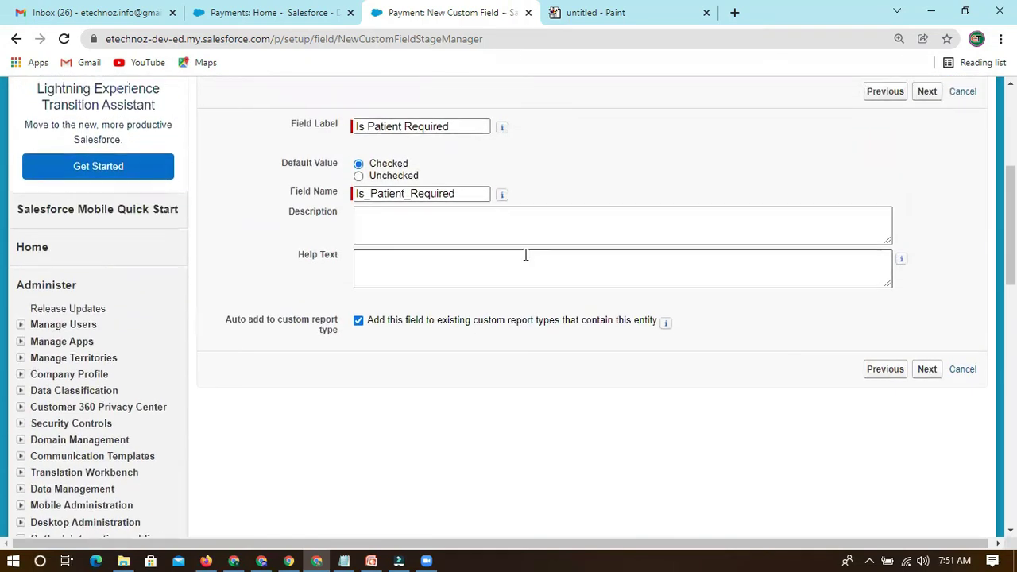
left_click(412, 200)
double_click(412, 197)
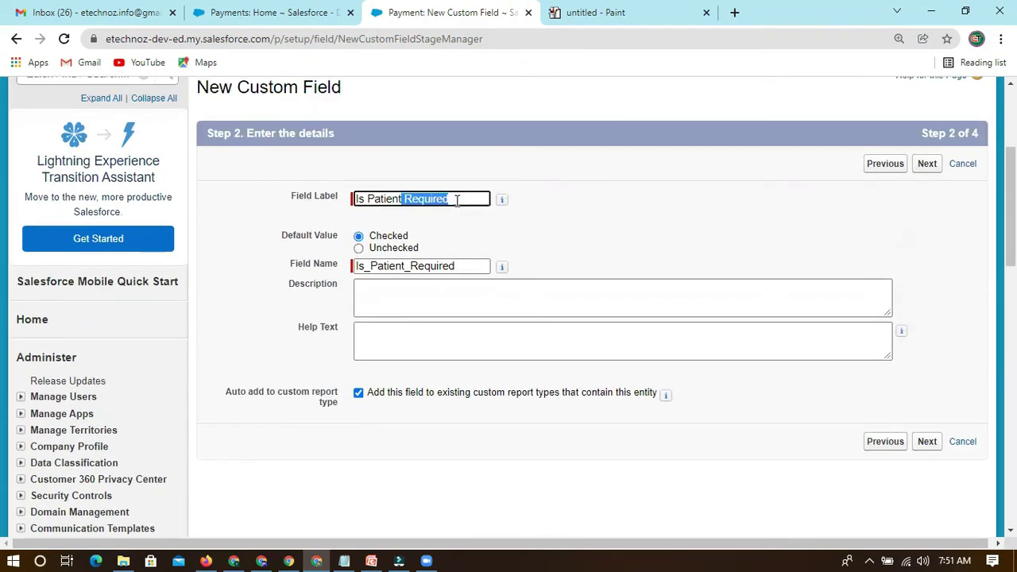
left_click(455, 200)
left_click_drag(405, 201, 465, 200)
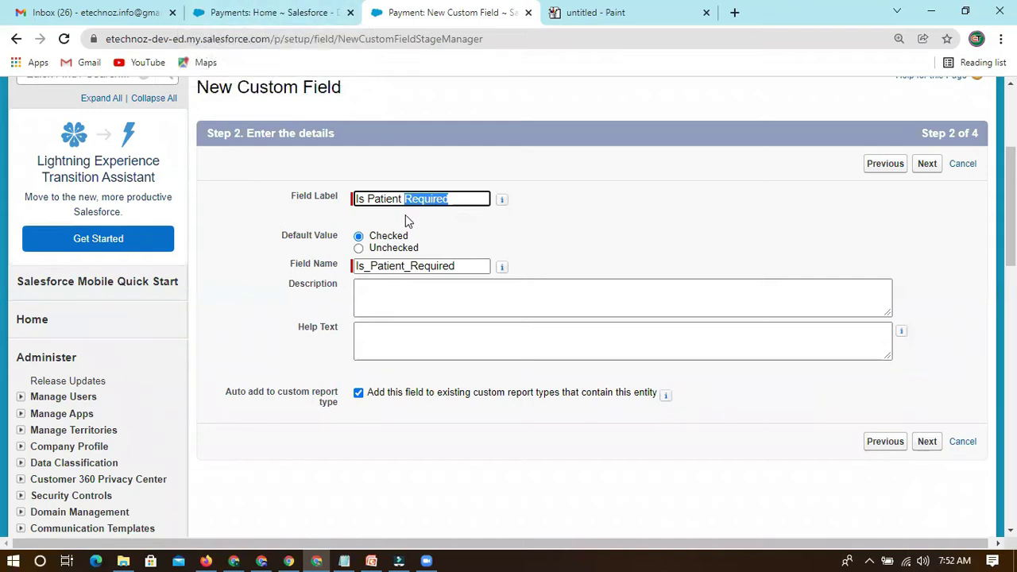
left_click(552, 243)
Enter the help text "To check lookup relation required or not at payment level" and continue to field-level security
left_click(408, 313)
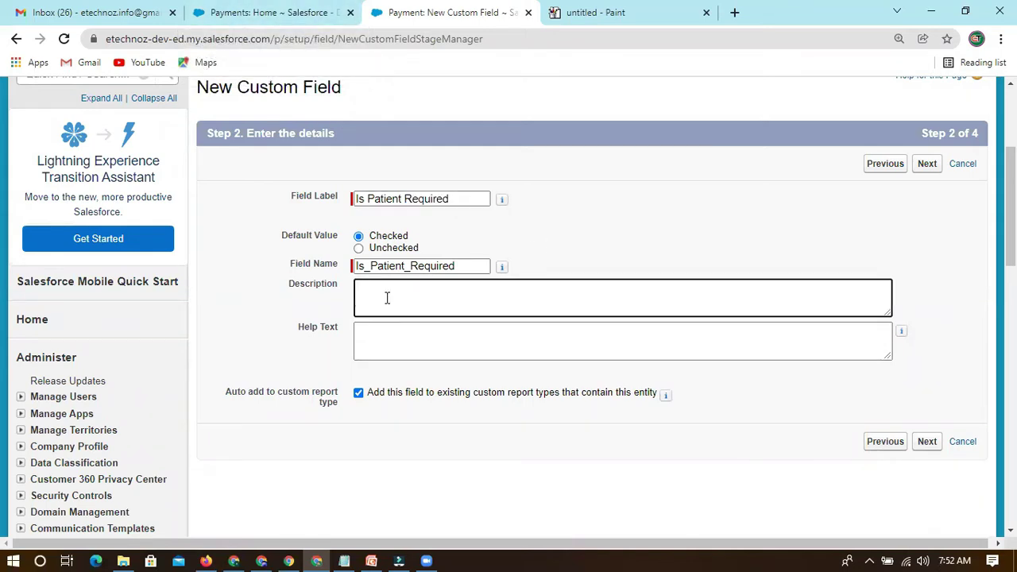
left_click(380, 332)
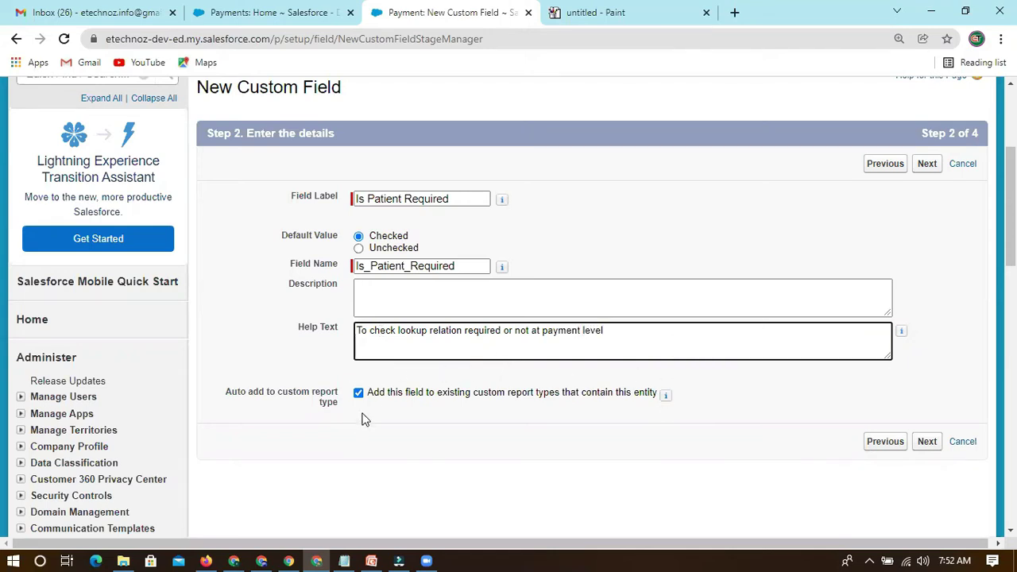
left_click(312, 351)
triple_click(583, 336)
left_click(738, 227)
left_click(926, 165)
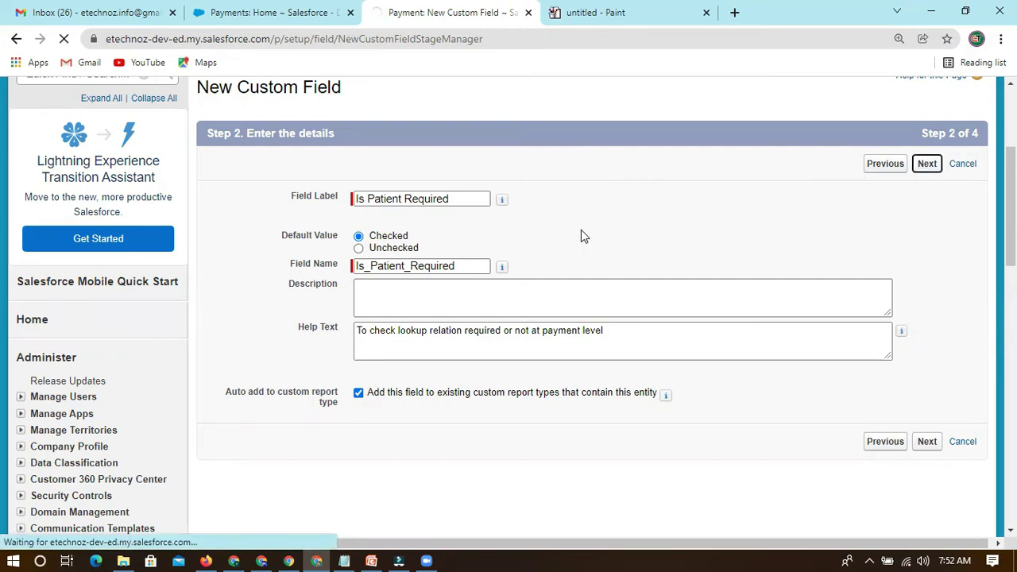
Accept the default field-level security, keep the field on the Payment Layout and save the new field
scroll(501, 331, "down", 3)
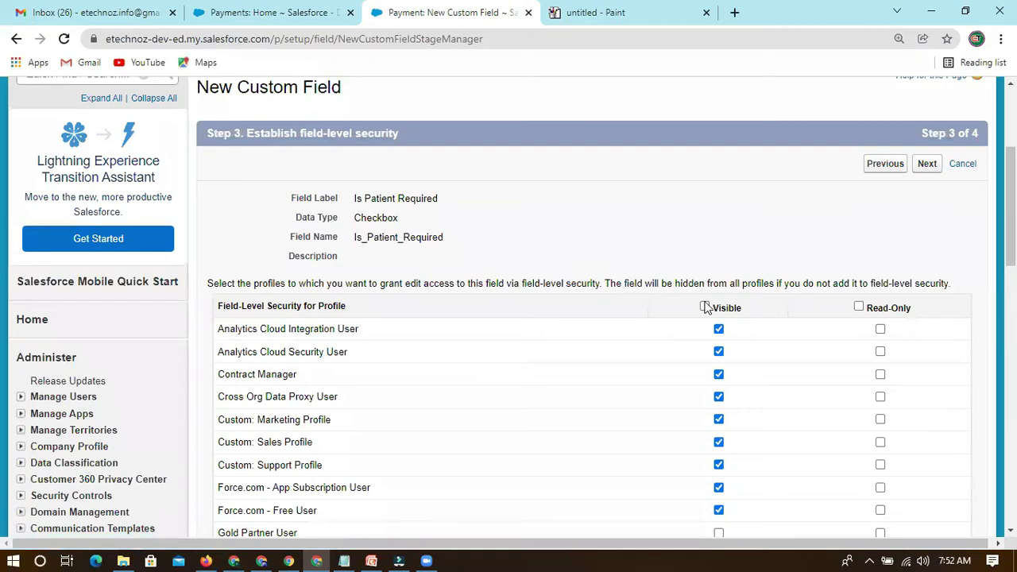
scroll(733, 264, "down", 8)
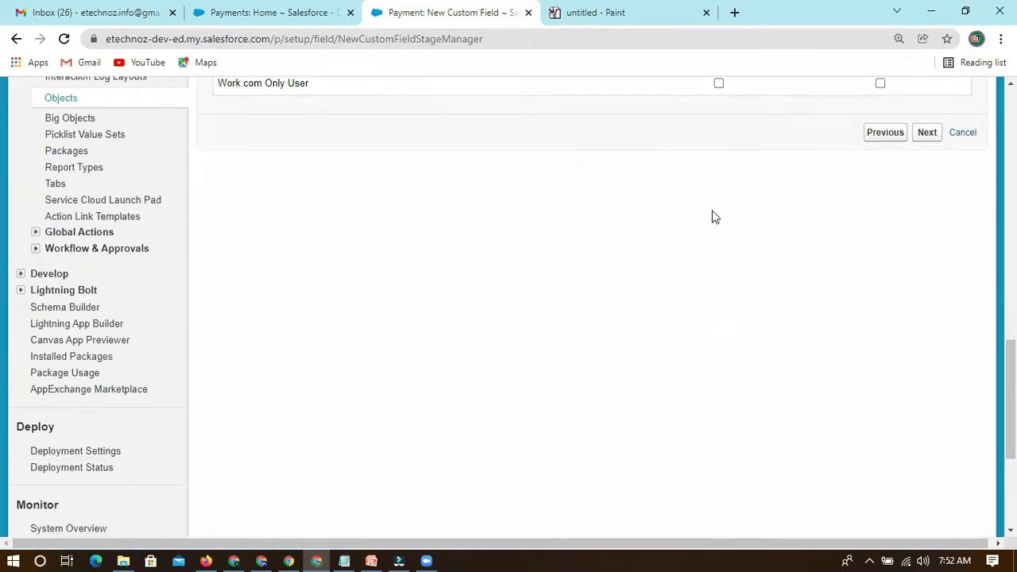
left_click(926, 206)
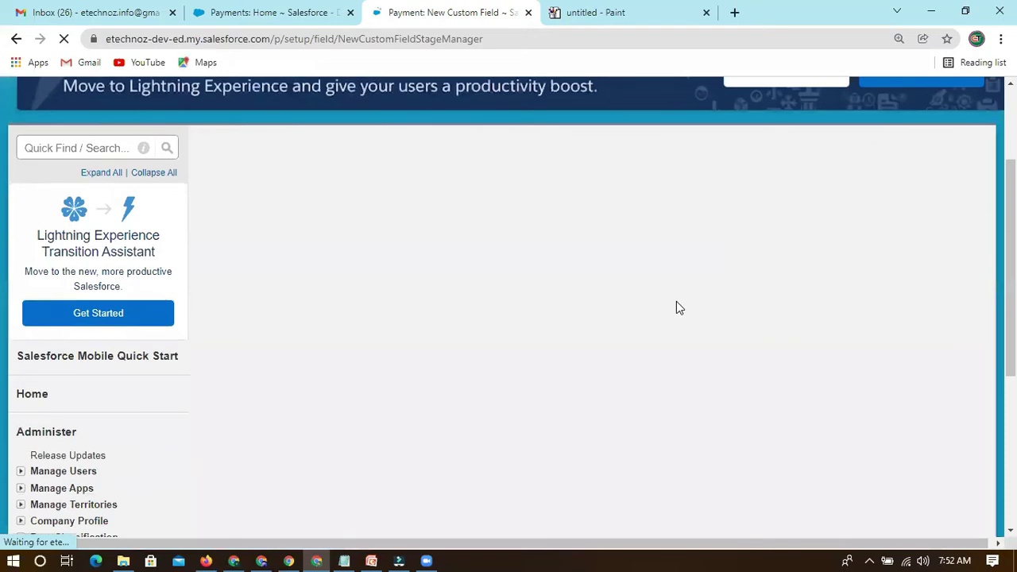
scroll(709, 310, "down", 2)
scroll(709, 310, "up", 2)
left_click(924, 239)
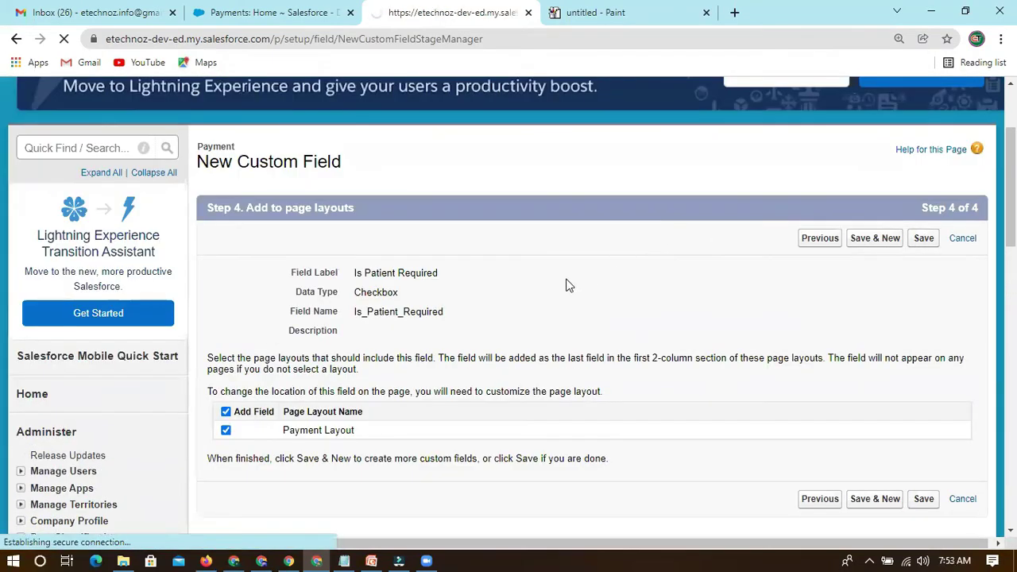
Review the Payment object's API name and its Patient Info and Is Patient Required entries among the custom fields
scroll(386, 381, "down", 4)
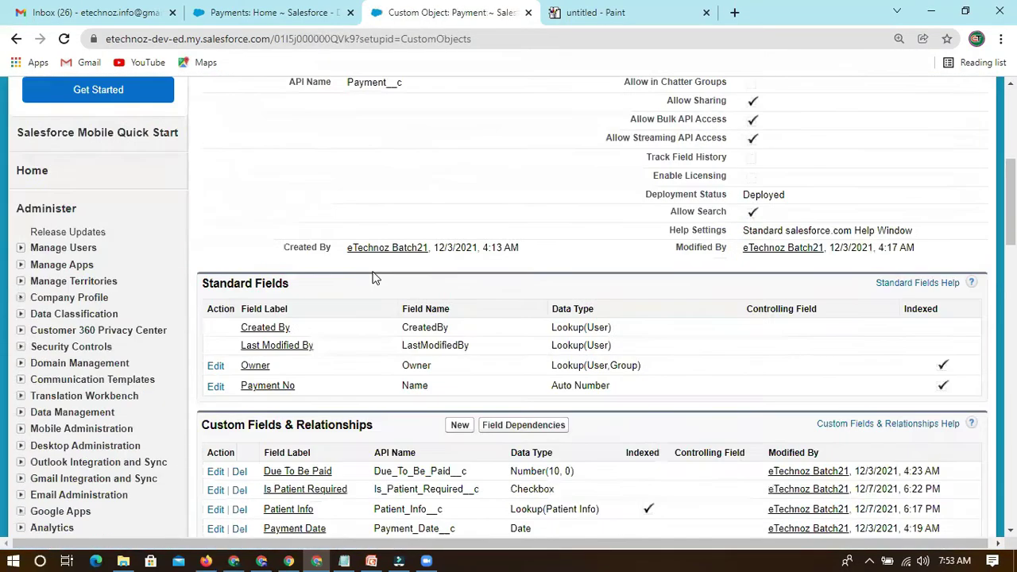
scroll(375, 277, "up", 1)
double_click(372, 157)
scroll(418, 389, "down", 5)
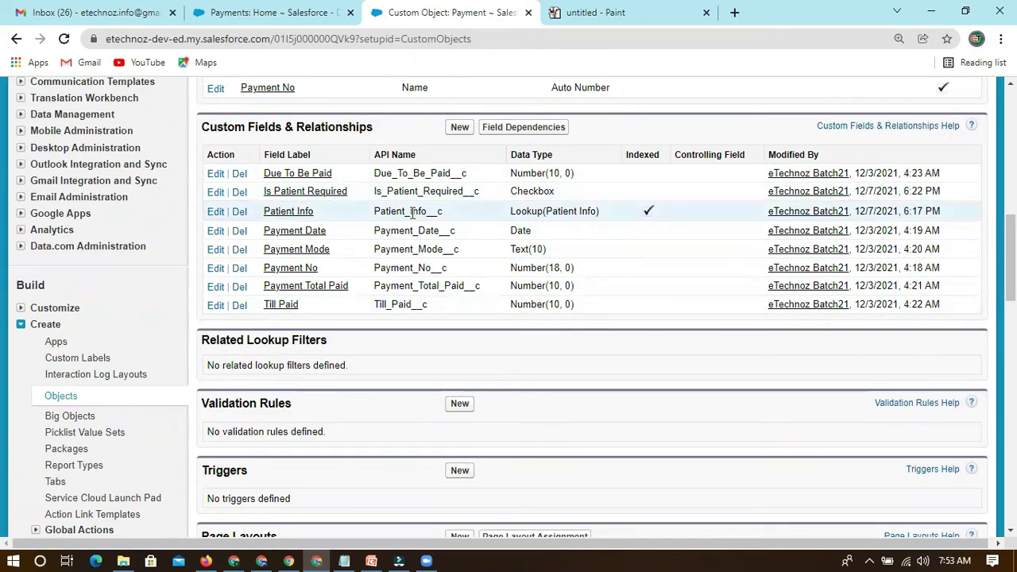
left_click_drag(376, 214, 450, 216)
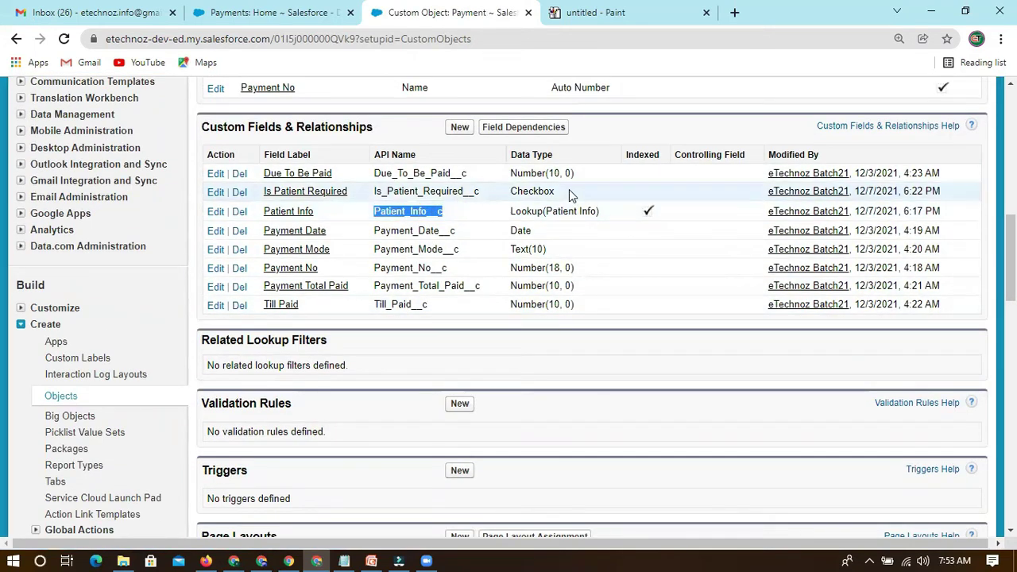
left_click_drag(568, 191, 509, 194)
left_click_drag(375, 190, 484, 196)
left_click(457, 189)
scroll(389, 149, "up", 2)
scroll(385, 145, "up", 6)
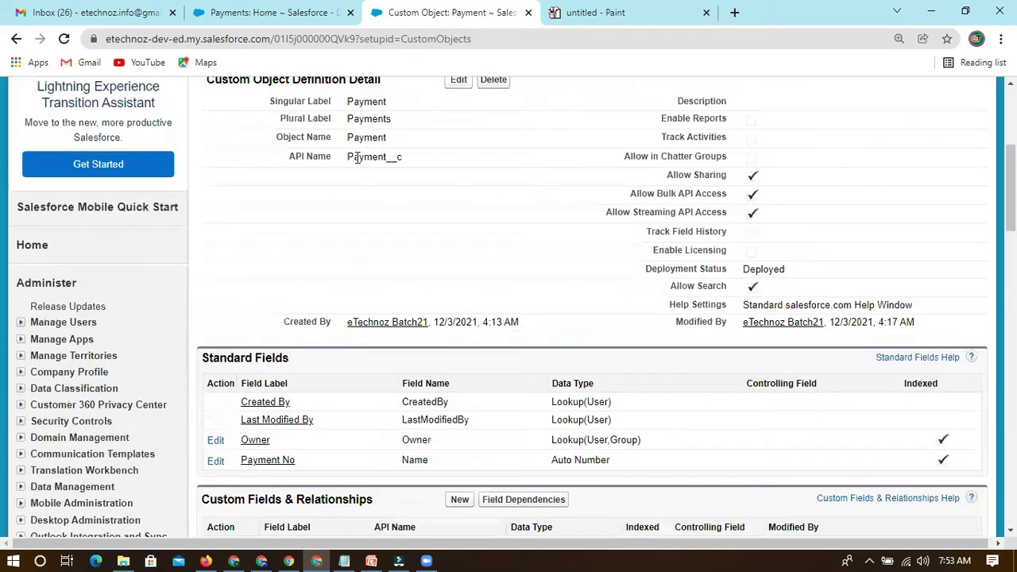
Open the Payments home page and check its Recent Payments list
left_click(217, 157)
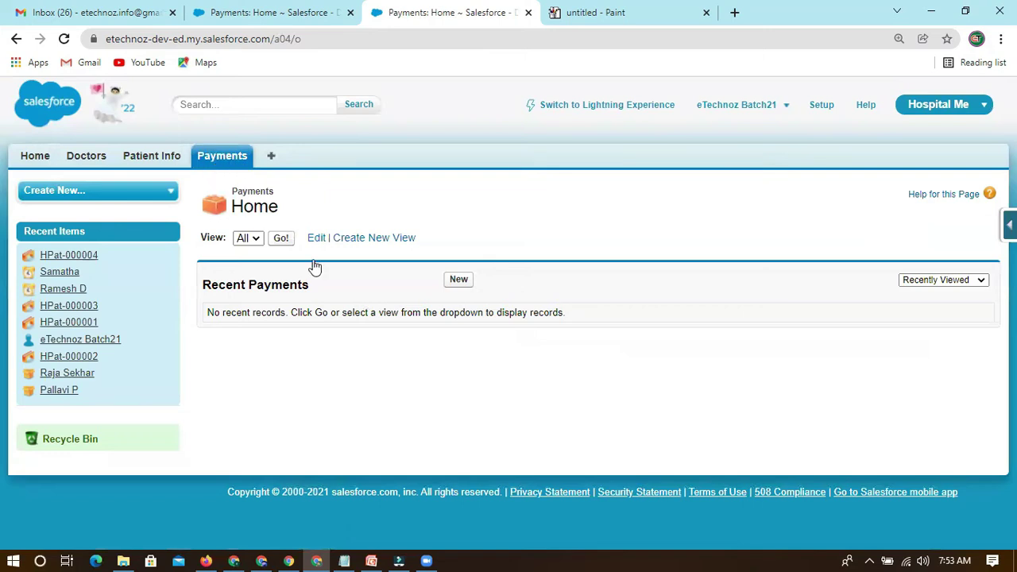
double_click(349, 314)
left_click_drag(448, 310, 547, 312)
left_click(567, 312)
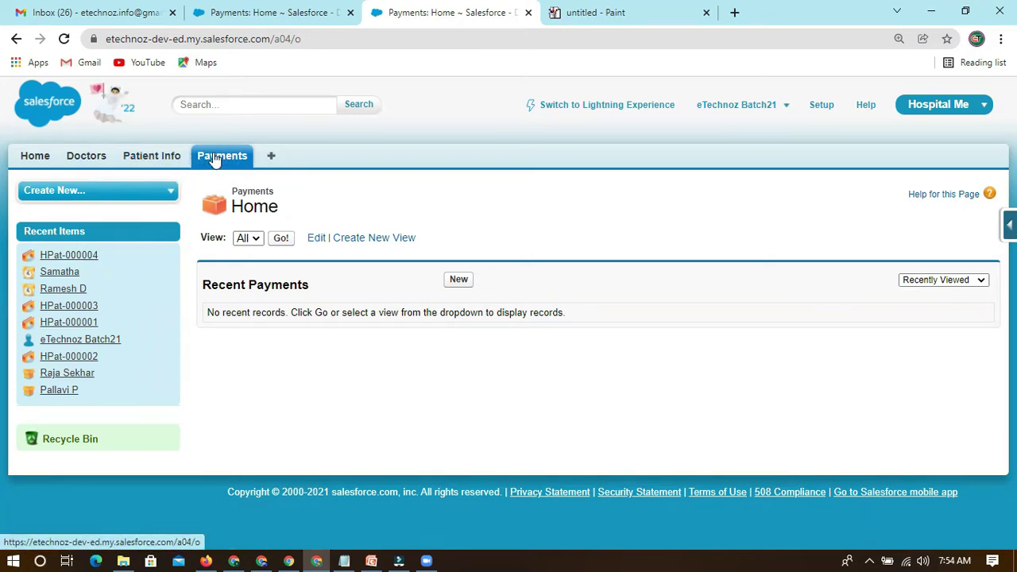
Open the Patient Info home page and examine which column its recent records list displays
left_click(158, 158)
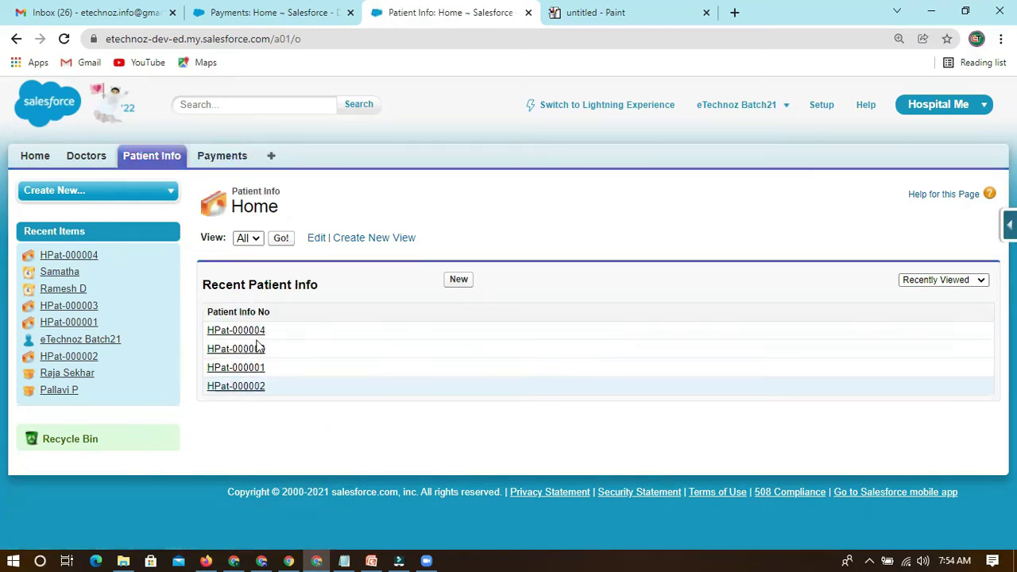
mouse_move(324, 294)
left_mouse_down()
mouse_move(201, 293)
mouse_move(336, 286)
left_mouse_up()
left_click(311, 292)
left_click(340, 287)
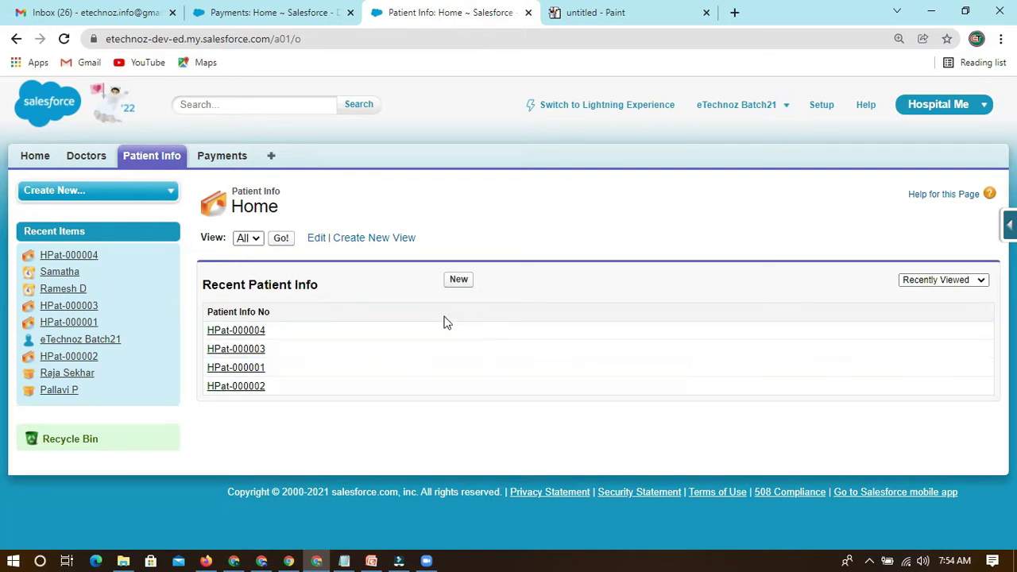
left_click_drag(277, 316, 201, 318)
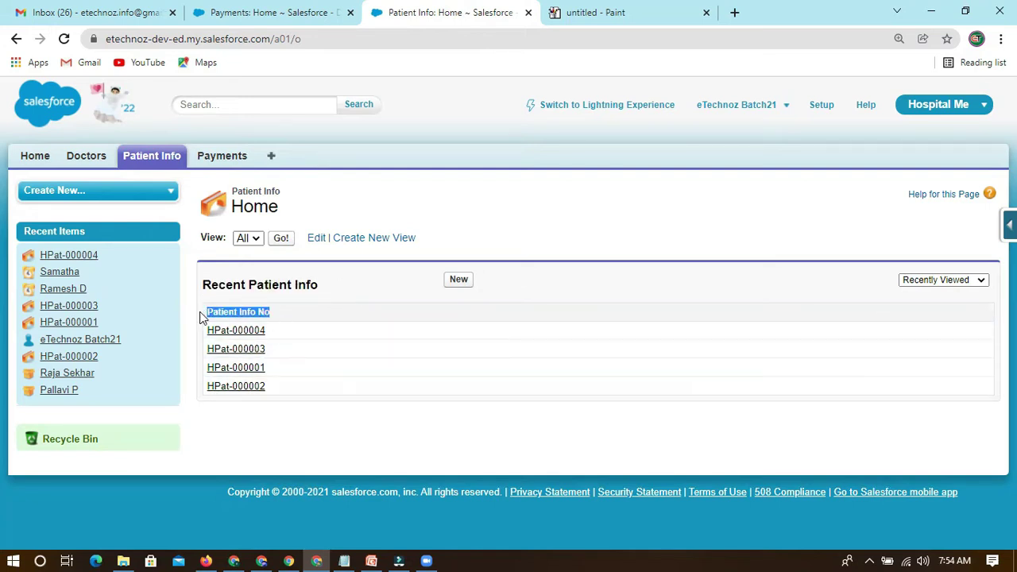
left_click_drag(274, 315, 205, 316)
left_click(291, 313)
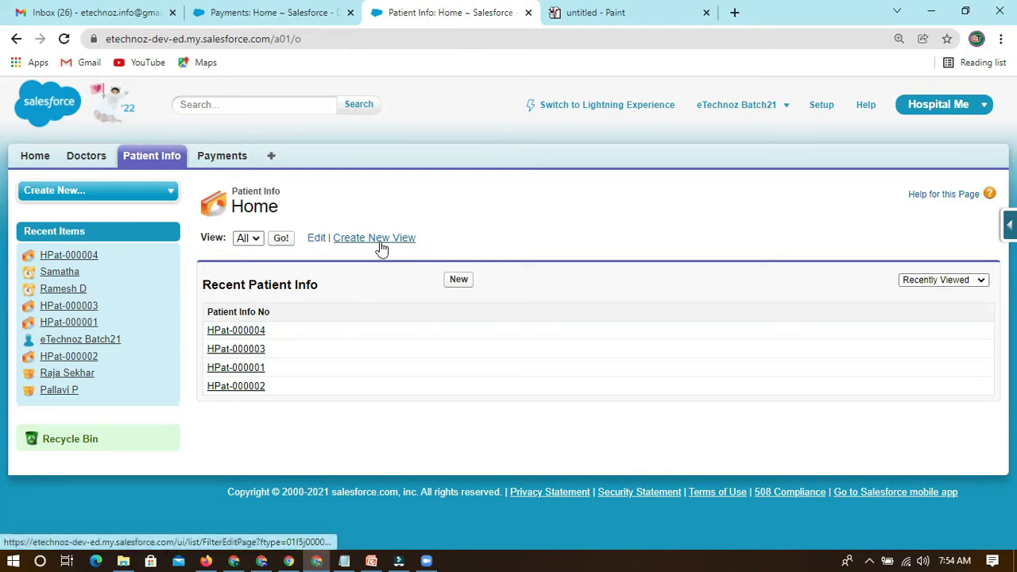
Open the All list view of Patient Info for editing and go to its selection of displayed fields
left_click(315, 242)
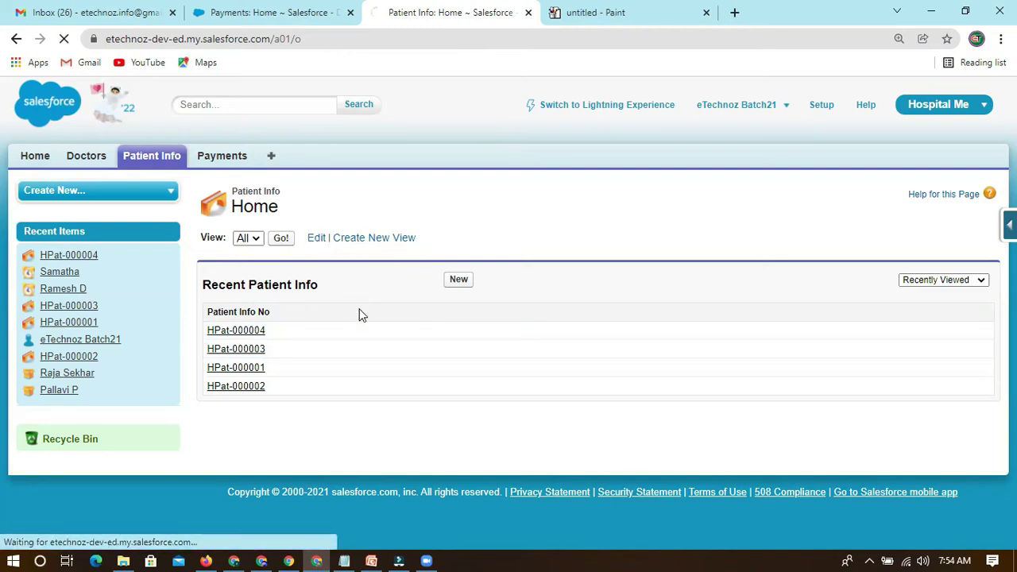
scroll(407, 313, "down", 1)
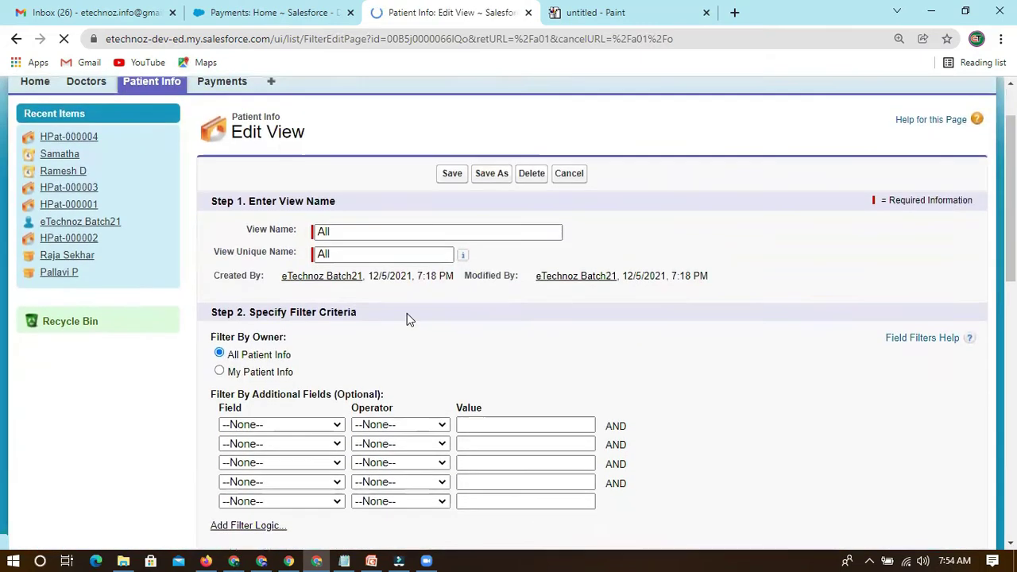
scroll(410, 326, "down", 1)
scroll(411, 325, "down", 2)
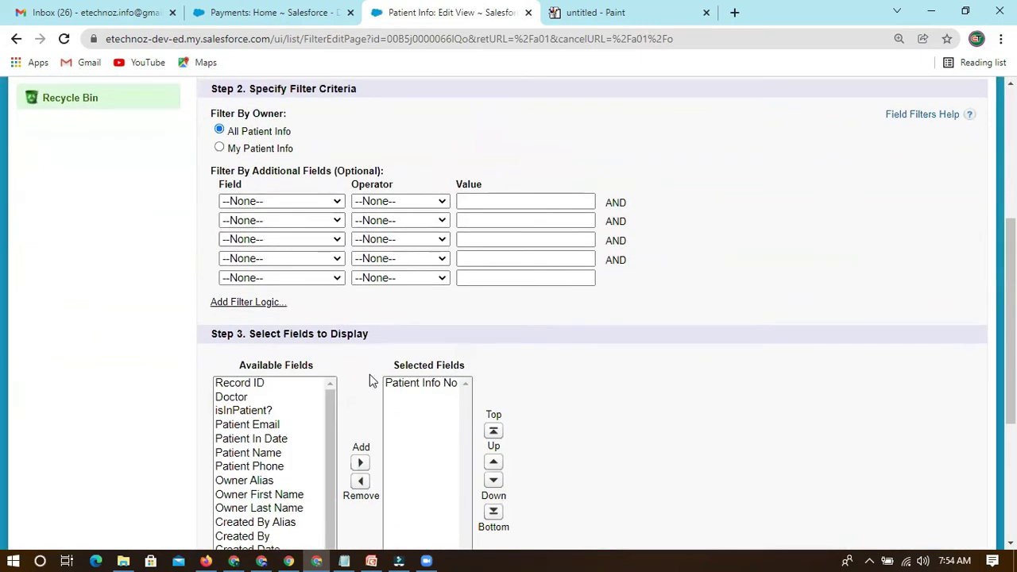
scroll(370, 375, "down", 2)
left_click(422, 237)
left_click_drag(249, 185, 390, 190)
left_click(393, 195)
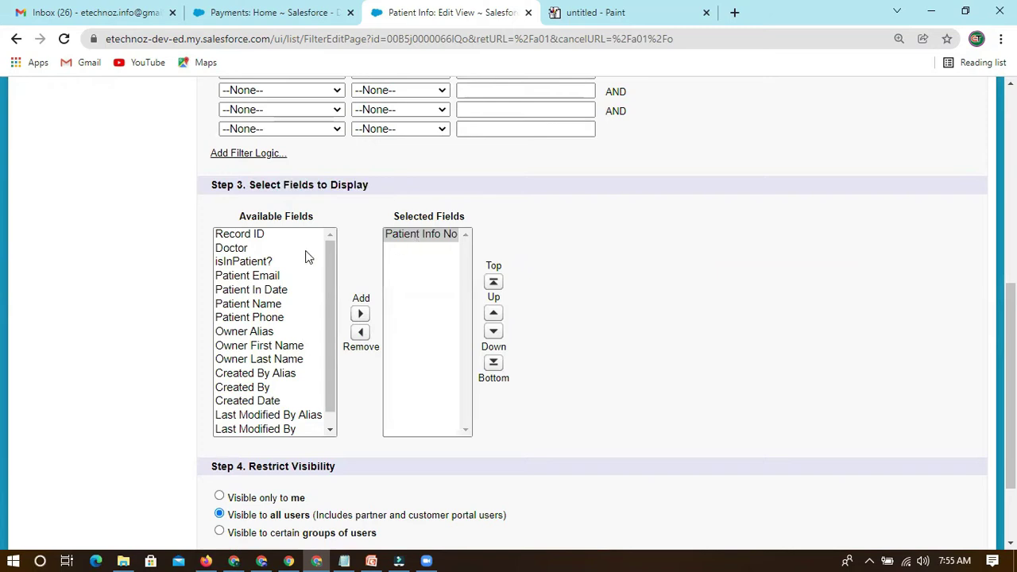
Add the Doctor and isInPatient? fields to the All view's displayed fields
left_click(232, 249)
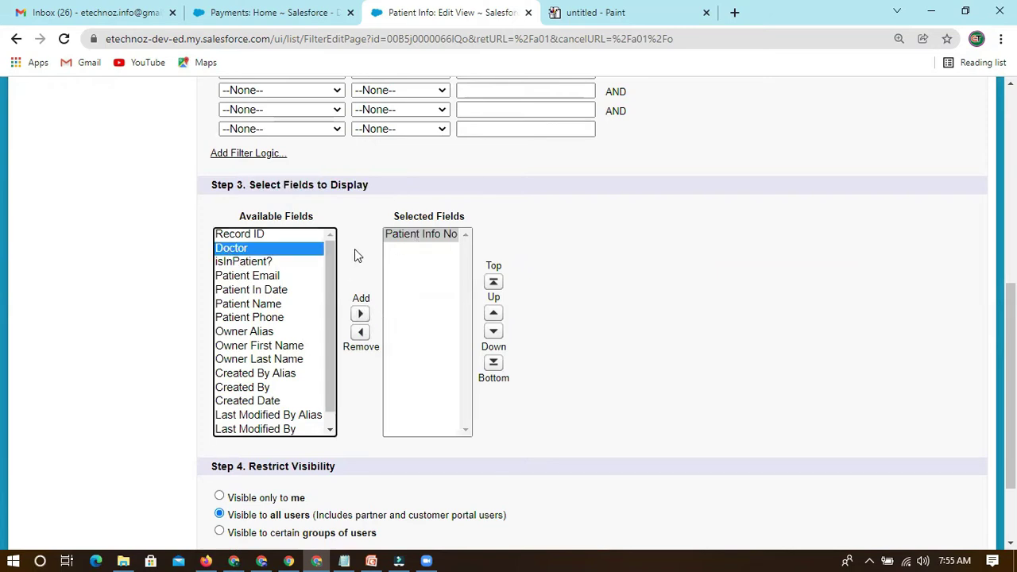
left_click(359, 315)
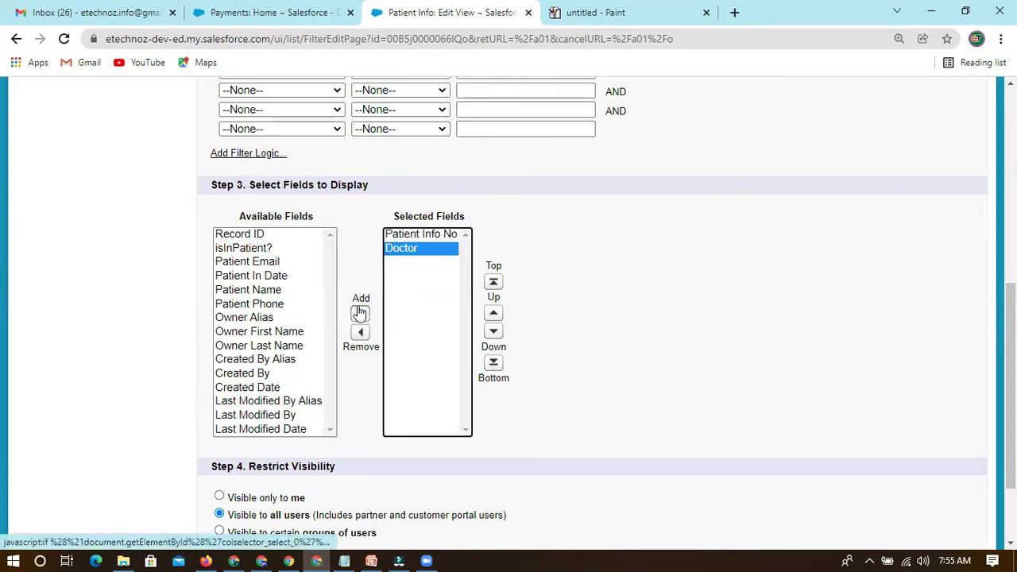
left_click(241, 250)
left_click(360, 314)
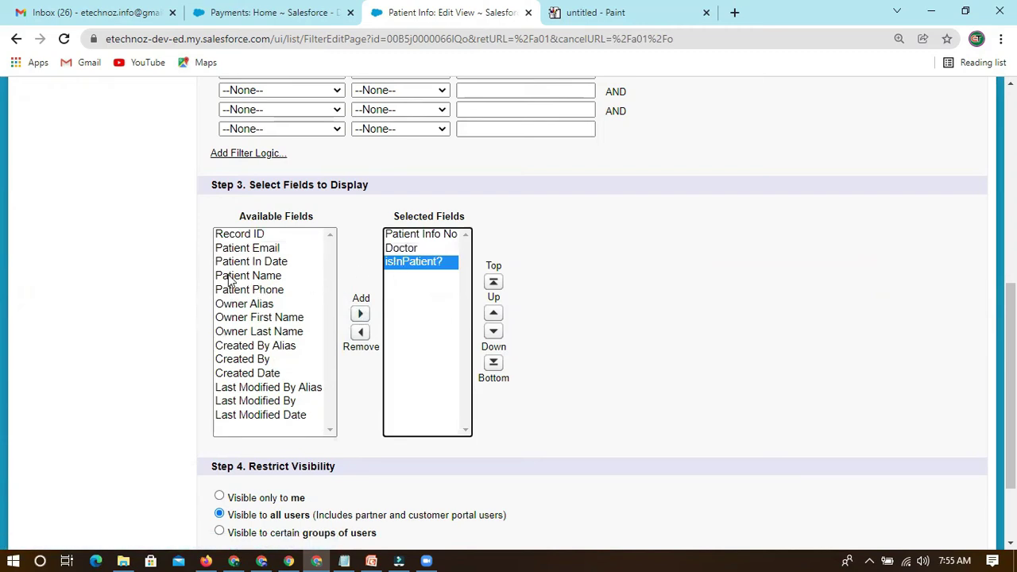
Add Patient Name to the All view's displayed fields, place it directly after Patient Info No and check the field order
left_click(260, 276)
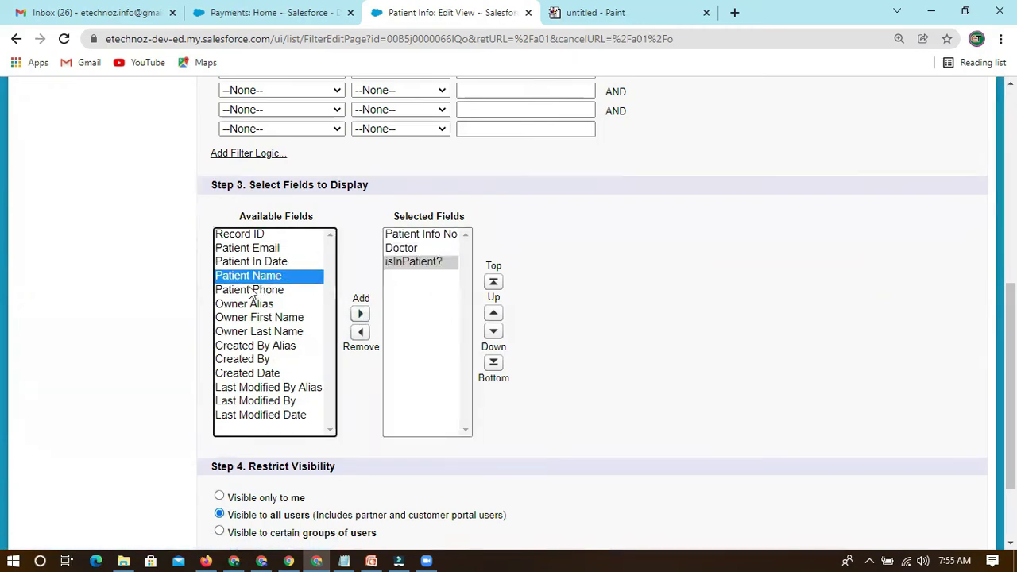
left_click(247, 292)
left_click(247, 278)
left_click(360, 314)
left_click(493, 313)
left_click(493, 312)
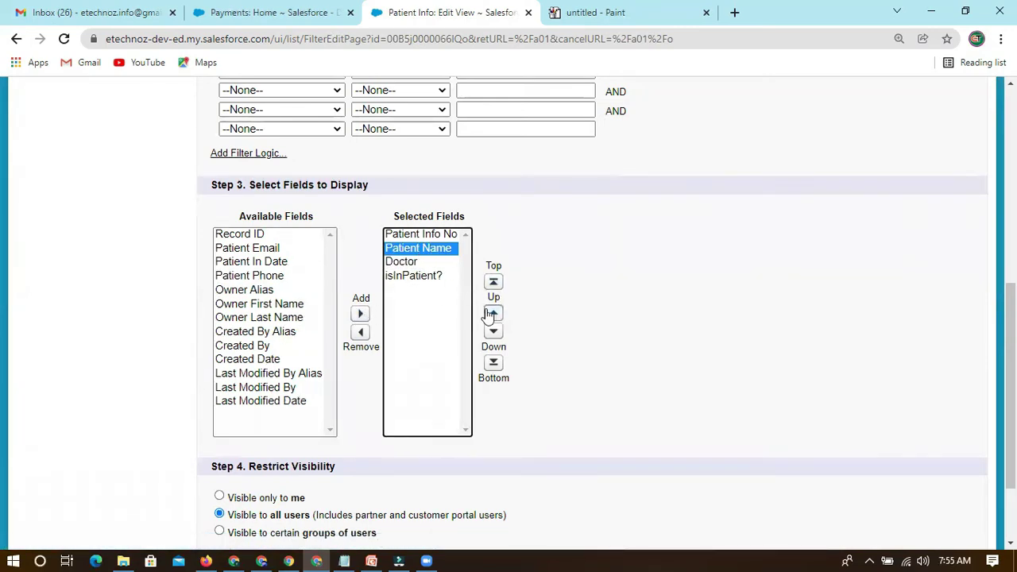
left_click(420, 237)
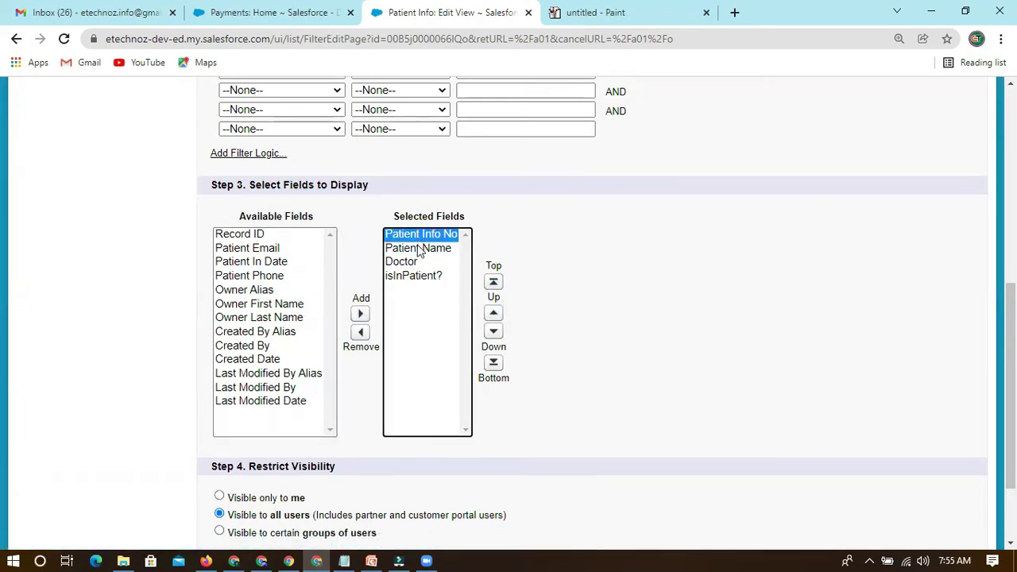
left_click(414, 250)
left_click(408, 262)
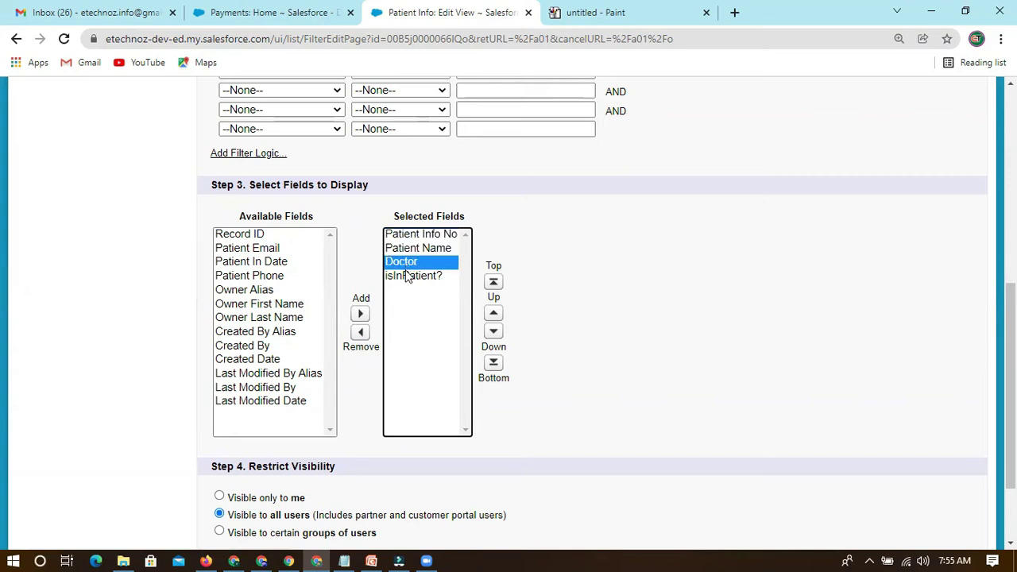
Review the All view's filter criteria and the order of its selected display fields, including Doctor and isInPatient?
left_click(406, 275)
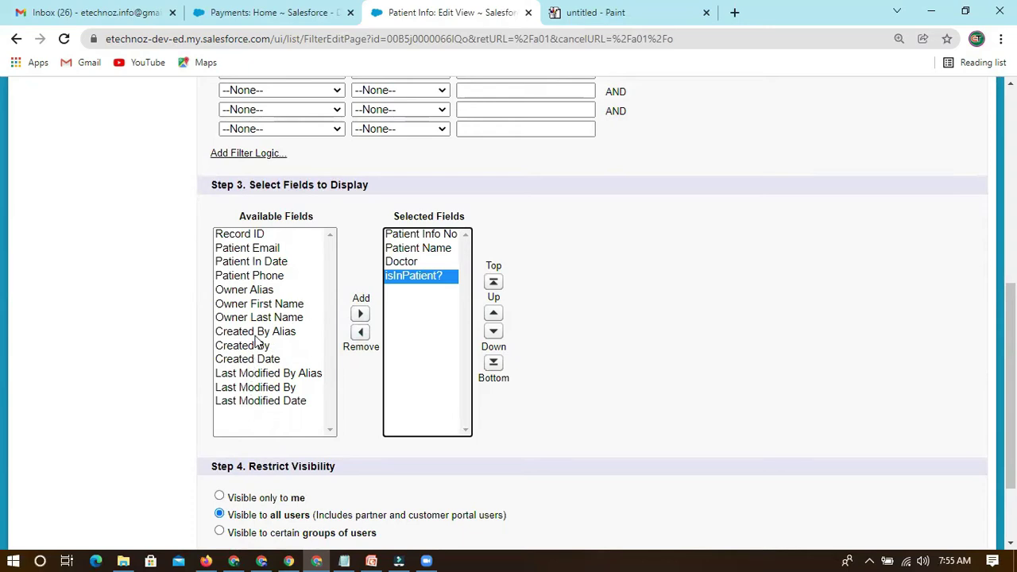
left_click(407, 264)
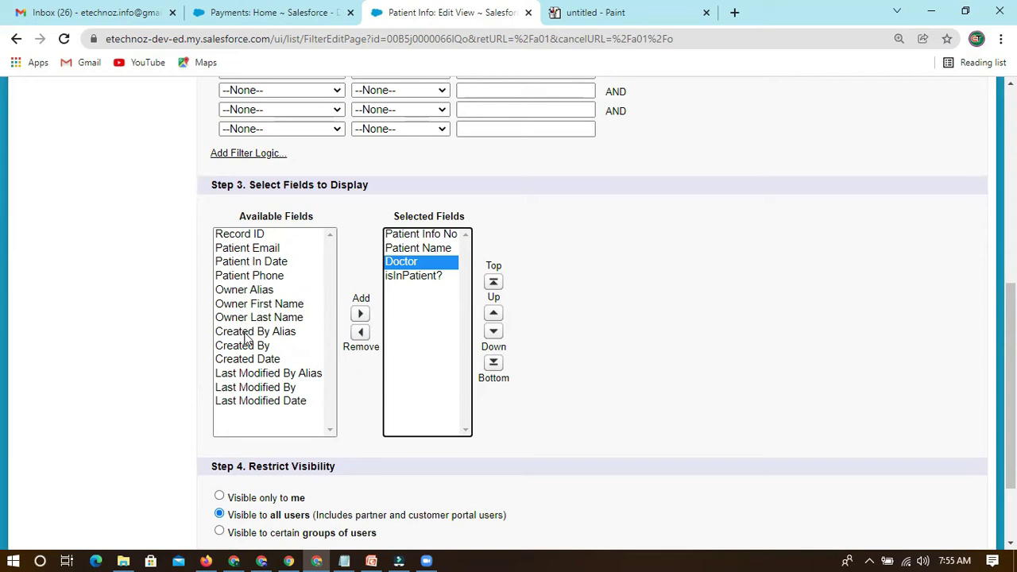
scroll(318, 278, "up", 6)
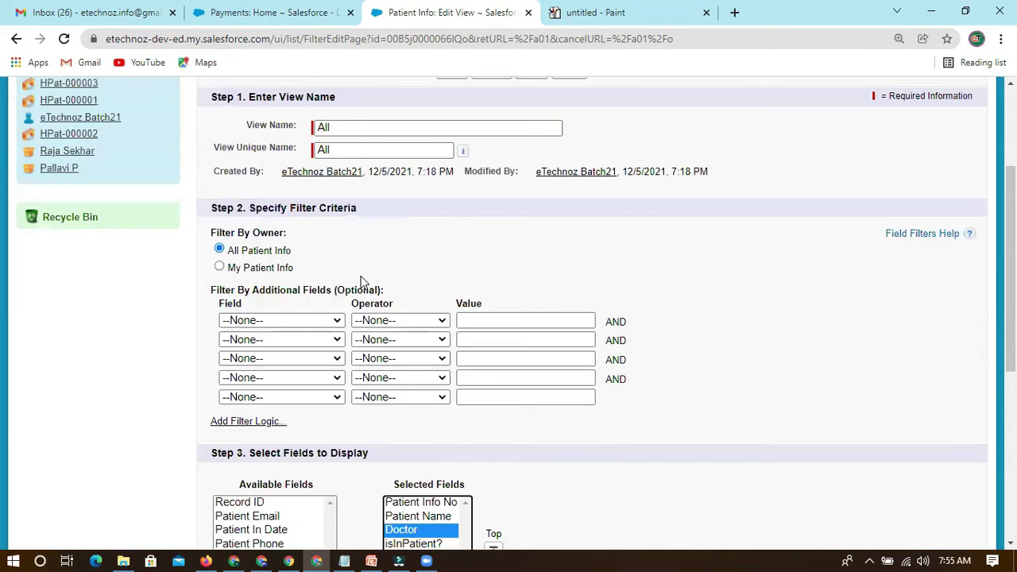
scroll(349, 302, "down", 6)
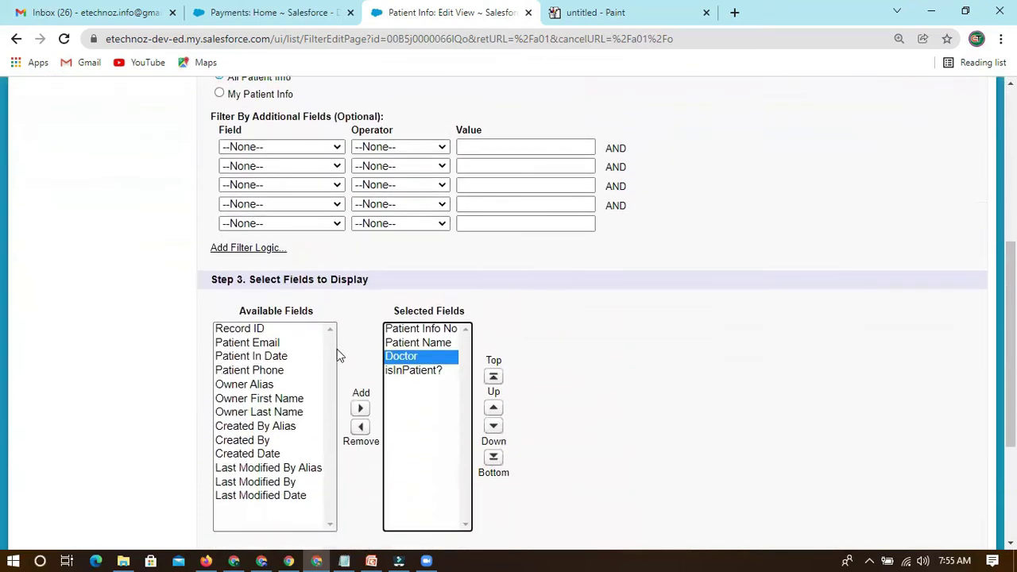
scroll(312, 401, "down", 1)
scroll(340, 297, "down", 1)
scroll(432, 243, "up", 2)
left_click(412, 273)
left_click(402, 300)
left_click(403, 318)
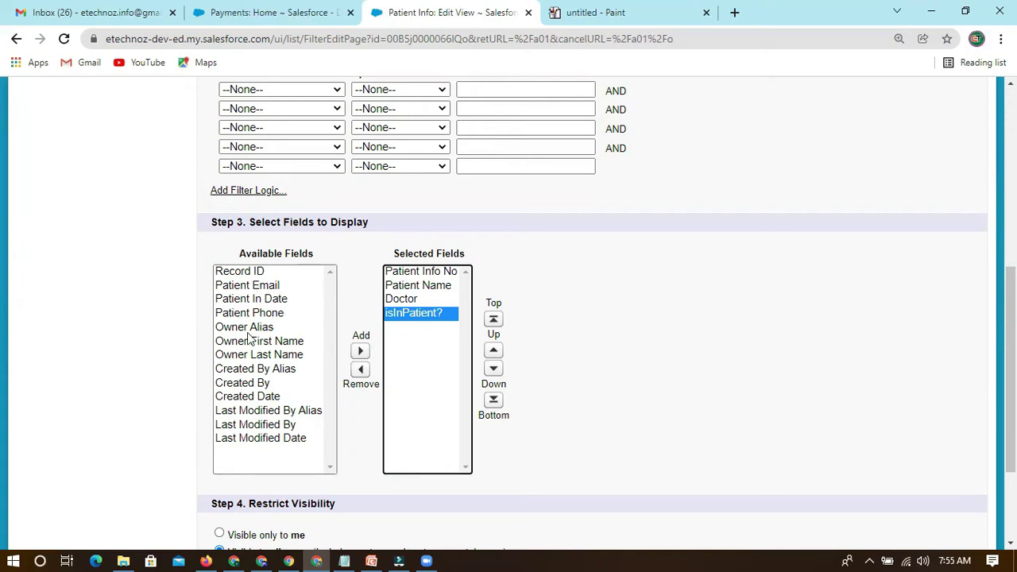
Add the Last Modified By field to the All view's displayed fields and save the view
left_click(251, 413)
left_click(254, 426)
left_click(360, 350)
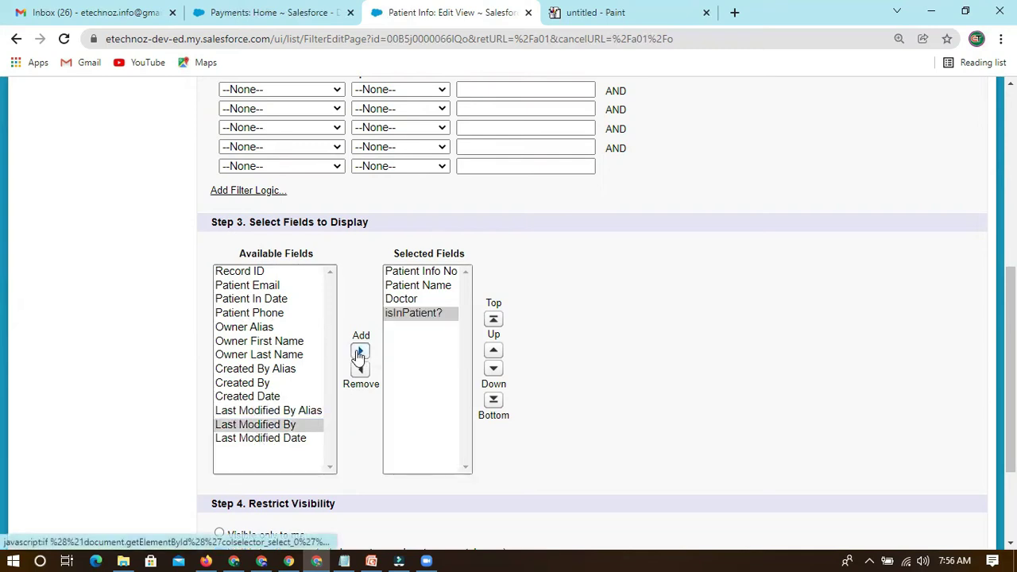
scroll(453, 366, "down", 2)
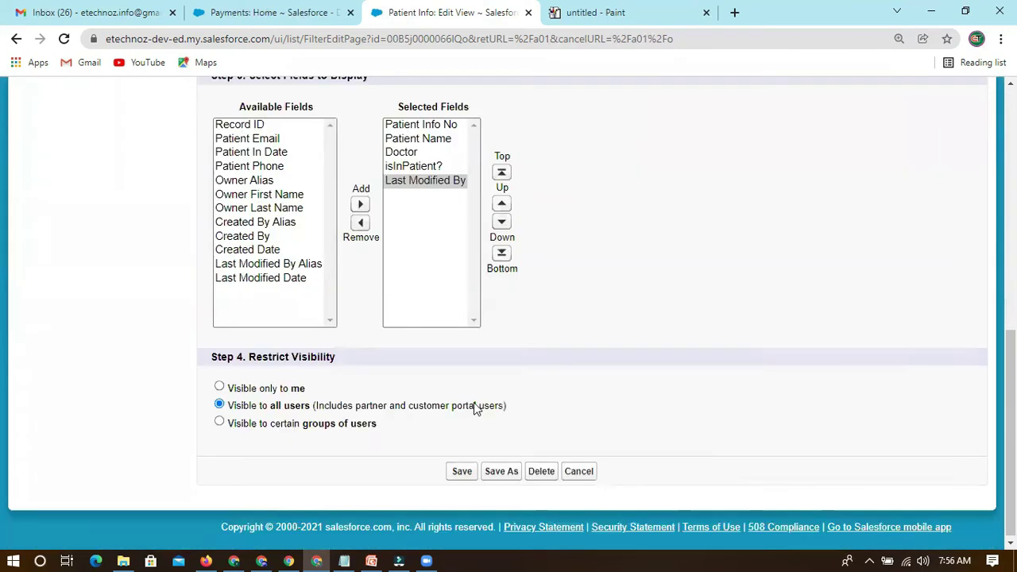
left_click(459, 468)
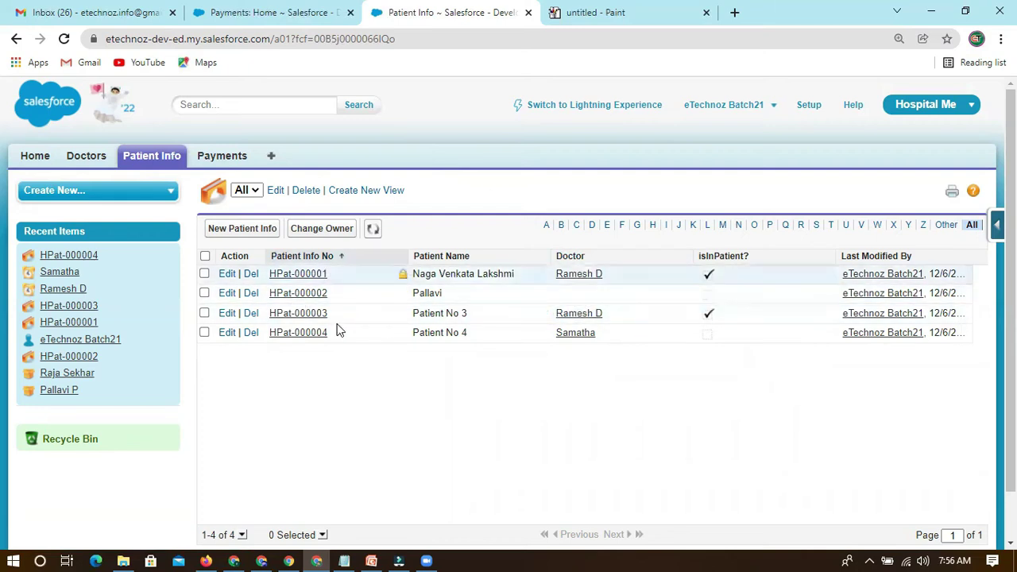
Open the first patient's record from the All list in a separate browser tab, keeping the list open
scroll(406, 391, "down", 1)
scroll(405, 391, "up", 1)
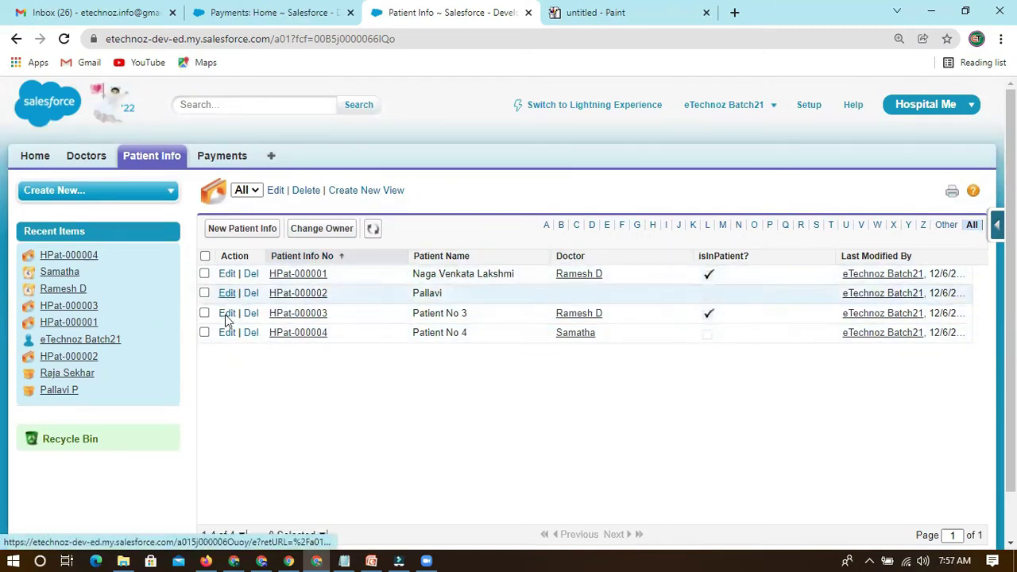
right_click(300, 278)
left_click(342, 289)
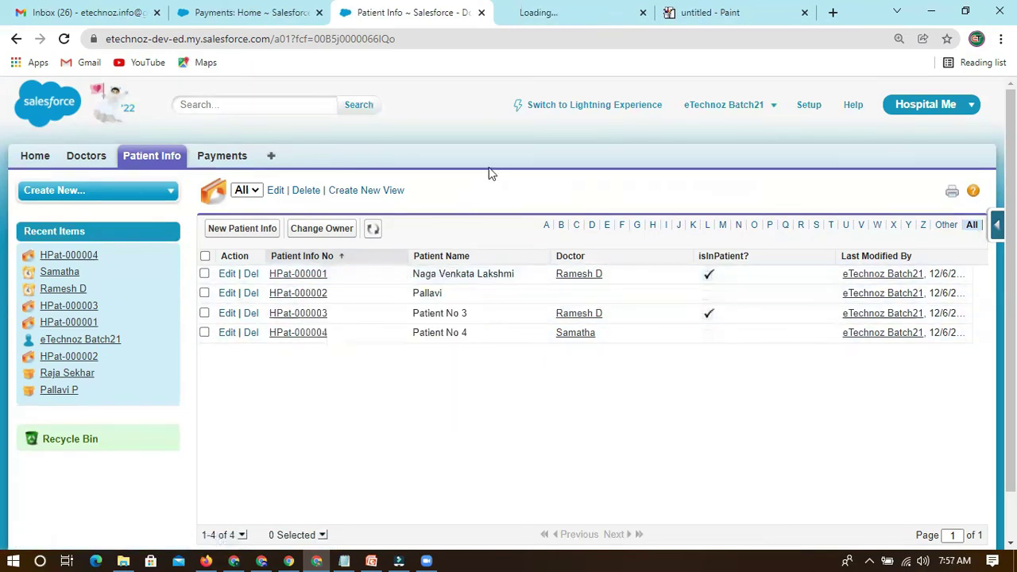
left_click(304, 279)
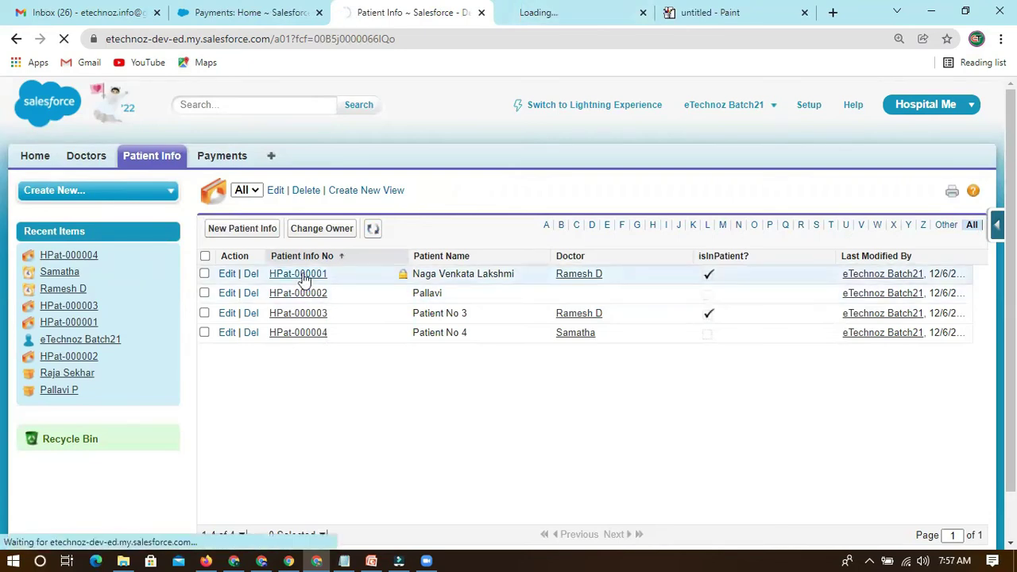
left_click(534, 14)
left_click(396, 16)
left_click(16, 39)
left_click(546, 20)
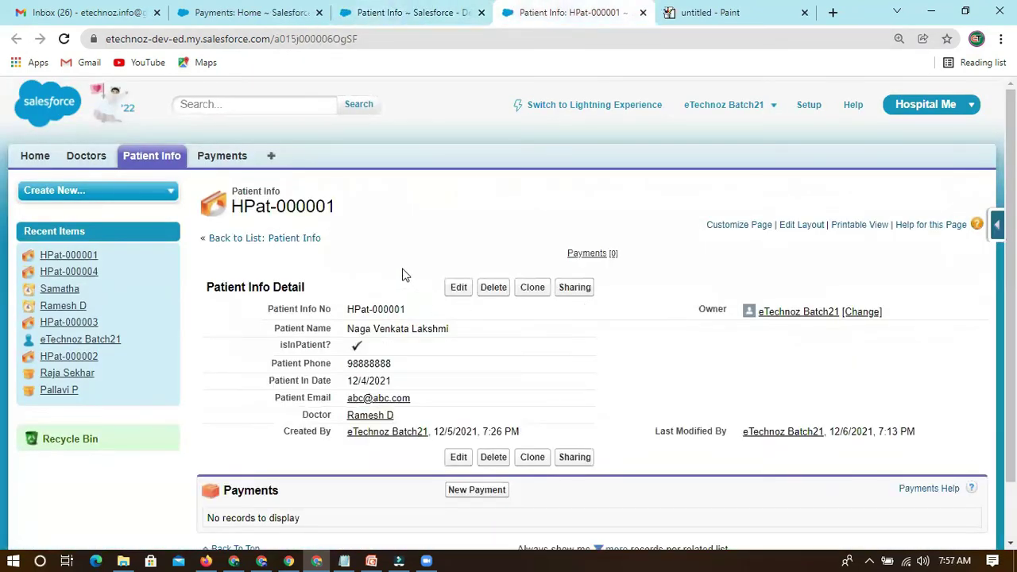
Examine the record's Patient Info No, Patient Name, isInPatient? and Doctor fields
scroll(404, 298, "down", 1)
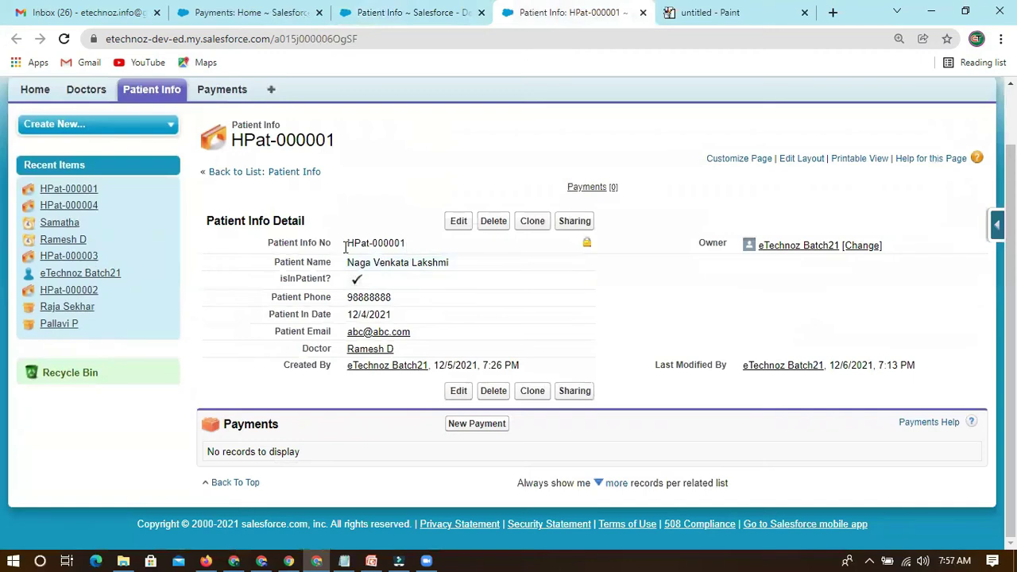
left_click_drag(266, 252, 345, 251)
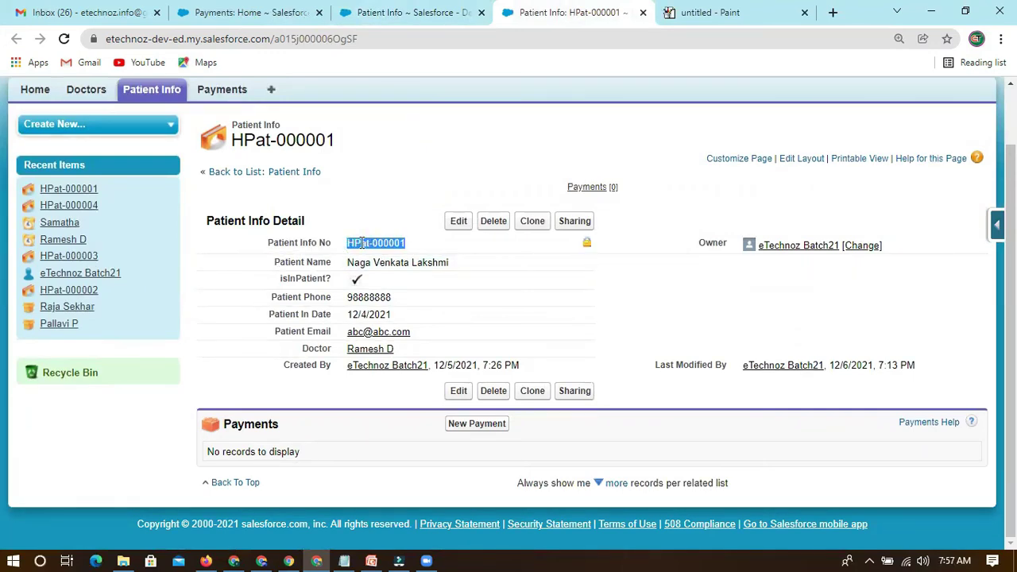
left_click_drag(270, 263, 334, 262)
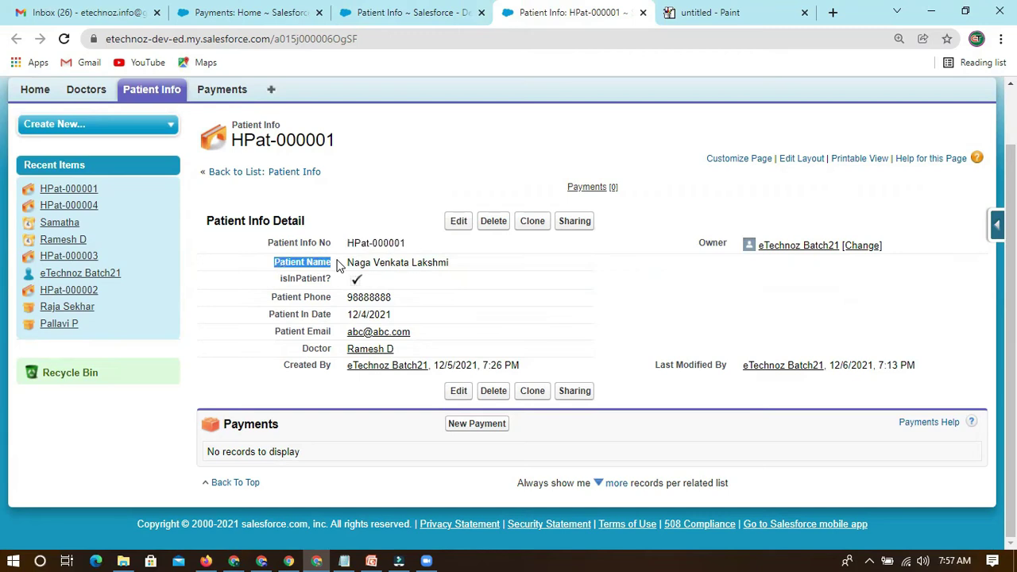
left_click_drag(278, 278, 334, 277)
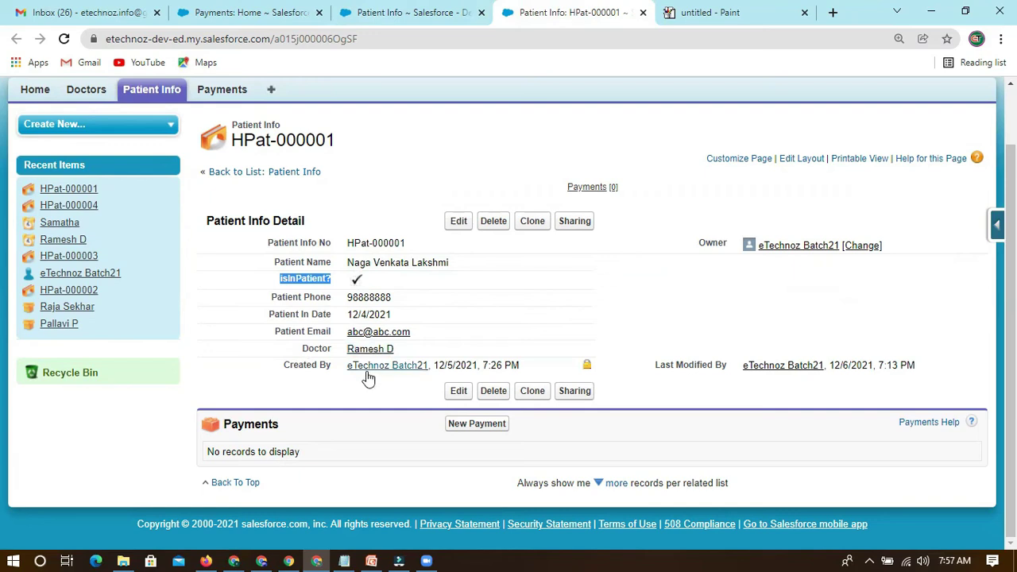
left_click_drag(303, 354, 330, 347)
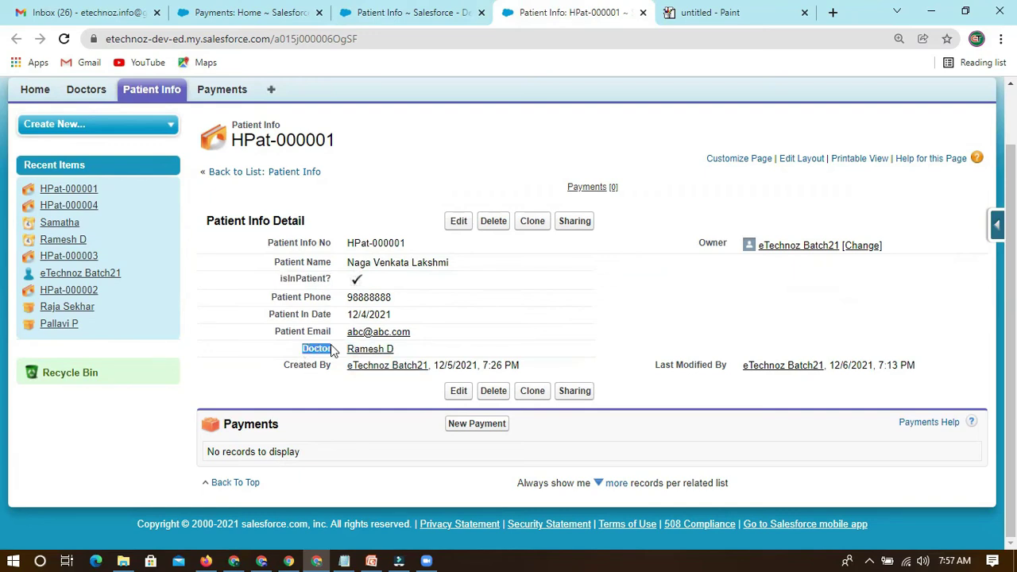
Edit the patient's Doctor field, open its lookup and run an empty search to list the recently viewed doctors
left_click(585, 352)
double_click(585, 352)
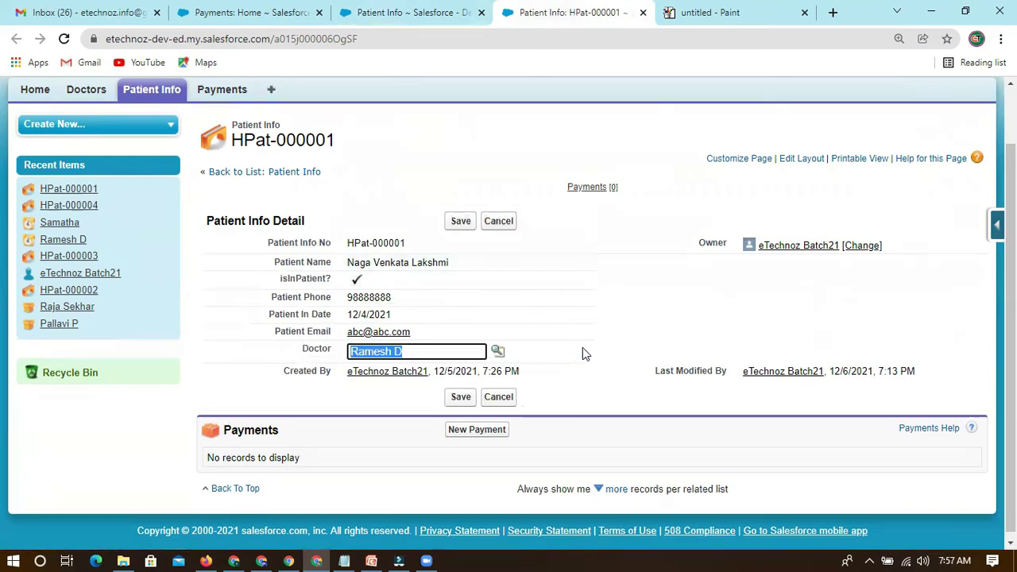
left_click(495, 352)
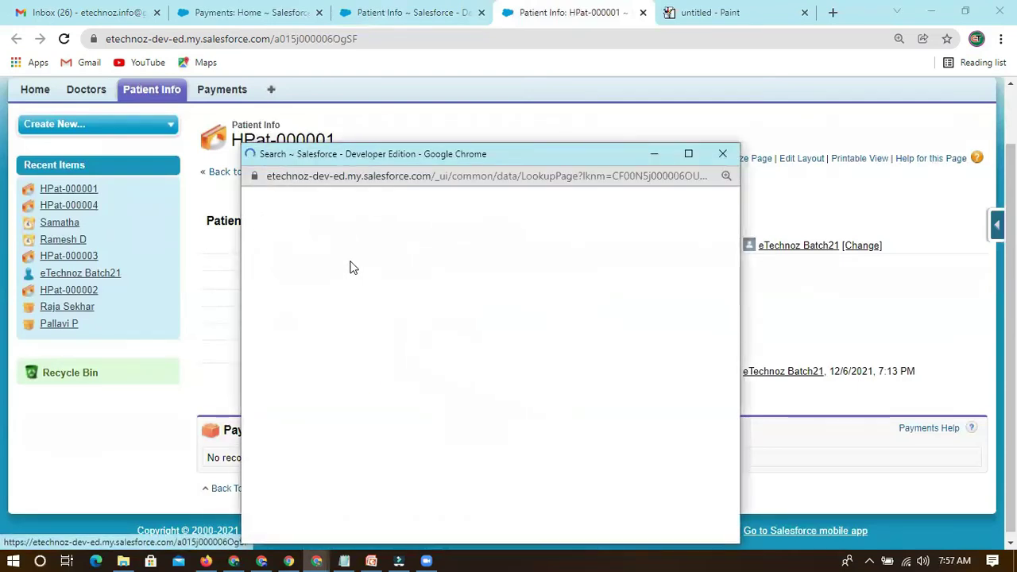
key("BackSpace")
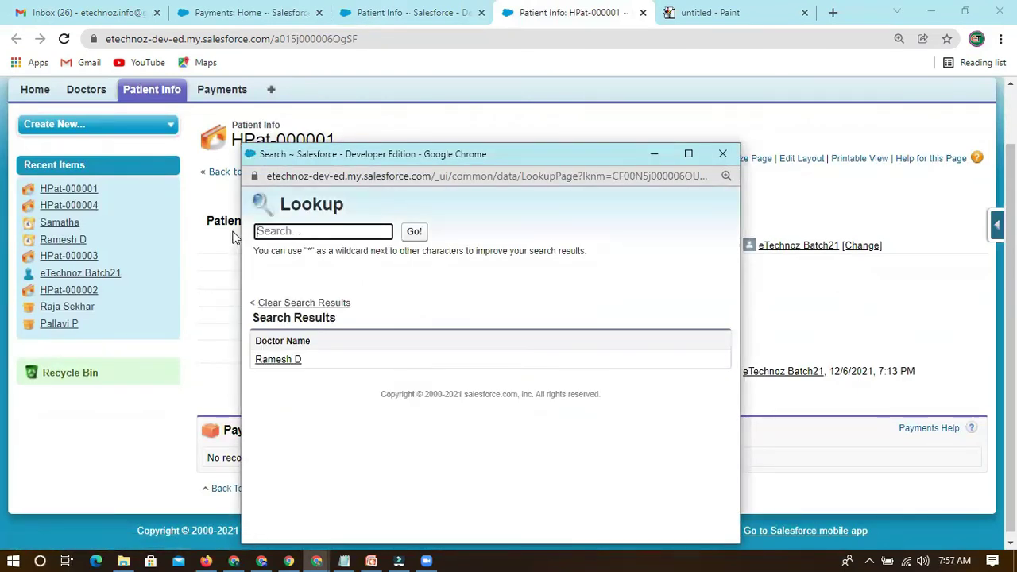
left_click(413, 231)
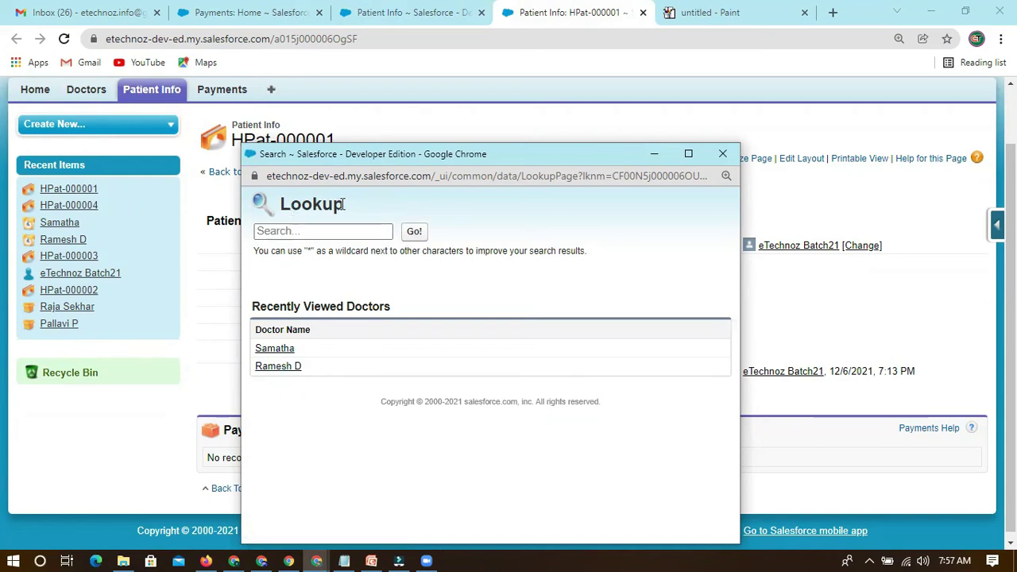
left_click_drag(343, 204, 282, 205)
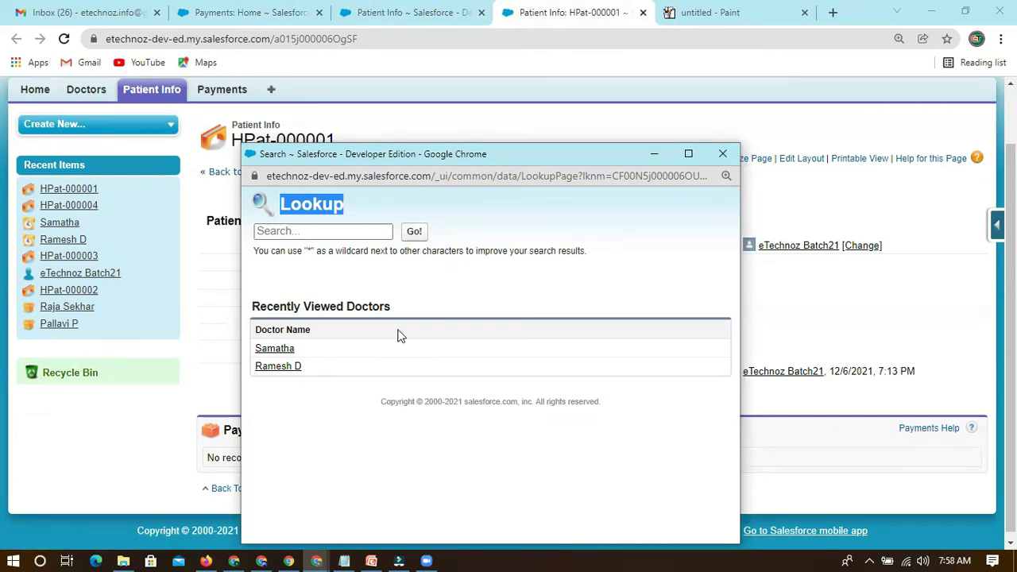
left_click_drag(473, 153, 459, 71)
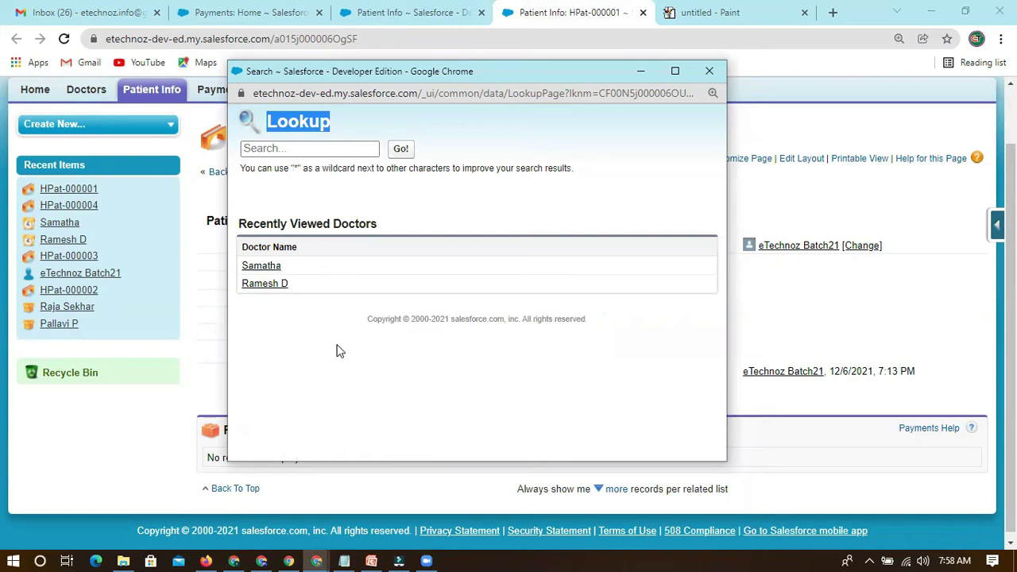
Assign the first recently viewed doctor to the patient and save the record
left_click(271, 149)
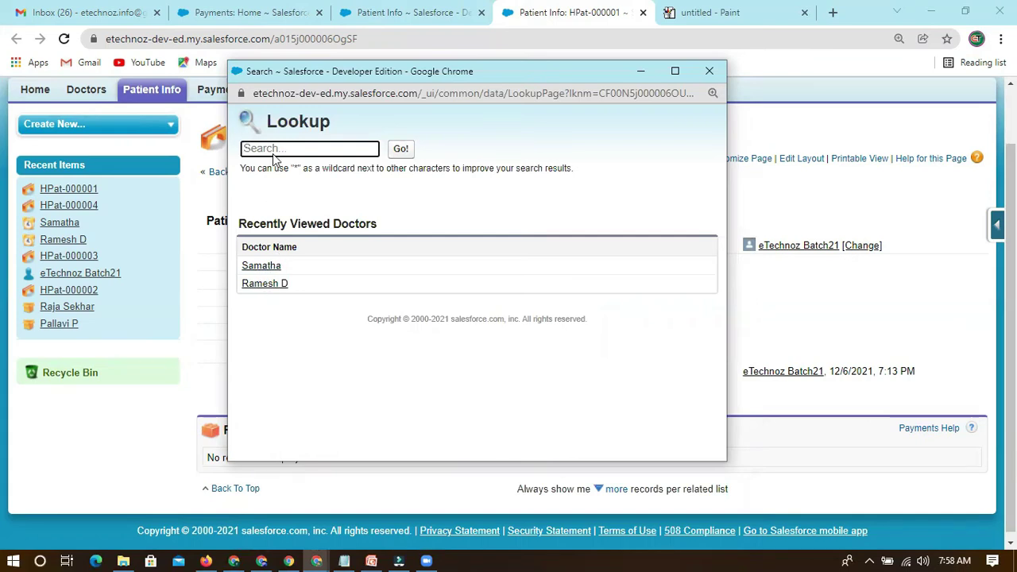
left_click(265, 267)
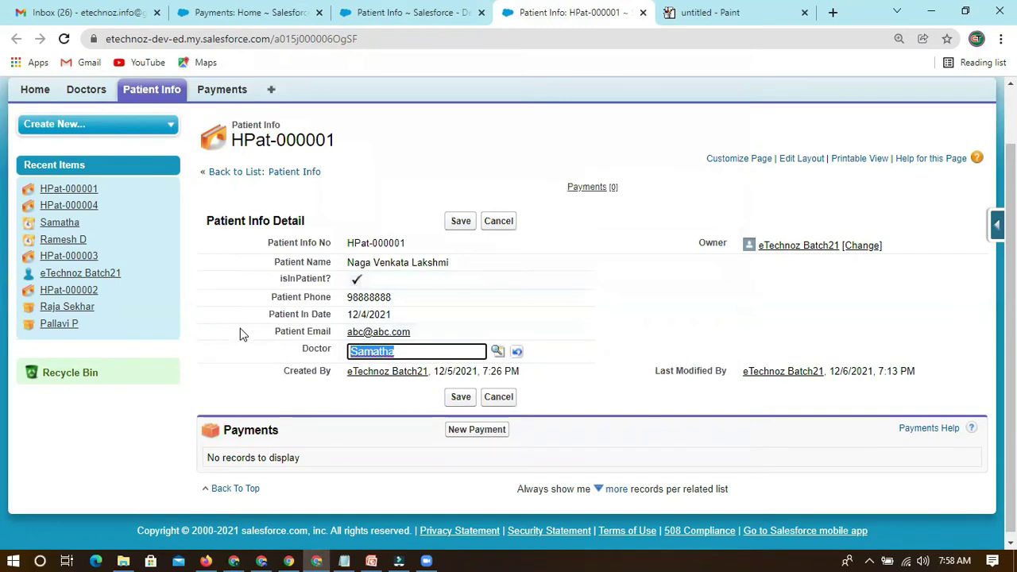
left_click(458, 222)
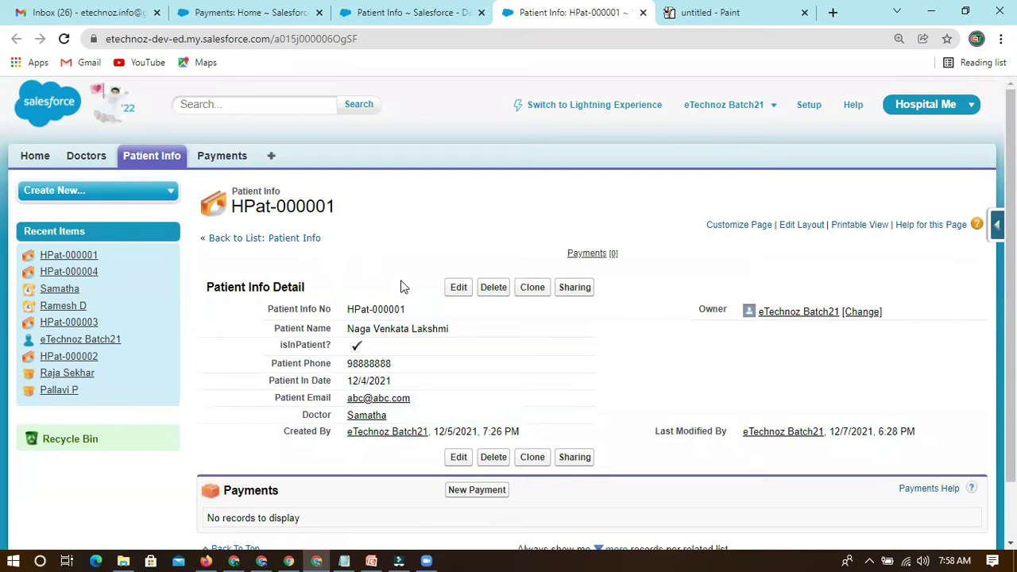
Return to the Patient Info home page, check the recent records filter options and display the All list view
left_click(147, 159)
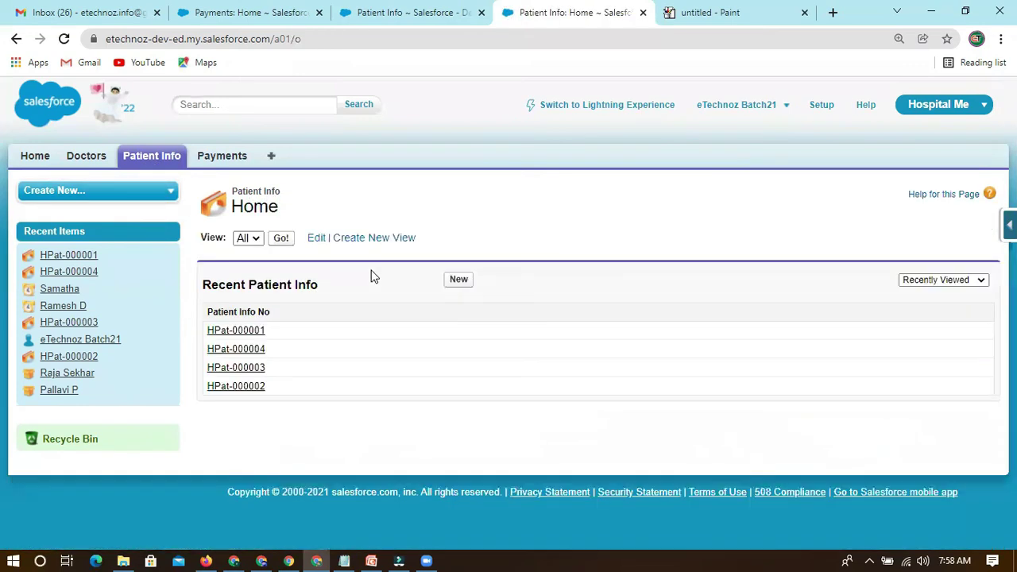
left_click(216, 159)
left_click(910, 282)
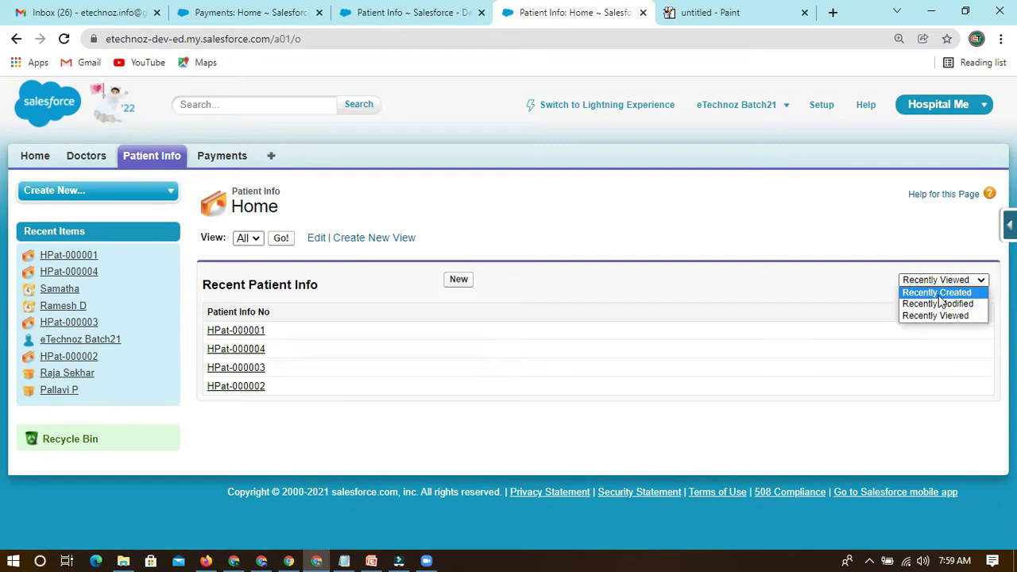
left_click(786, 276)
left_click(253, 238)
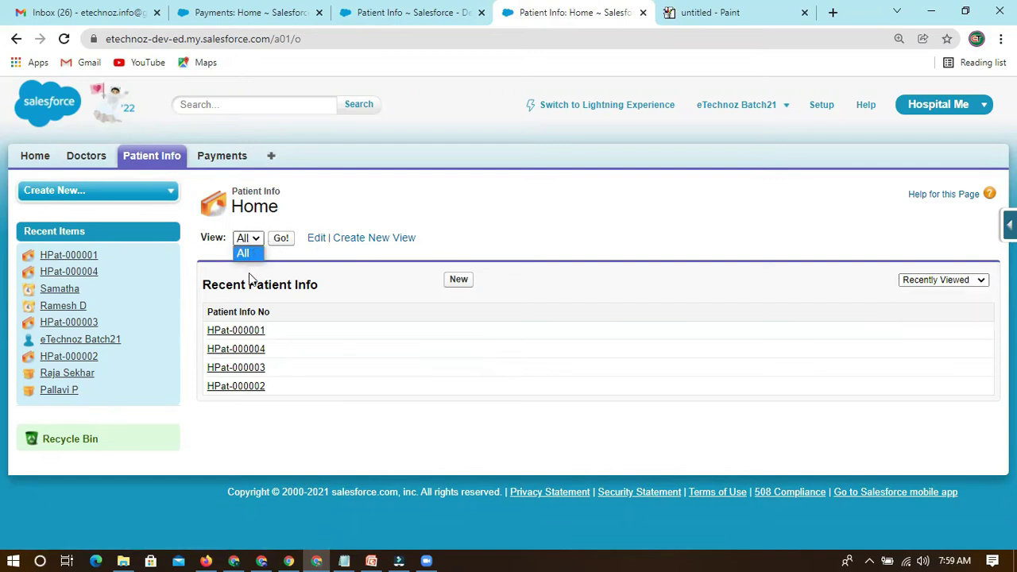
left_click(247, 254)
left_click(281, 238)
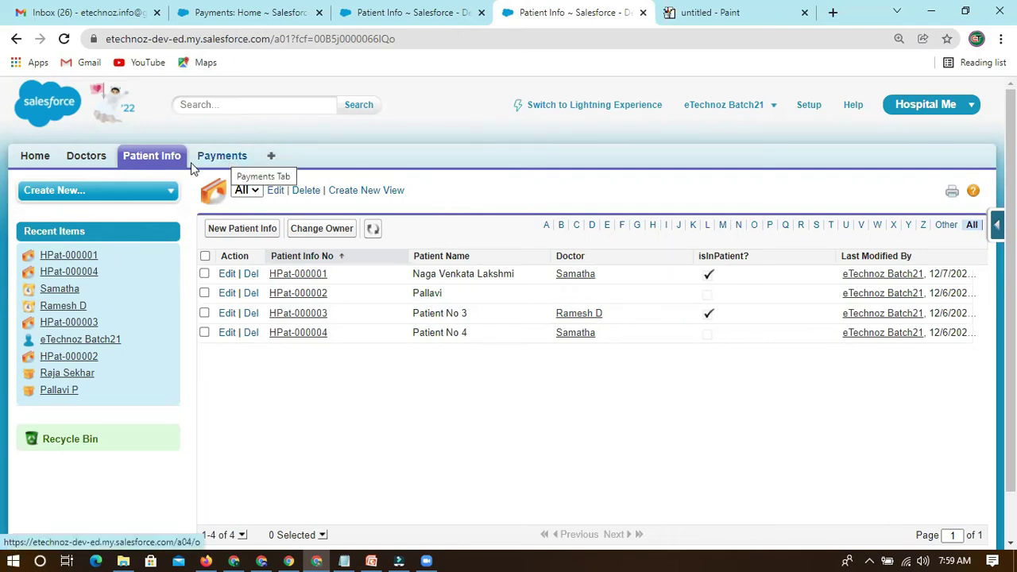
Start a new Payment record with Payment No PAY1234 and Payment Date 12/7/2021
left_click(223, 158)
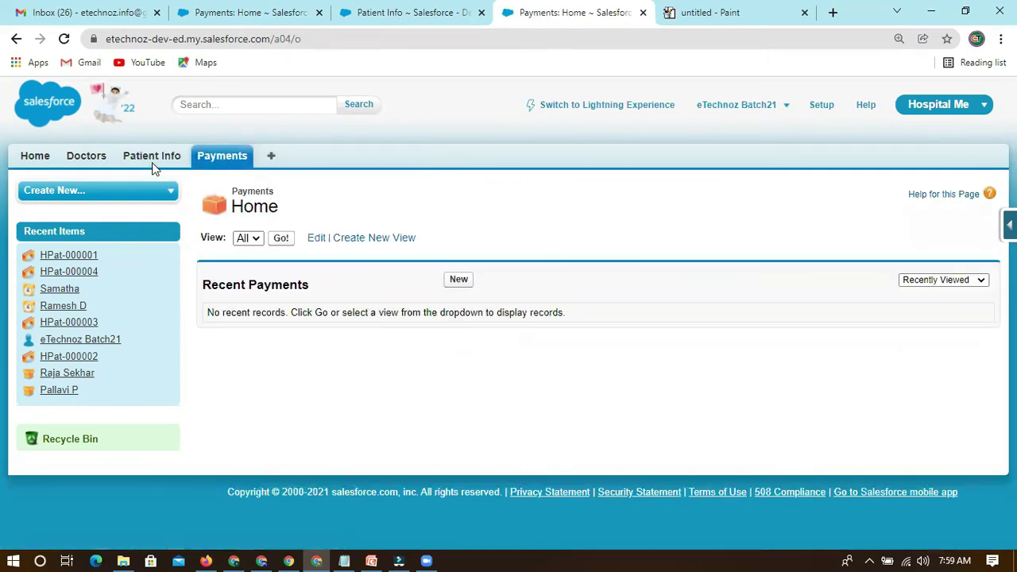
left_click(152, 157)
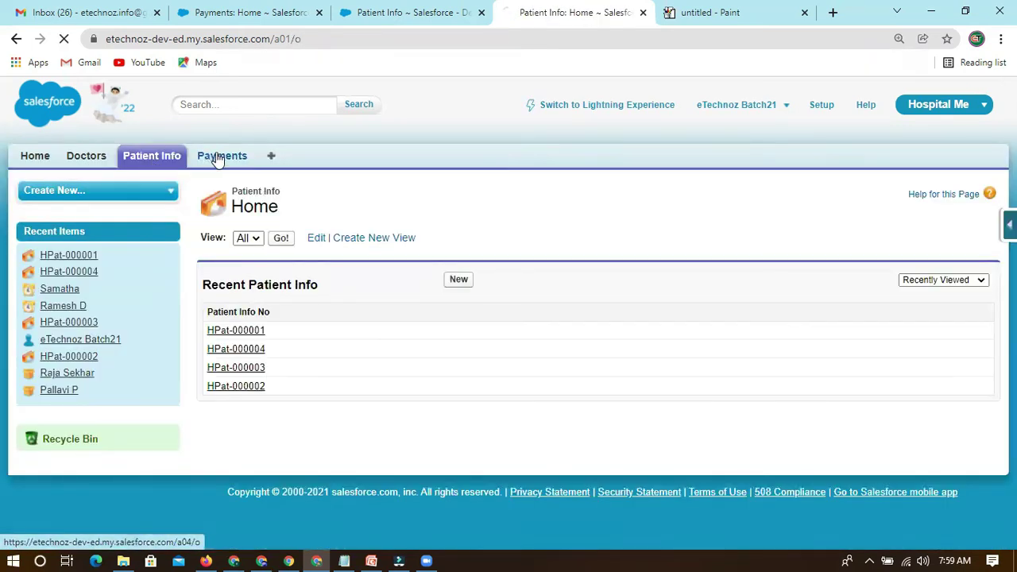
left_click(214, 156)
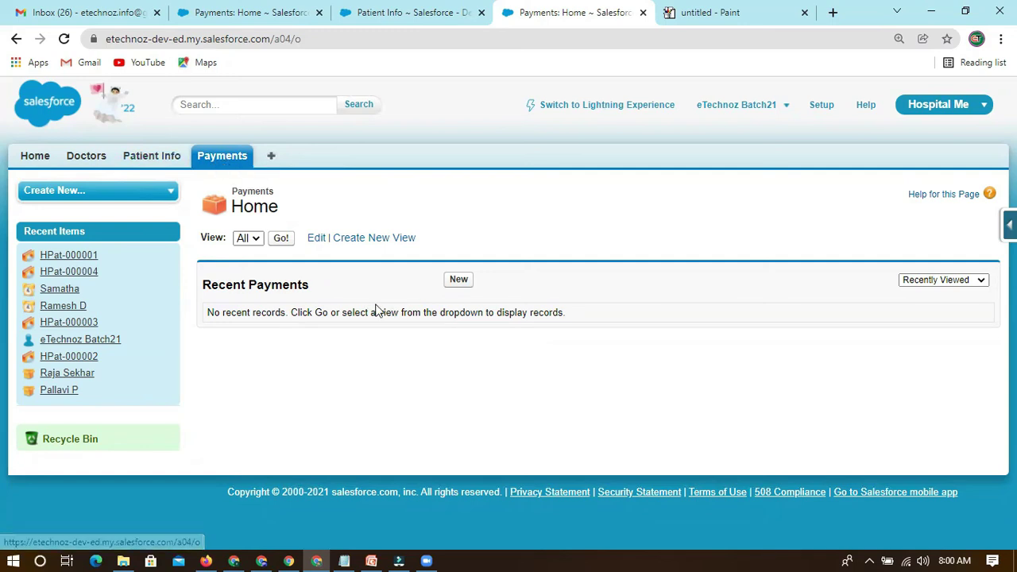
left_click(454, 279)
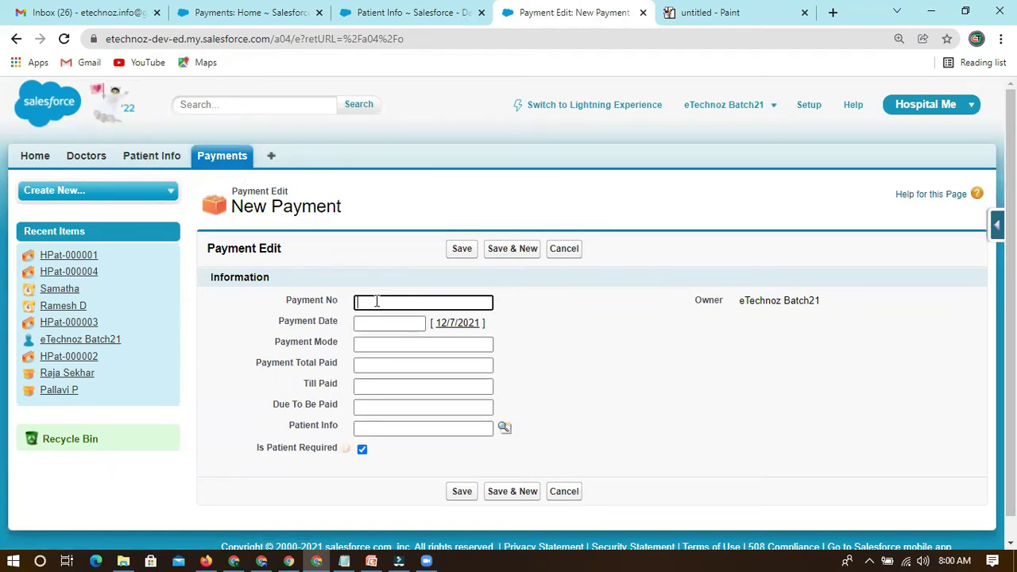
type("PAY1234")
left_click_drag(350, 328, 273, 325)
left_click(461, 326)
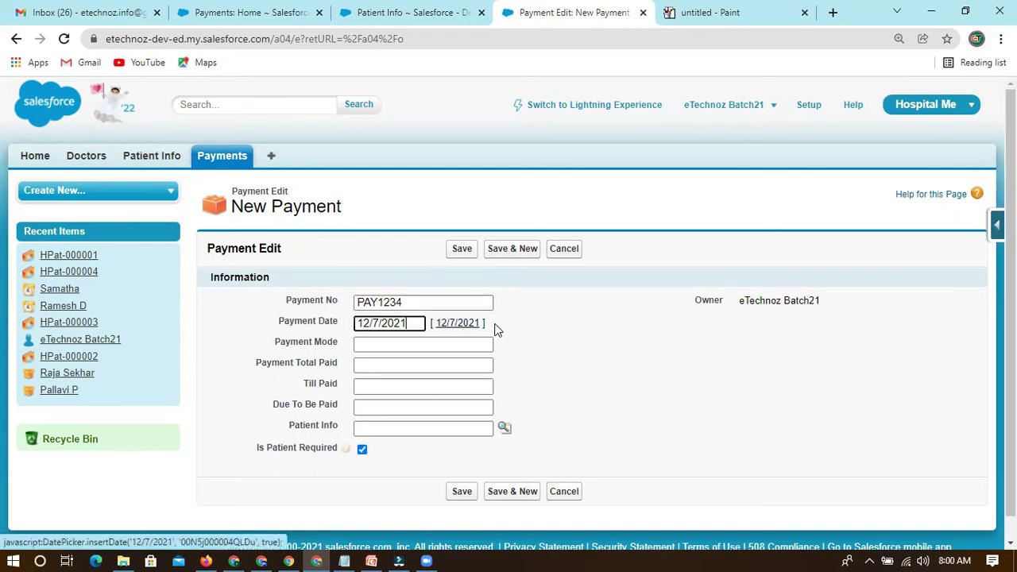
Set the new payment's Payment Mode to Cash
left_click(393, 349)
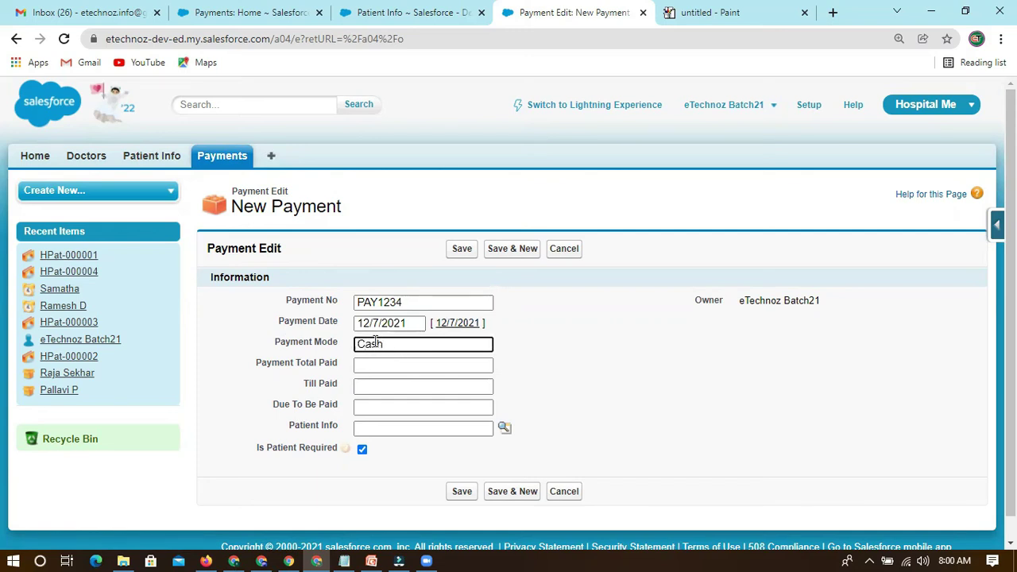
left_click(376, 364)
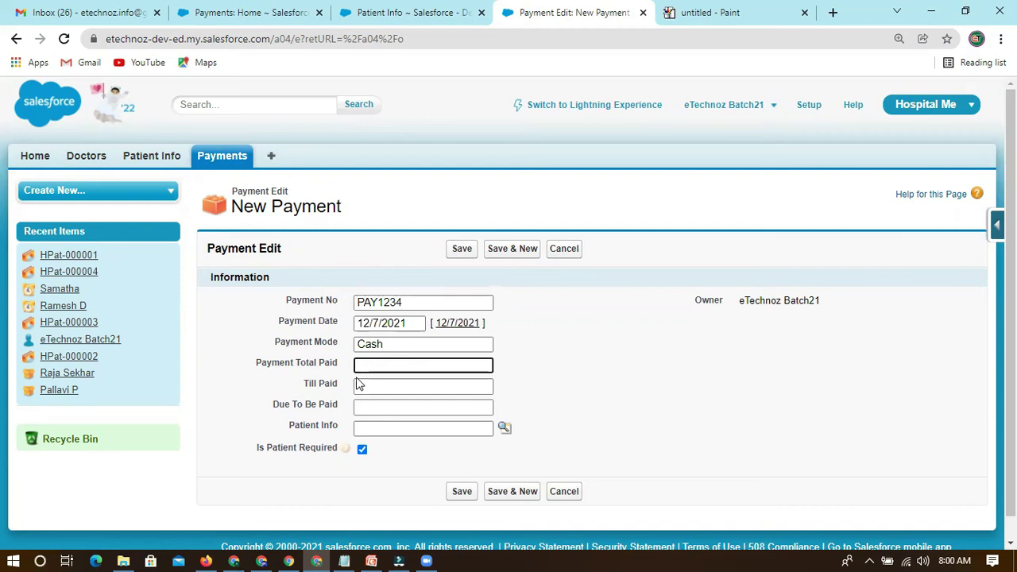
Open the Payment object's definition and examine the data types of its custom fields, especially Payment No and Till Paid
left_click(997, 225)
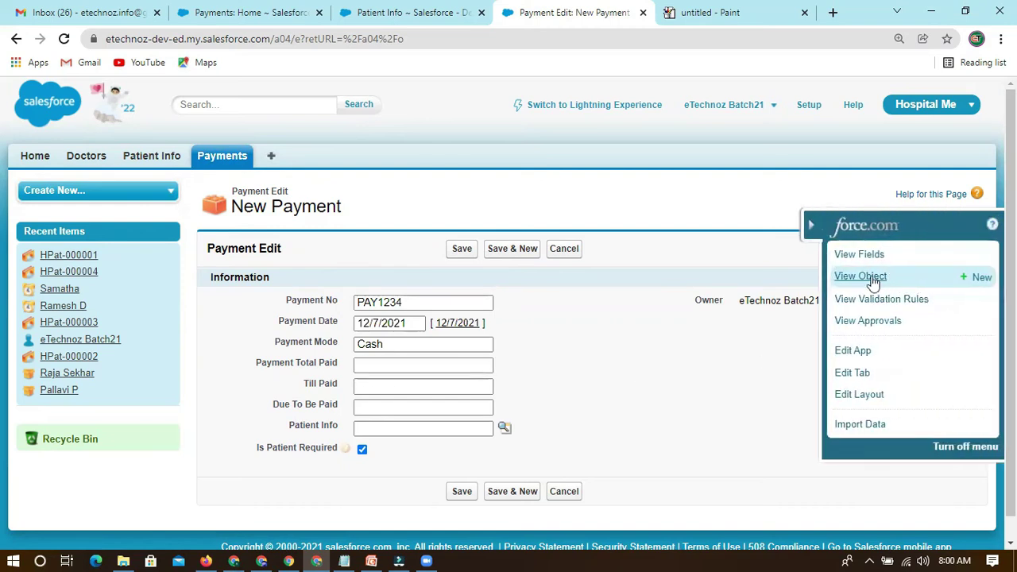
left_click(860, 275)
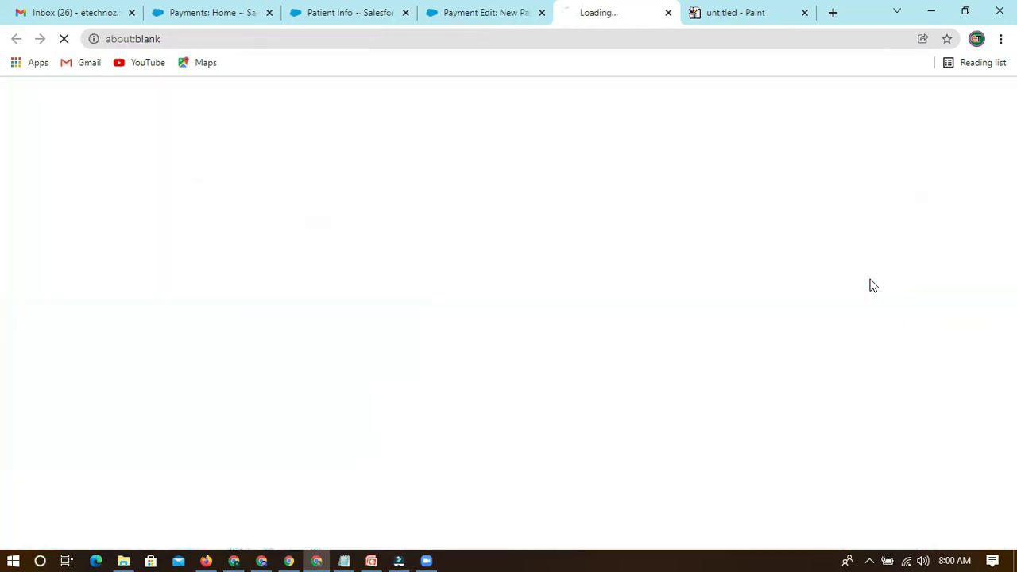
left_click(476, 17)
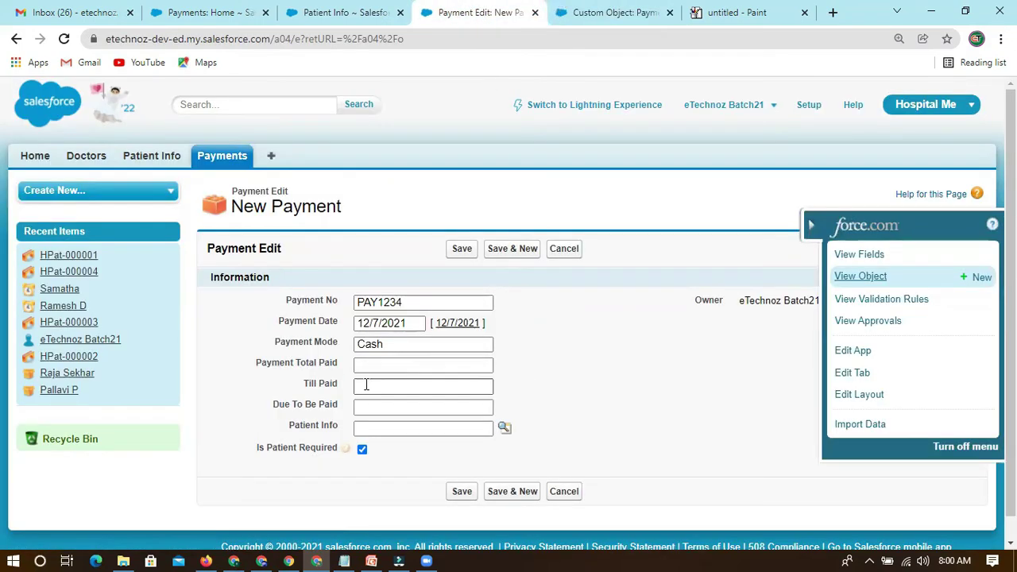
left_click(617, 12)
left_click(491, 12)
left_click(588, 12)
left_click(467, 14)
left_click(576, 13)
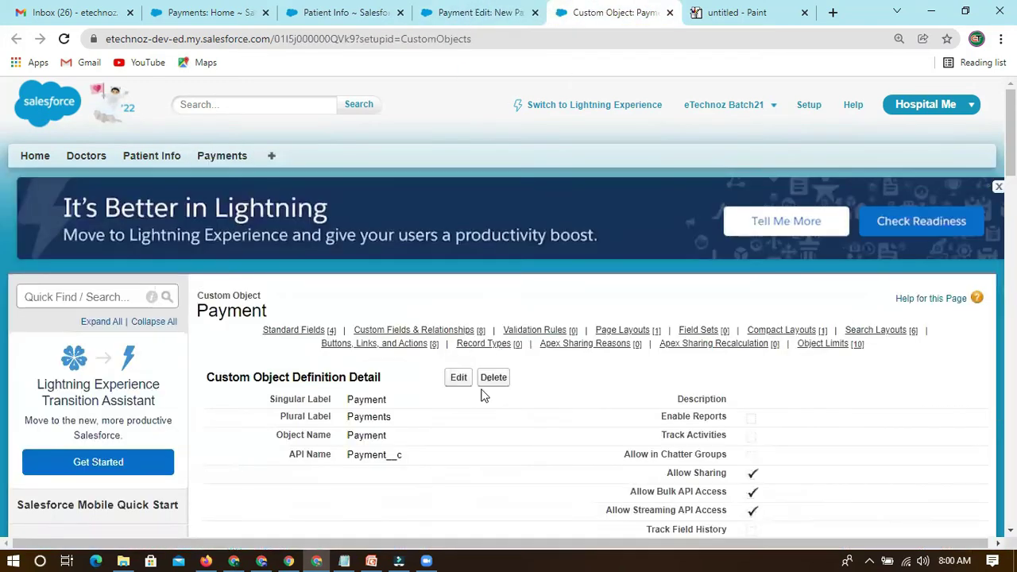
scroll(424, 336, "down", 6)
scroll(424, 336, "down", 2)
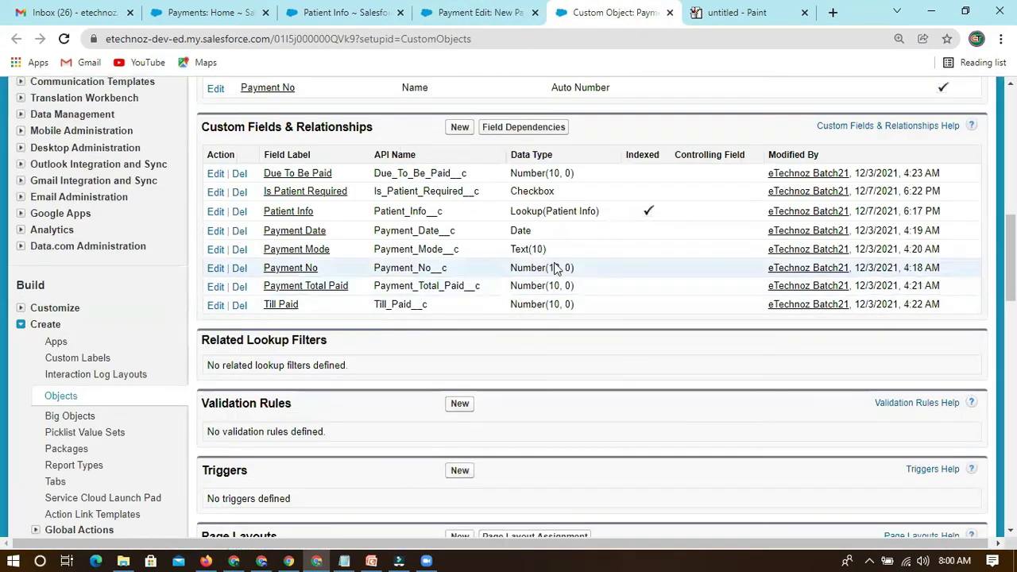
left_click_drag(581, 269, 511, 269)
left_click_drag(405, 268, 483, 290)
left_click_drag(579, 304, 508, 305)
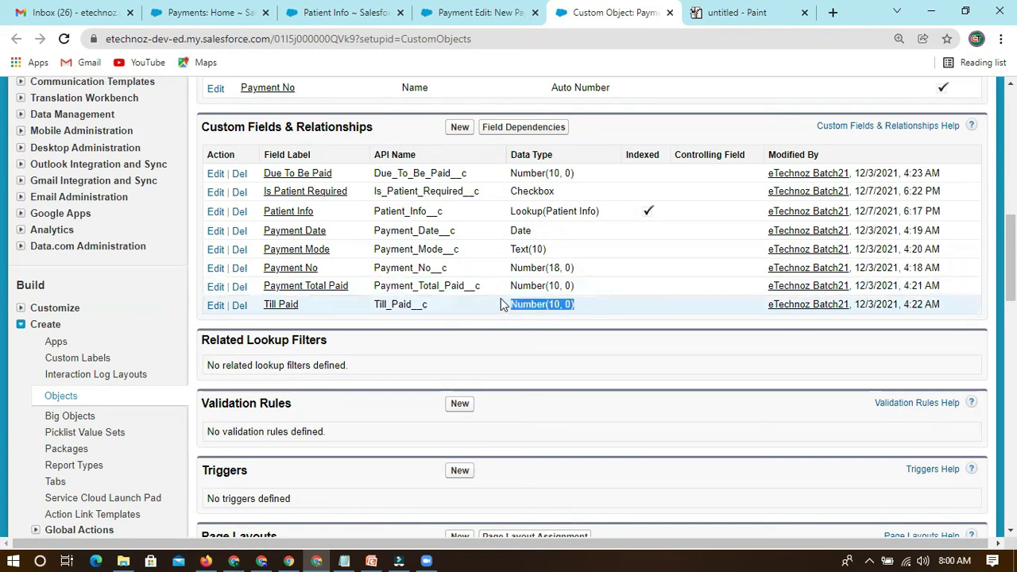
Return to the new Payment record and set Payment Total Paid to 1000
left_click(479, 13)
left_click(374, 365)
left_click(377, 363)
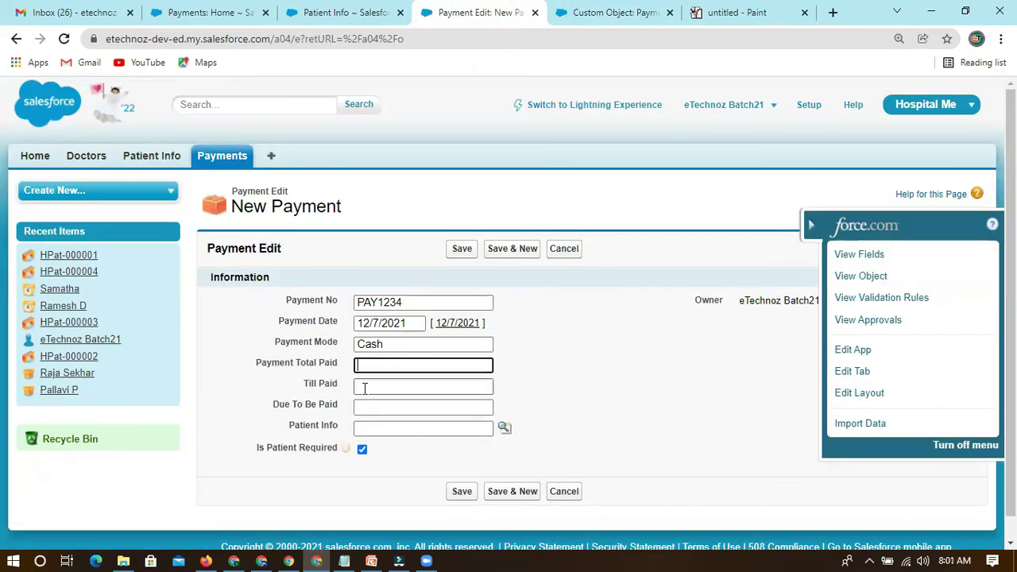
type("1000")
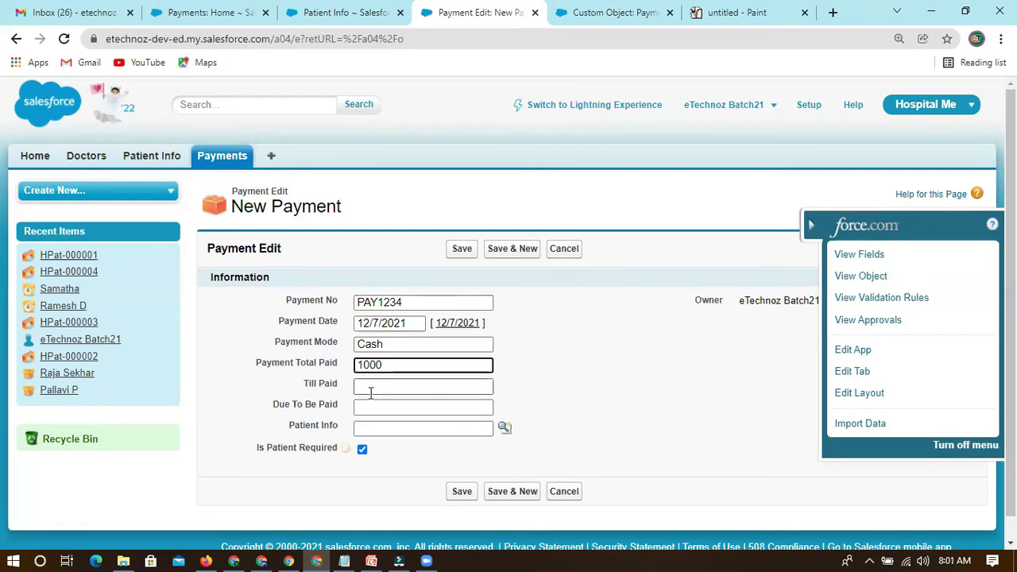
Enter 1000 for Till Paid and 0 for Due To Be Paid in the new payment
left_click(370, 389)
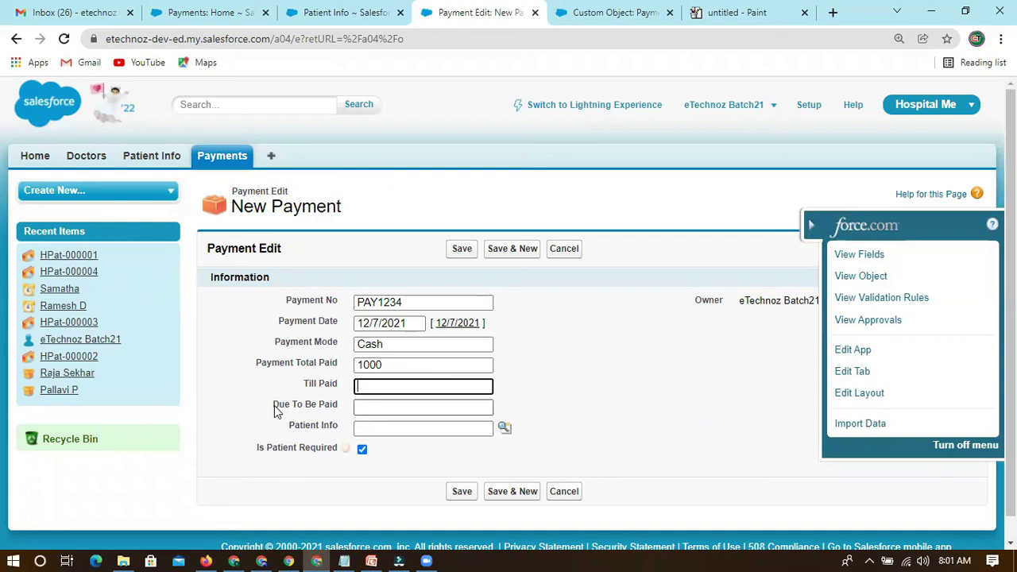
left_click_drag(275, 406, 341, 408)
left_click(316, 385)
left_click(292, 363)
left_click_drag(266, 363, 340, 364)
left_click(327, 386)
left_click(370, 384)
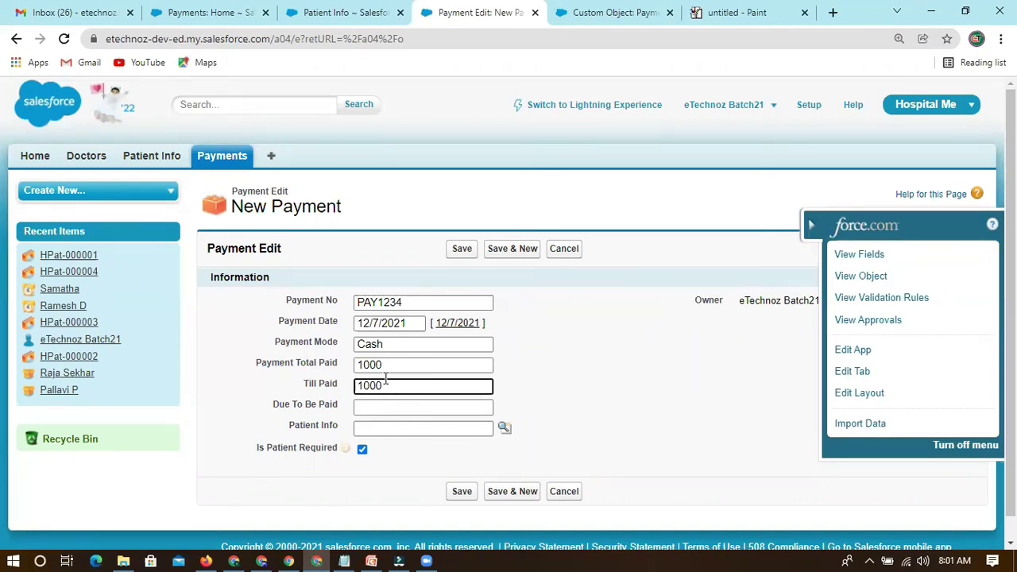
left_click(374, 407)
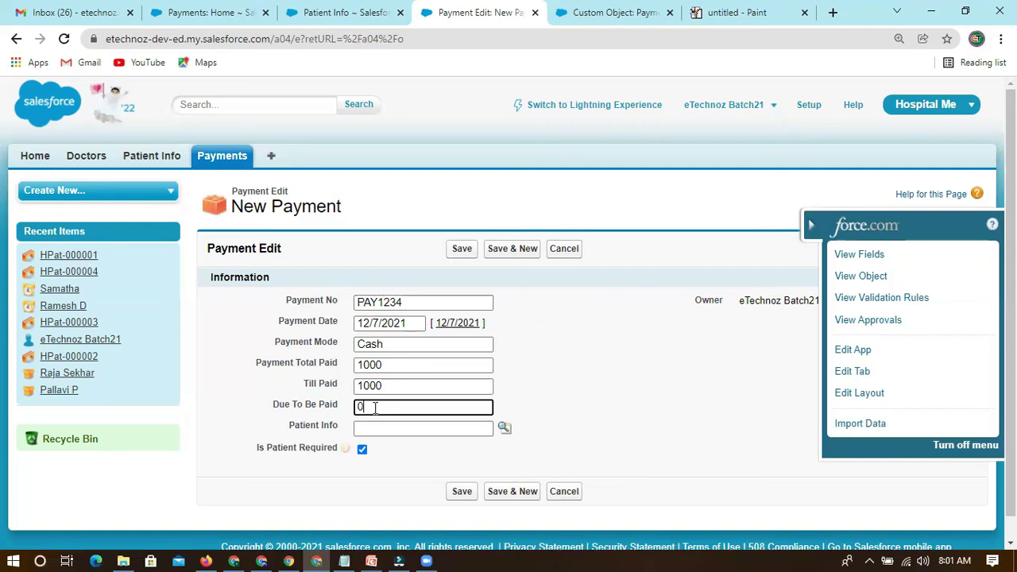
Compare the Due To Be Paid, Till Paid and Payment Total Paid fields in the new payment
left_click_drag(348, 406, 262, 413)
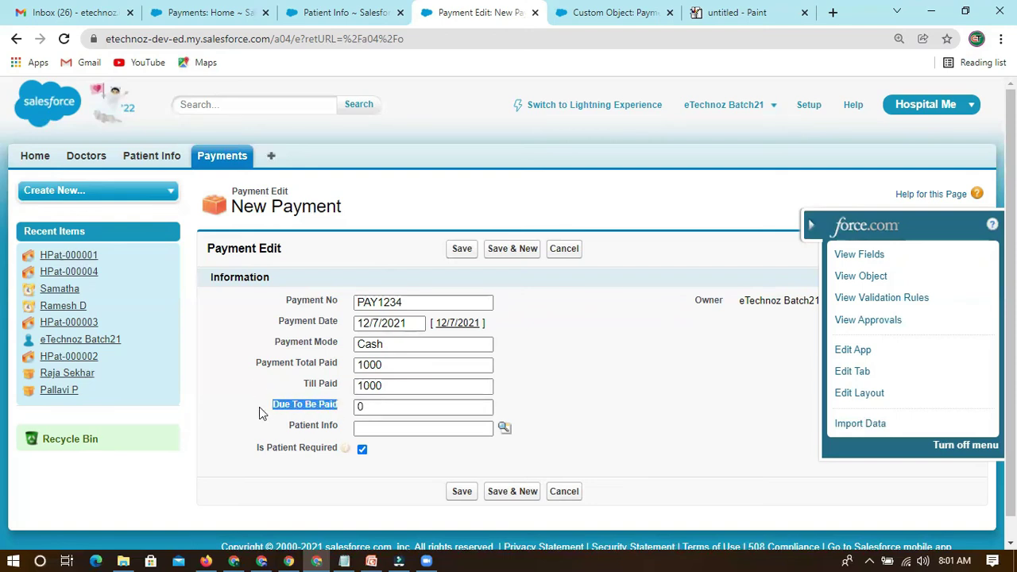
left_click(272, 407)
left_click_drag(345, 408, 260, 411)
left_click(380, 407)
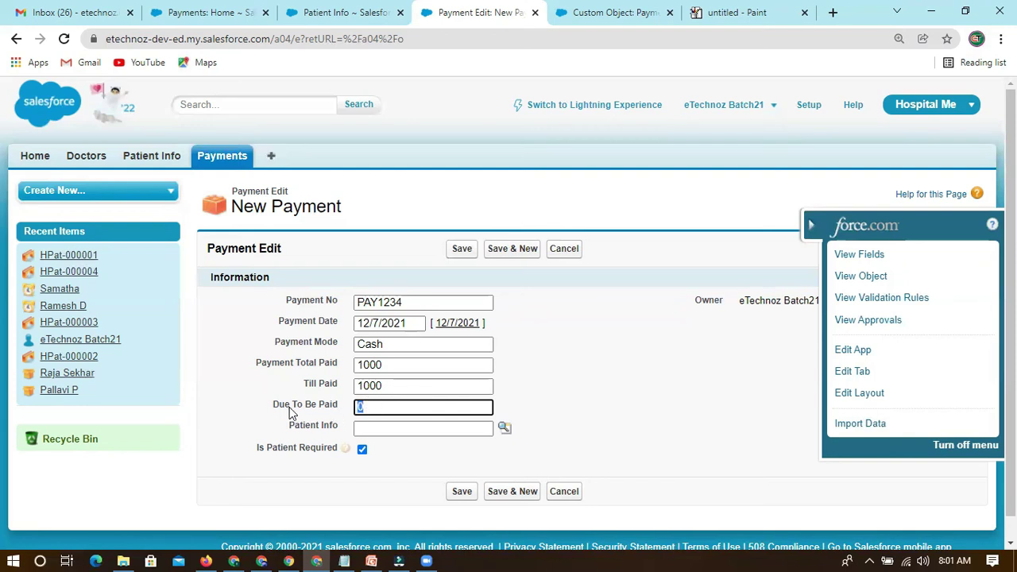
left_click_drag(277, 410, 347, 408)
left_click(347, 410)
left_click(390, 367)
left_click(390, 385)
left_click_drag(389, 365, 352, 374)
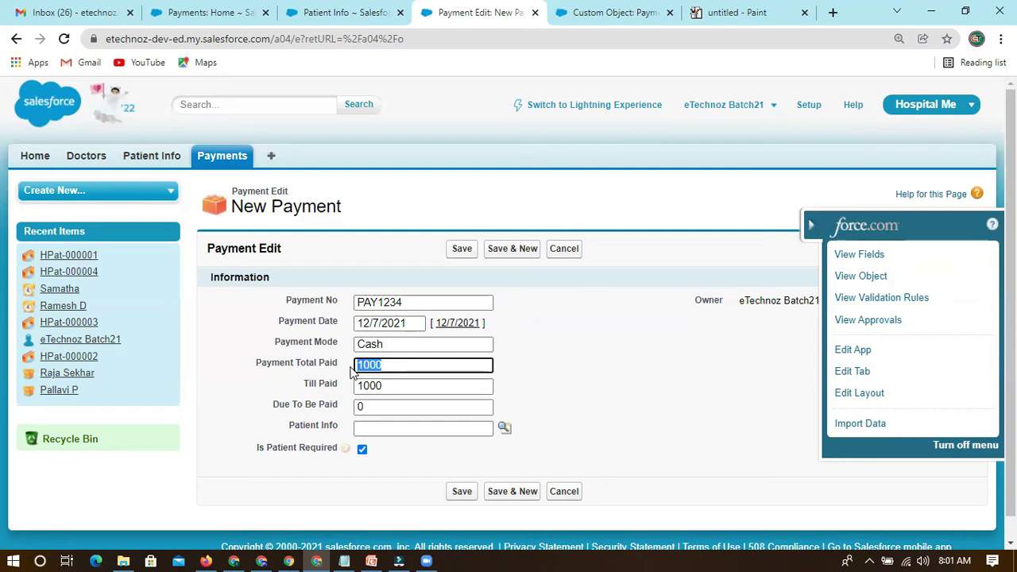
Change the new payment's Till Paid amount to 800
left_click(260, 365)
left_click_drag(304, 387, 338, 385)
left_click(321, 386)
left_click(396, 387)
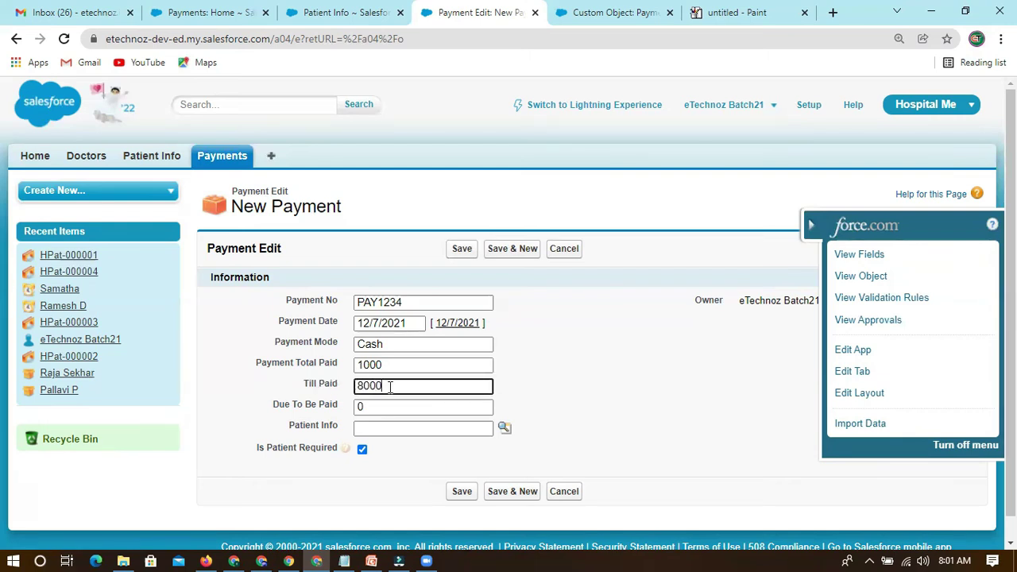
left_click(266, 365)
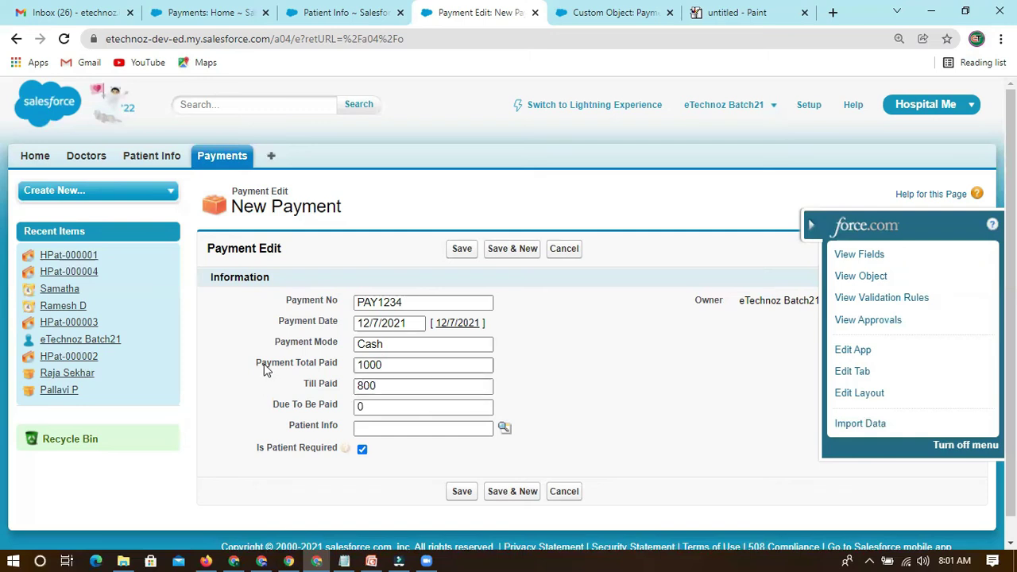
Review the meaning of the Payment Total Paid label against the Till Paid field
left_click_drag(255, 363, 333, 364)
left_click(385, 365)
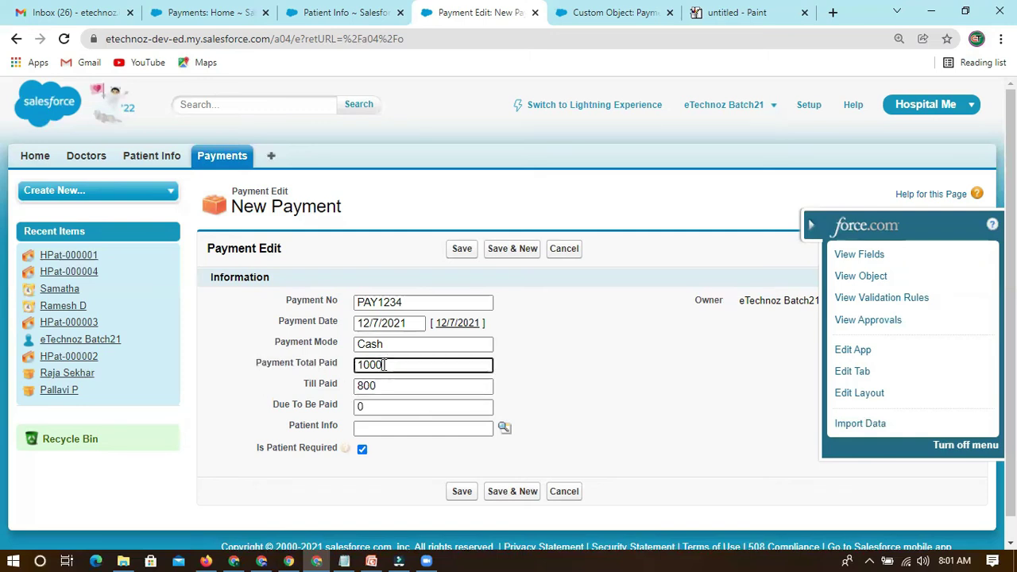
left_click(318, 385)
left_click(312, 369)
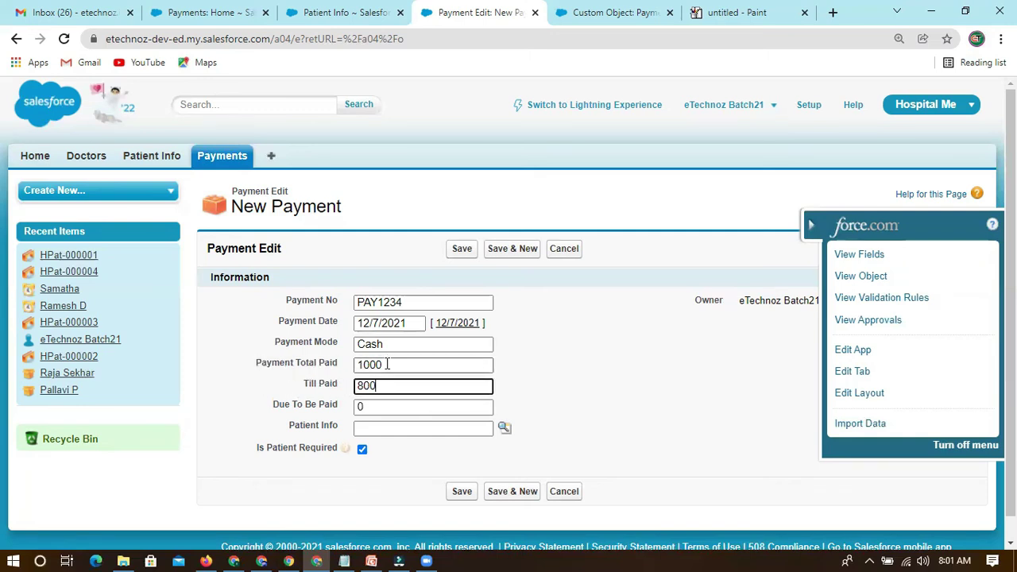
left_click_drag(256, 364, 336, 370)
left_click(288, 379)
left_click(310, 386)
left_click(298, 375)
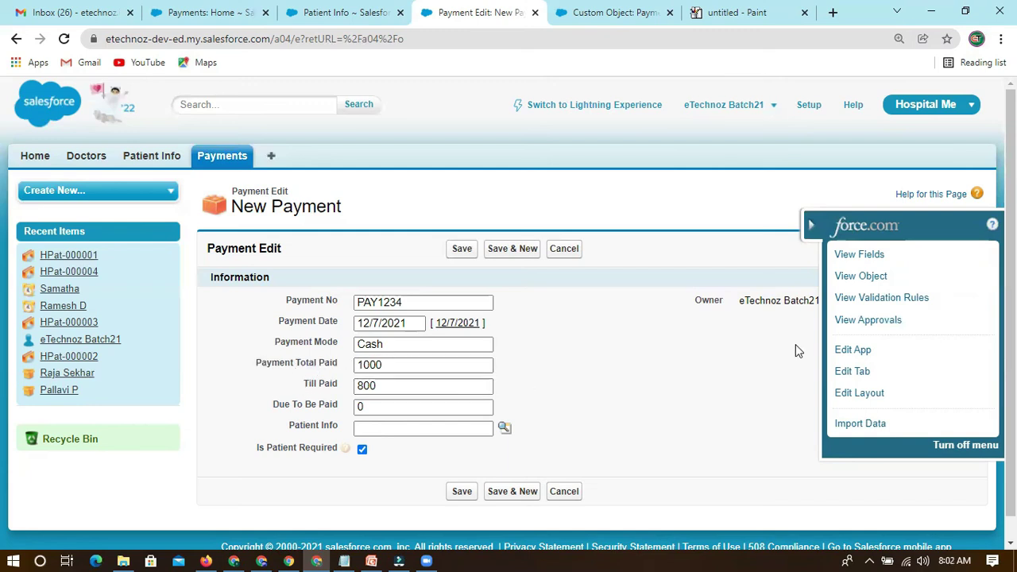
Edit the Payment object's Payment Total Paid custom field and change its label to Payment Total To Be Paid
left_click(628, 22)
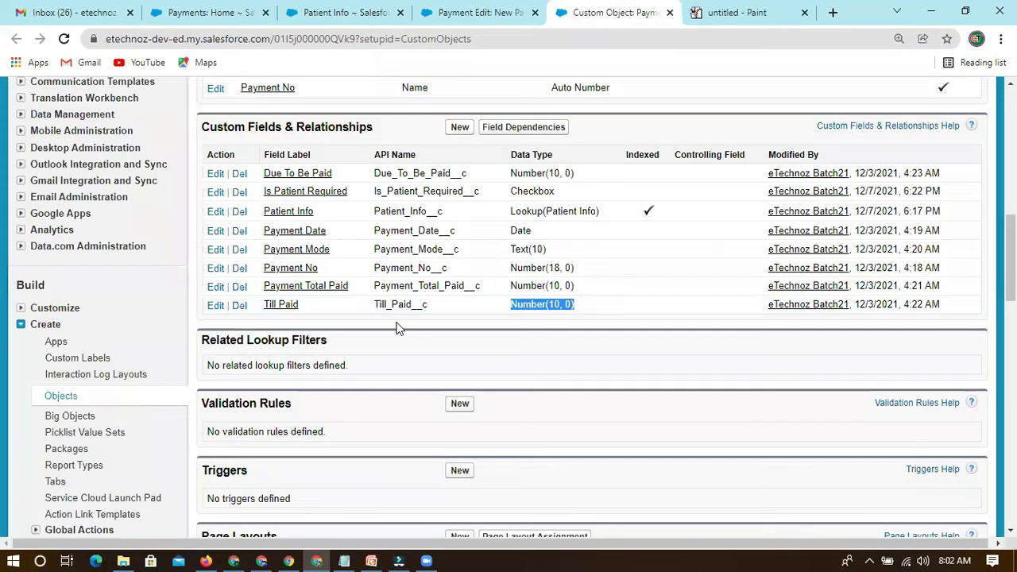
scroll(422, 310, "up", 1)
left_click(422, 309)
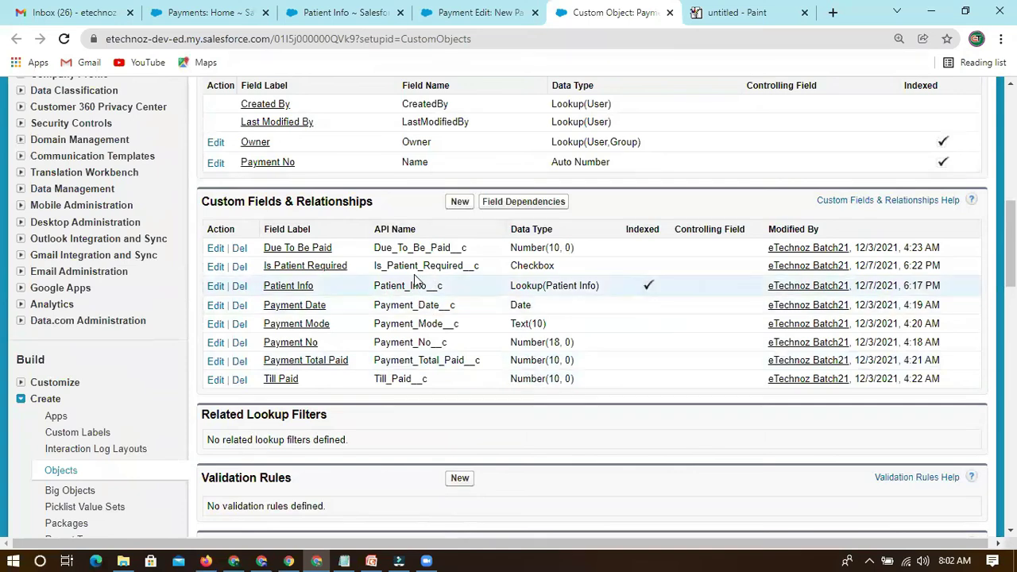
left_click_drag(467, 248, 374, 248)
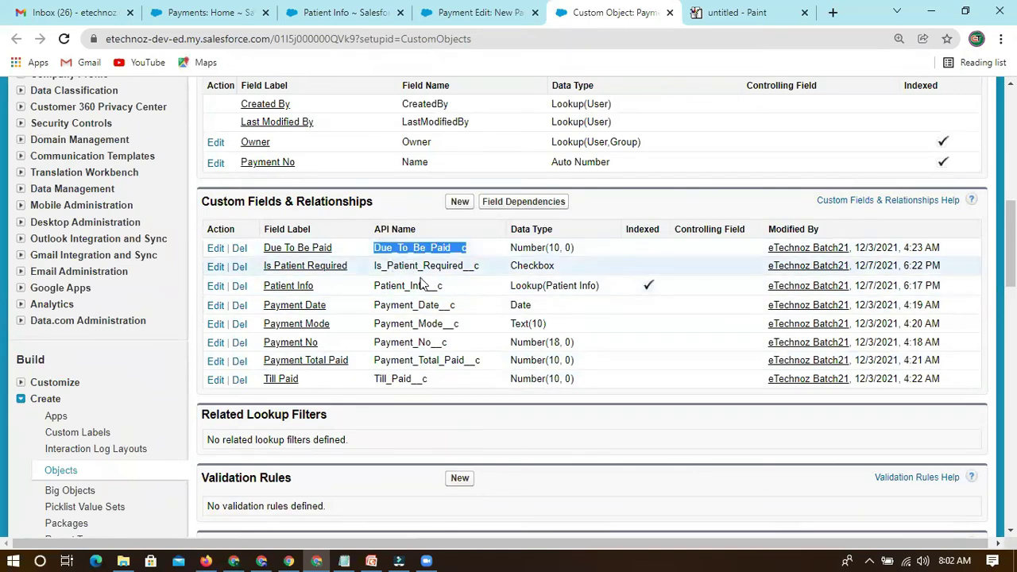
left_click_drag(404, 361, 467, 360)
left_click(479, 359)
left_click(216, 361)
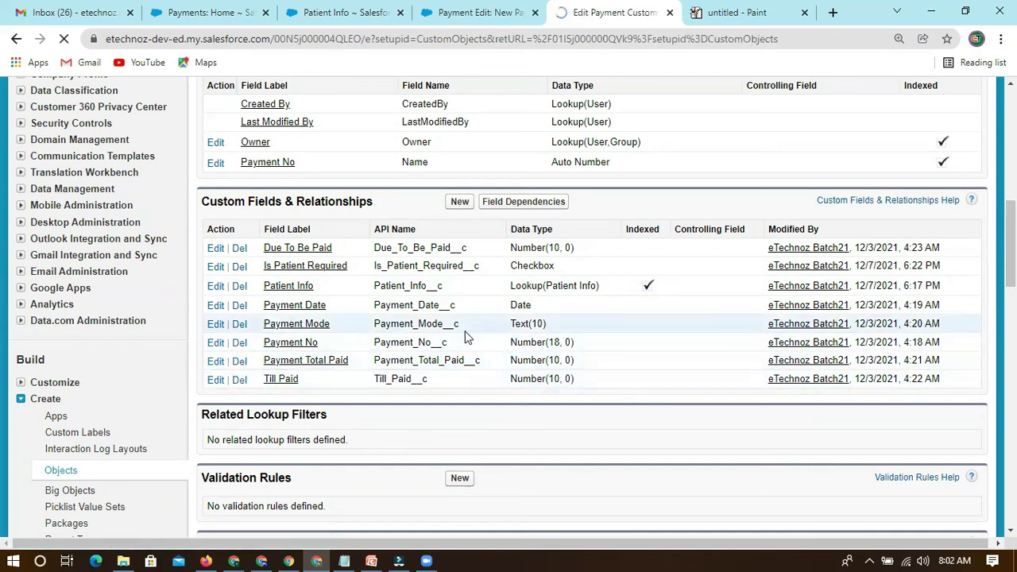
scroll(481, 336, "down", 2)
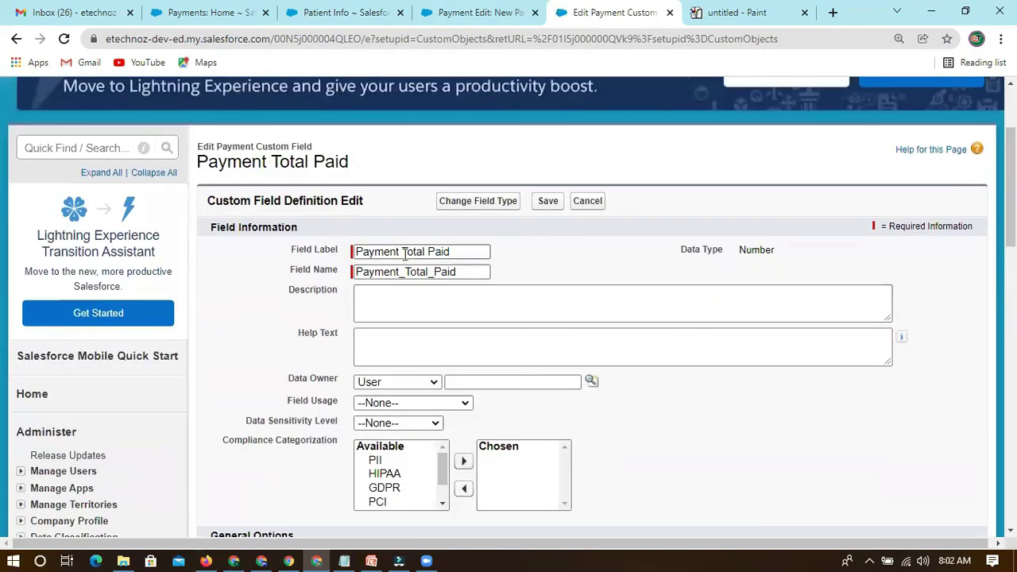
left_click(427, 252)
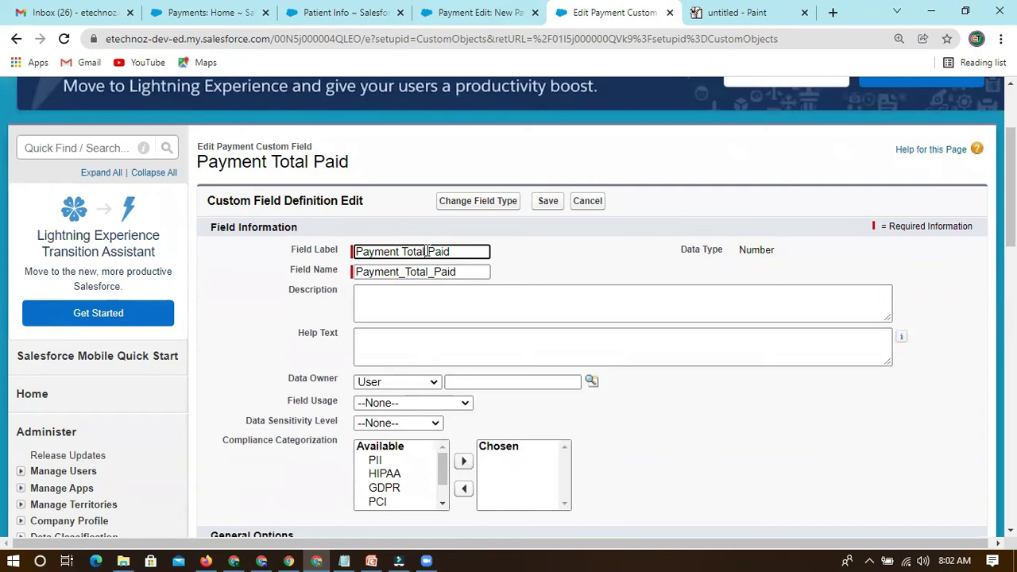
type("To Be")
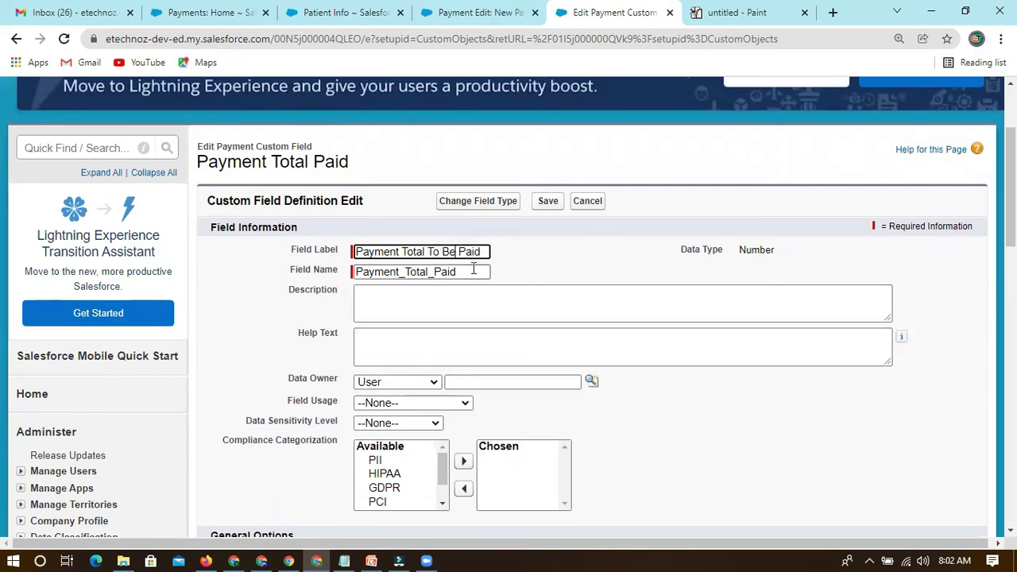
Clear the custom field's Field Name, accept the integration warning and fill it with a copy of the new label text
left_click(319, 274)
left_click(639, 138)
left_click(319, 272)
key("BackSpace")
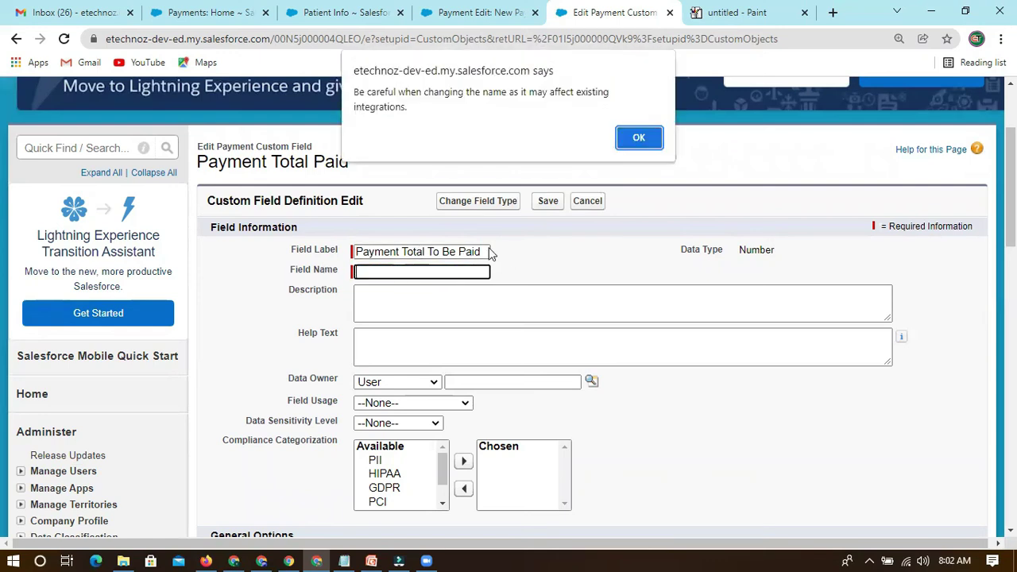
left_click(621, 143)
left_click(477, 272)
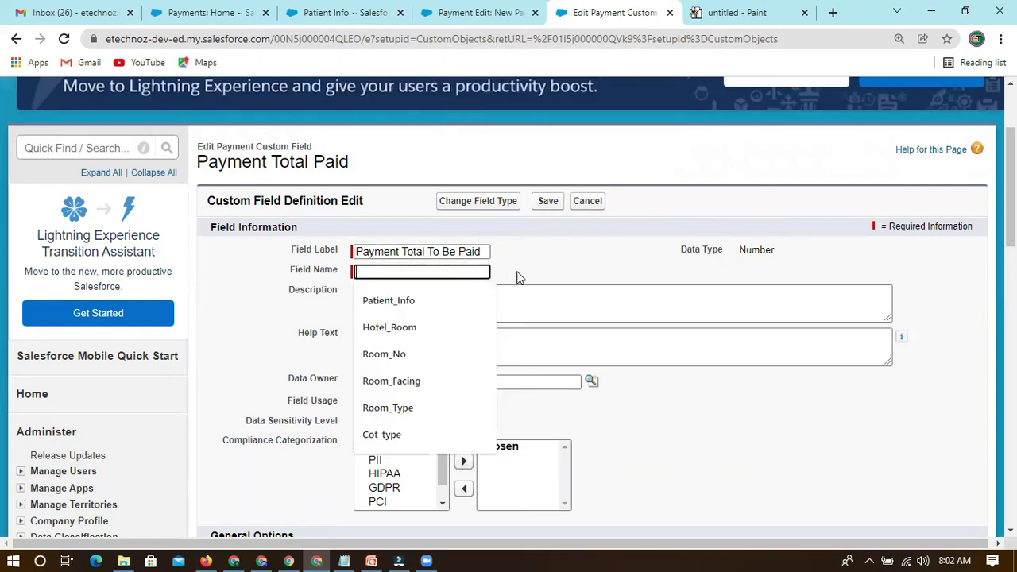
left_click_drag(487, 251, 356, 260)
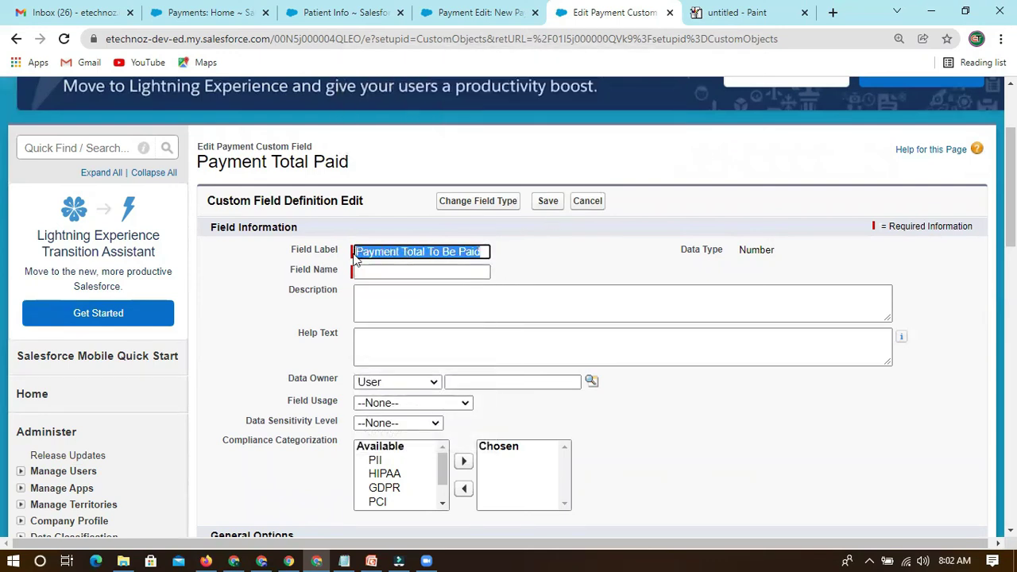
key("ctrl+c")
left_click(377, 271)
key("ctrl+v")
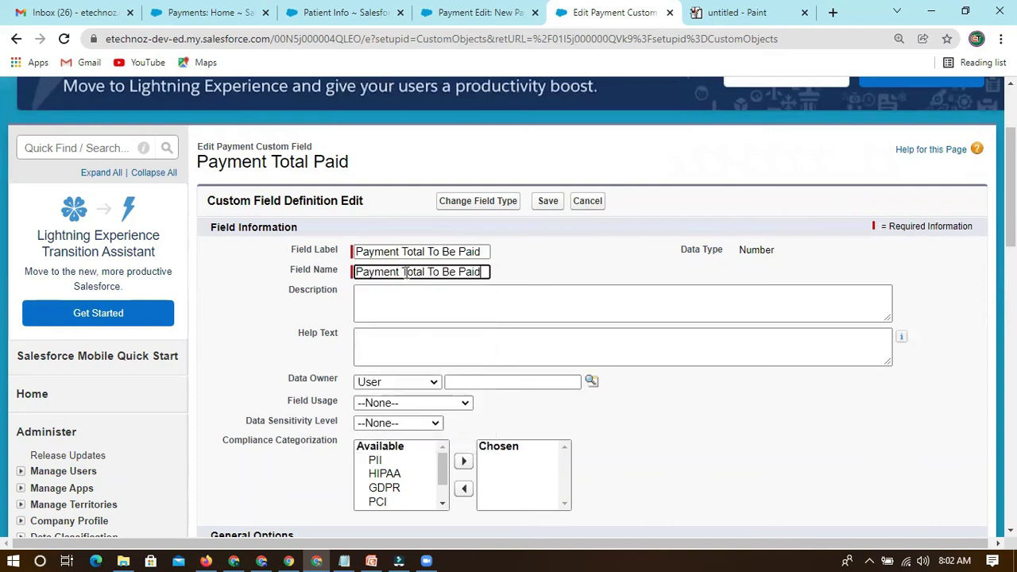
Replace the spaces in the Field Name with underscores to make it Payment_Total_To_Be_Paid, accepting the name-change warning
key("BackSpace")
type("_")
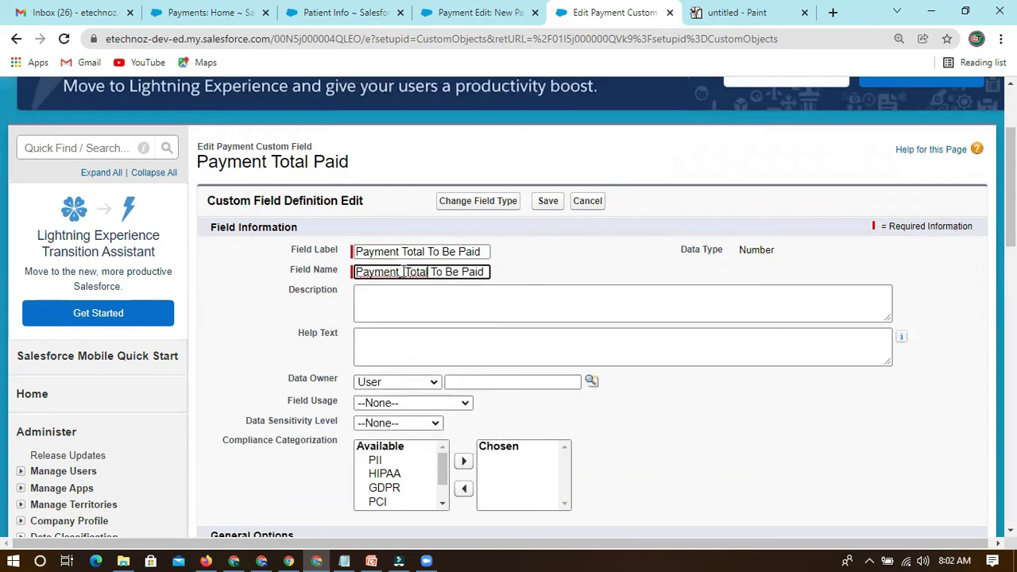
type("_")
key("Right")
key("Right")
key("Right")
key("Right")
key("BackSpace")
type("_")
key("BackSpace")
type("_")
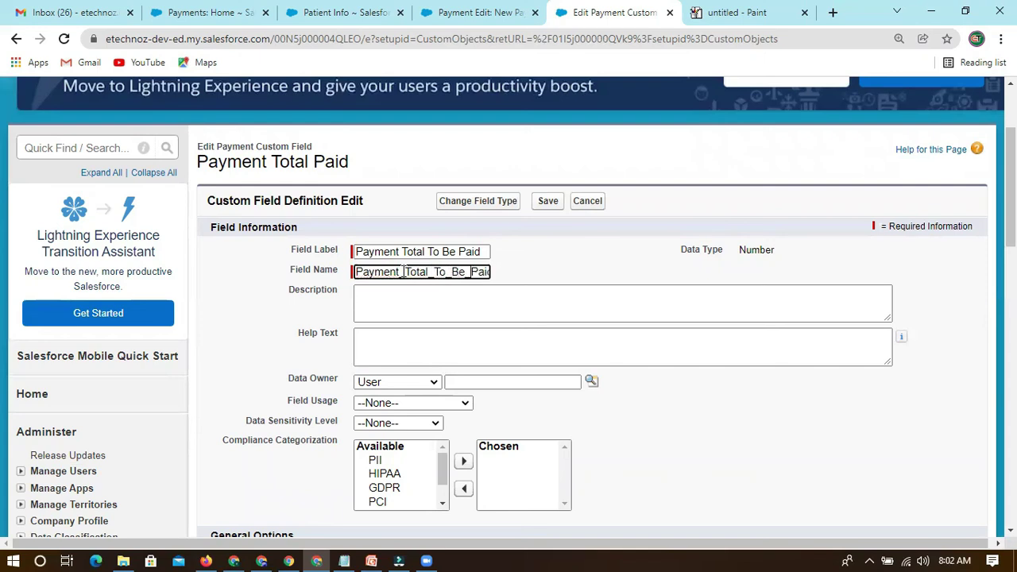
left_click(554, 282)
left_click(640, 136)
left_click(358, 297)
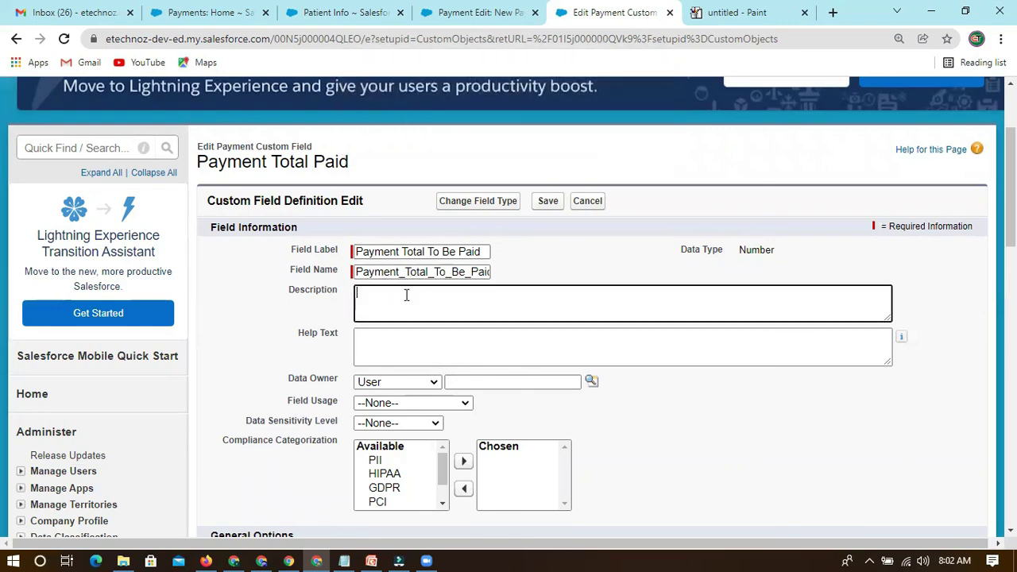
Save the renamed custom field definition and return to the Payment object's field lists
scroll(406, 295, "down", 5)
double_click(361, 362)
scroll(345, 269, "up", 5)
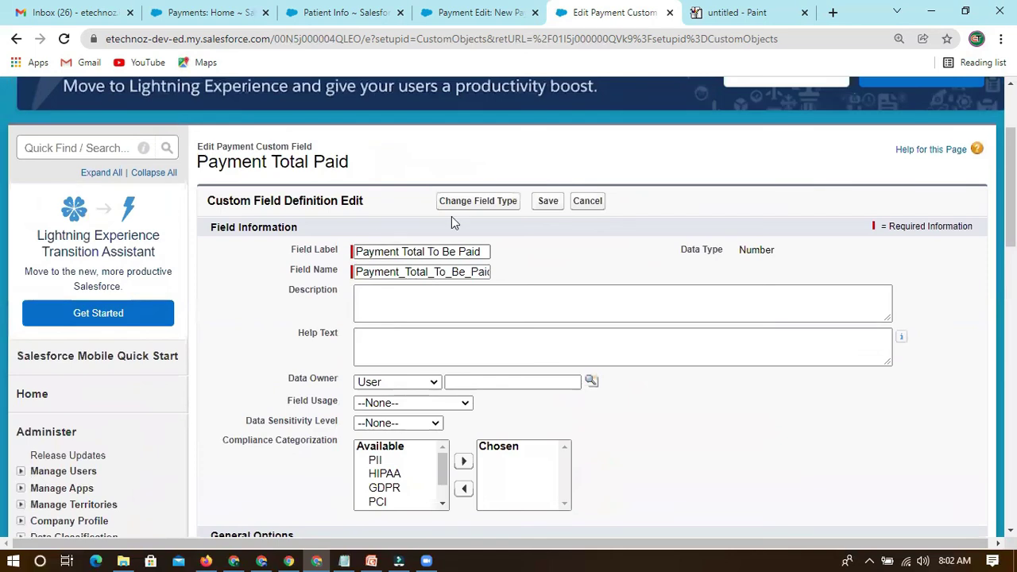
left_click_drag(782, 254, 719, 253)
left_click(563, 262)
left_click(549, 203)
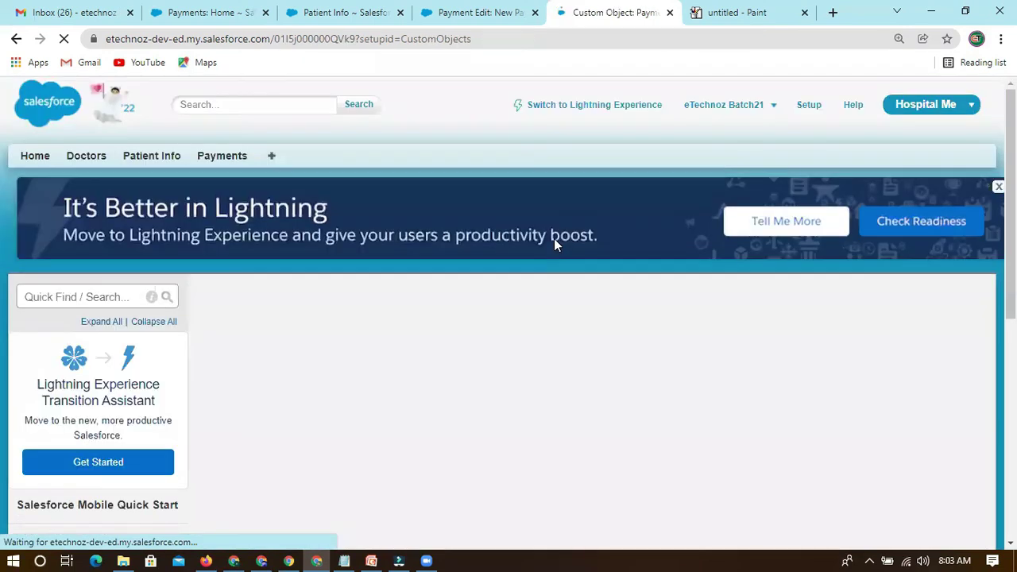
scroll(476, 413, "down", 2)
scroll(463, 385, "down", 2)
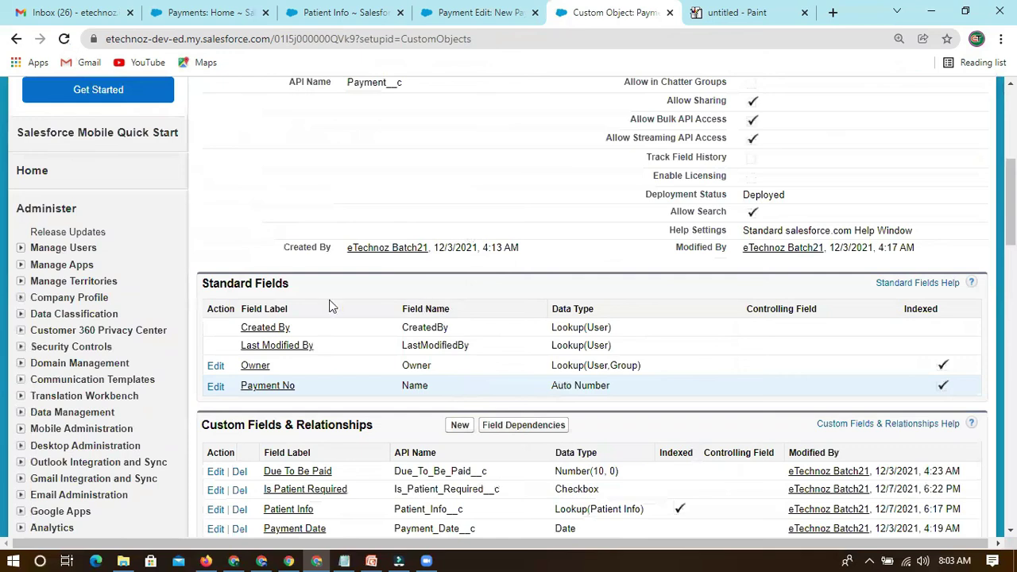
In the New Payment form, set Payment Date to 12/7/2021, Payment Mode to Cash and Payment Total To Be Paid to 1500
key("ctrl+shift+Tab")
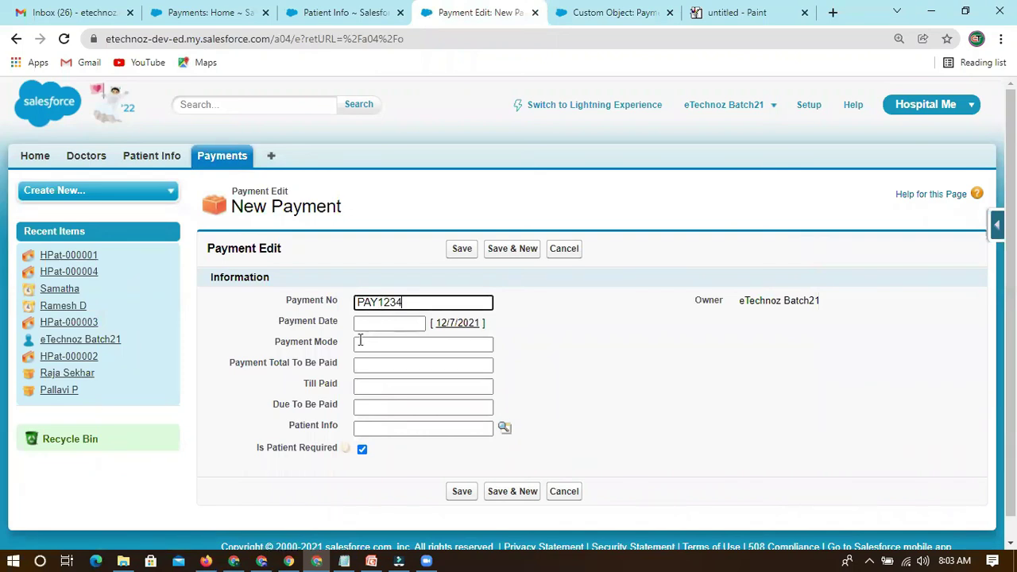
left_click(357, 323)
left_click(448, 324)
left_click(382, 344)
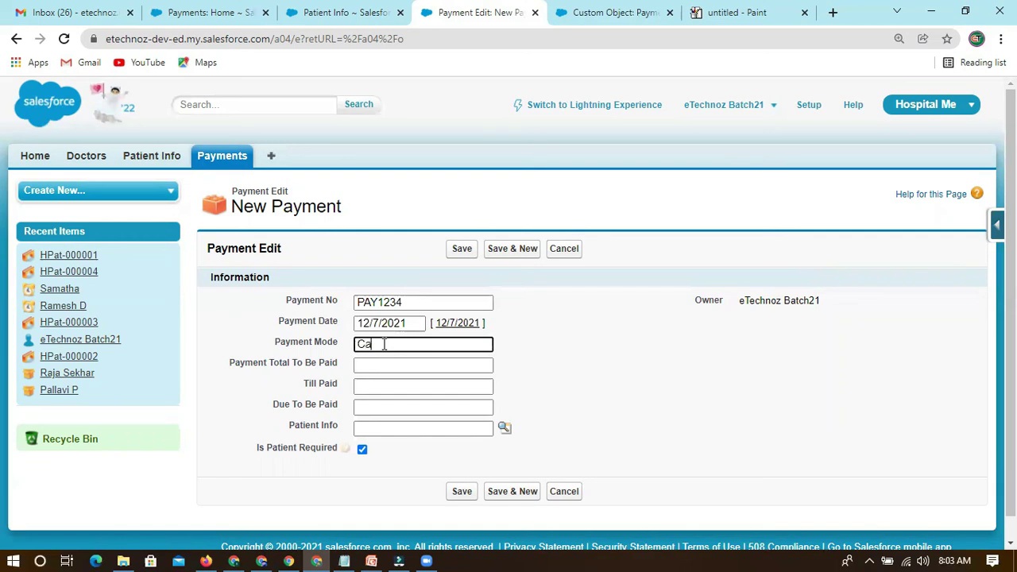
left_click(375, 365)
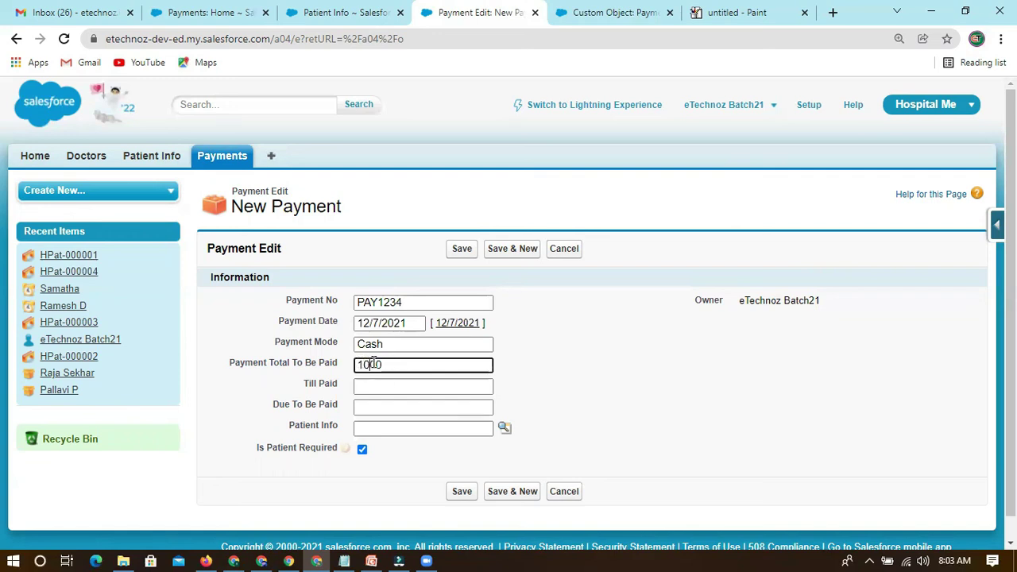
Set the new payment's Till Paid to 1000 and Due To Be Paid to 500
left_click(373, 387)
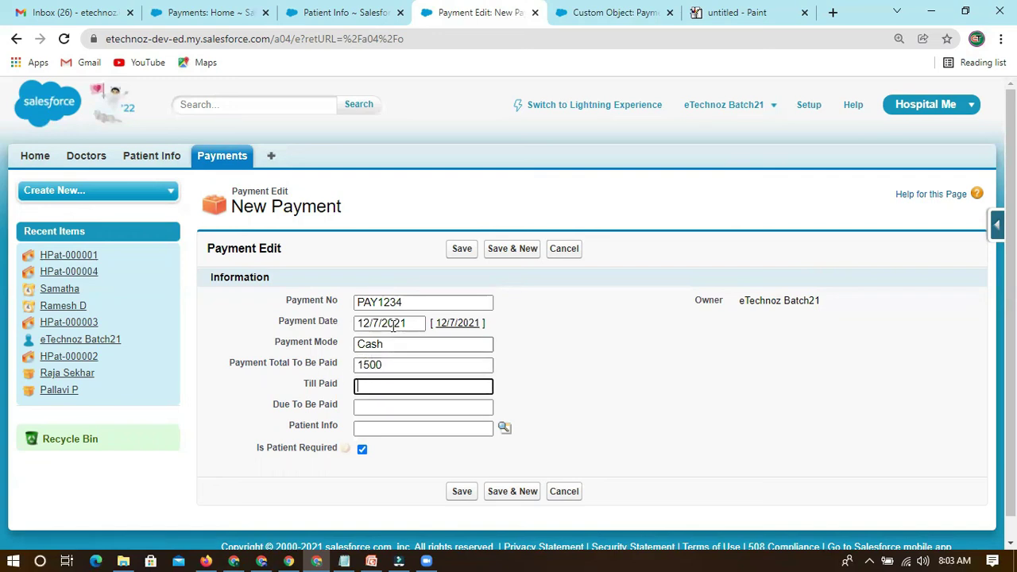
left_click_drag(390, 365, 256, 381)
left_click(255, 381)
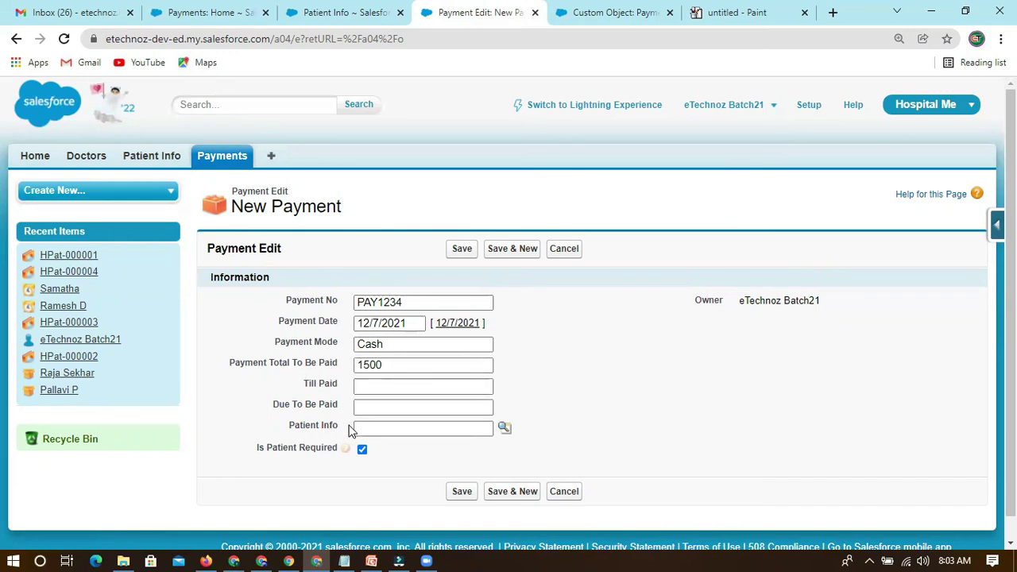
left_click_drag(289, 426, 343, 425)
left_click(302, 428)
left_click(385, 370)
left_click(372, 387)
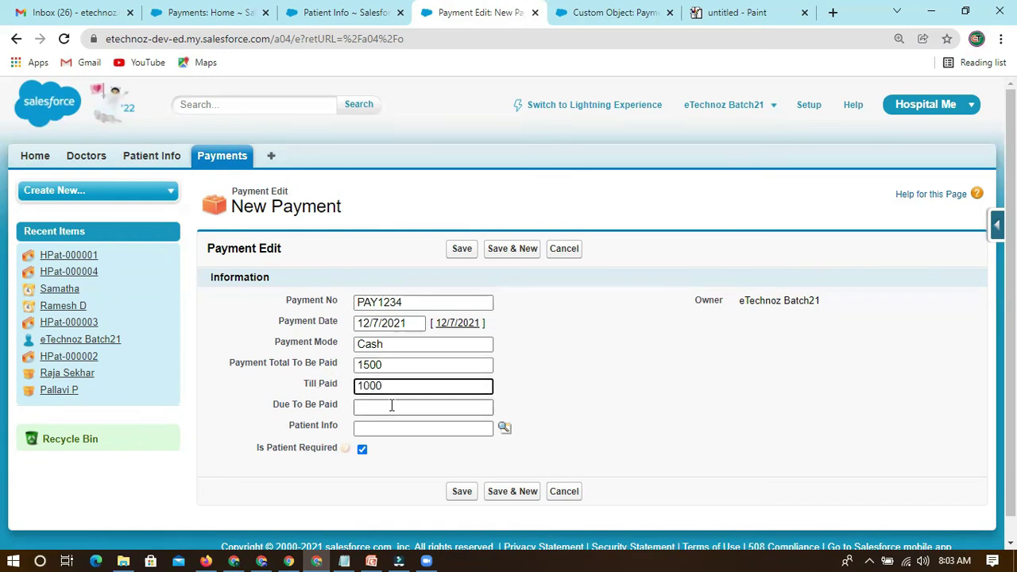
left_click(391, 407)
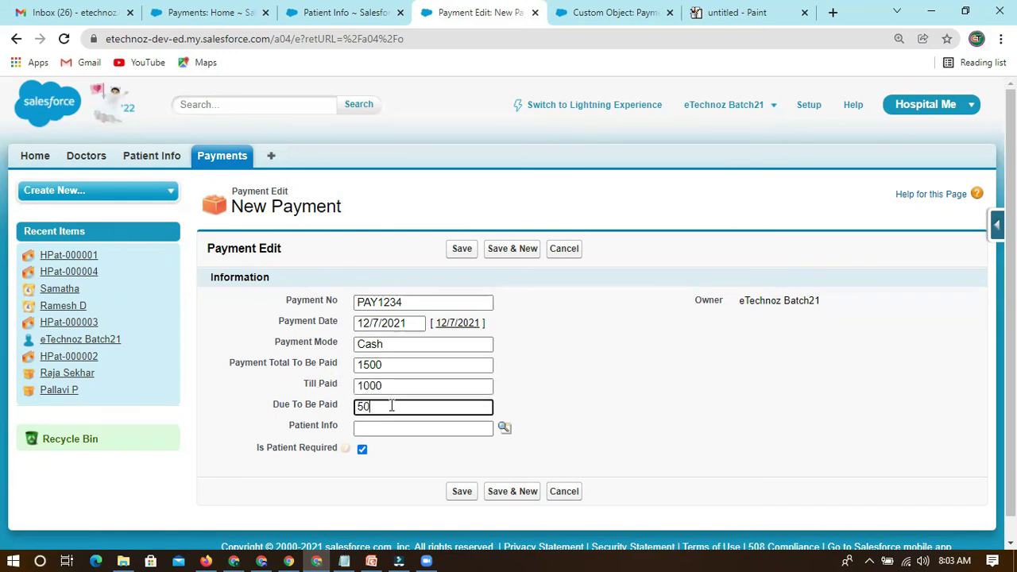
Review how the total, till-paid and due amounts of the payment relate to each other
left_click_drag(388, 407, 354, 406)
left_click(380, 406)
left_click(547, 381)
left_click_drag(386, 366, 343, 367)
left_click_drag(396, 386, 352, 387)
left_click_drag(402, 411, 344, 404)
left_click(294, 414)
left_click_drag(266, 405, 362, 422)
left_click(292, 417)
Link the payment to the first recently viewed patient record through the Patient Info lookup
left_click(408, 428)
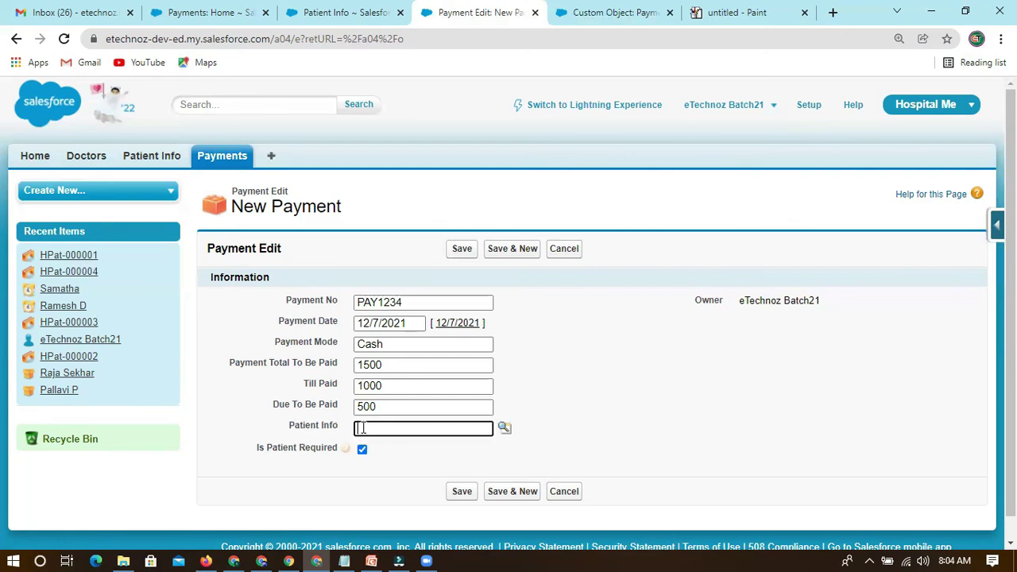
left_click(504, 427)
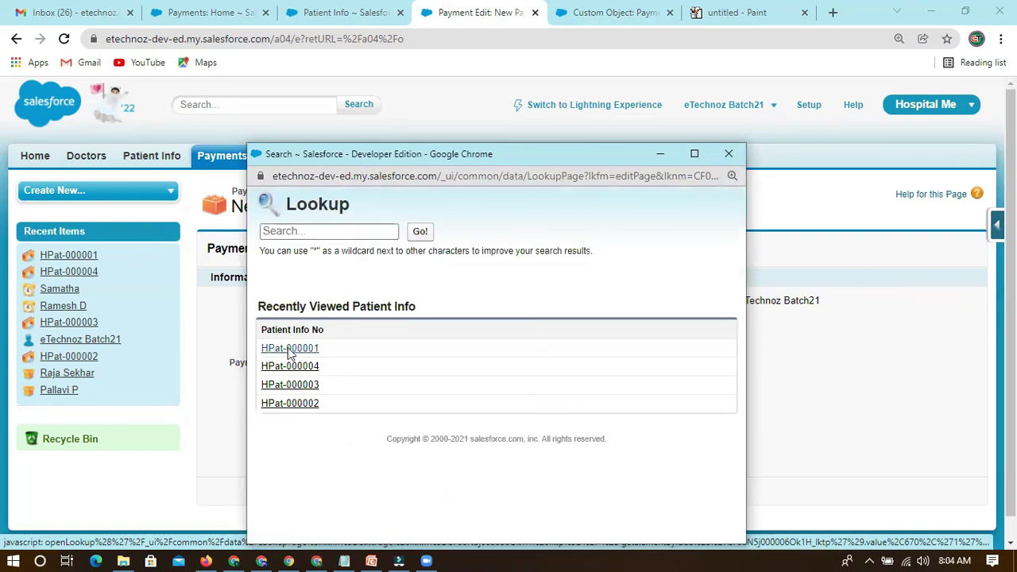
left_click(290, 350)
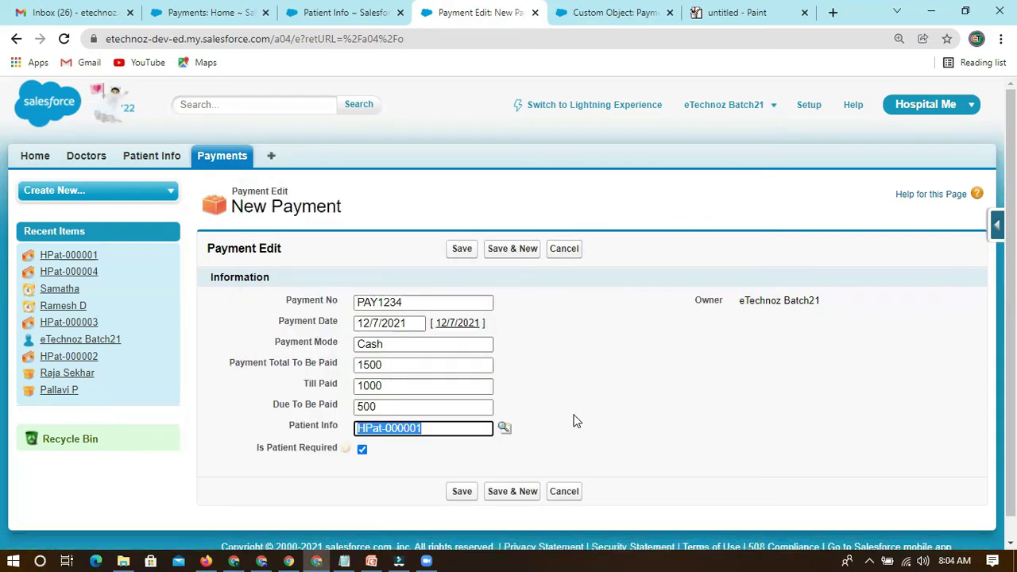
Review the Patient Info and Is Patient Required fields, including the latter's help text
left_click_drag(291, 425, 340, 425)
left_click(305, 427)
left_click(256, 424)
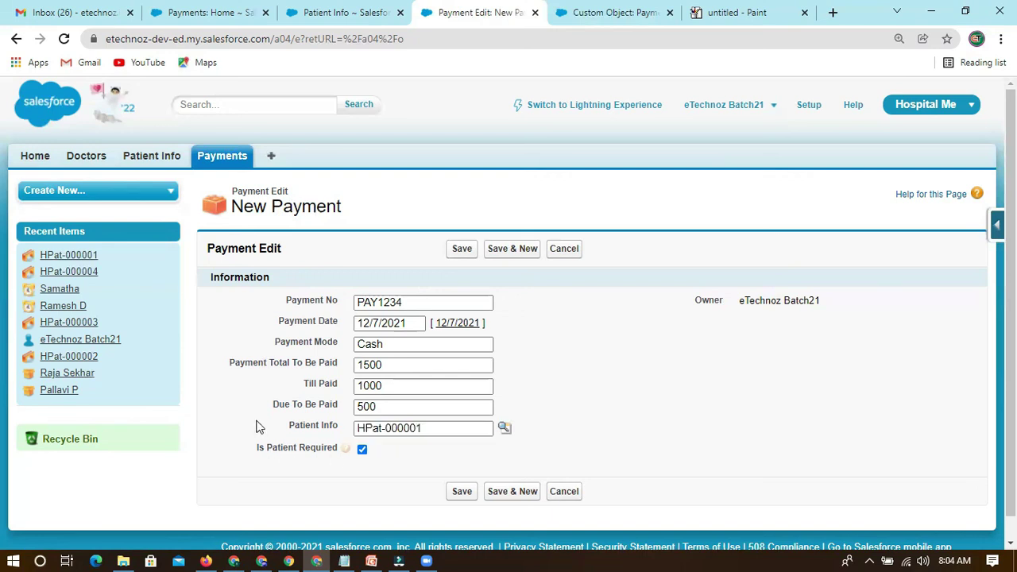
left_click_drag(256, 452, 338, 455)
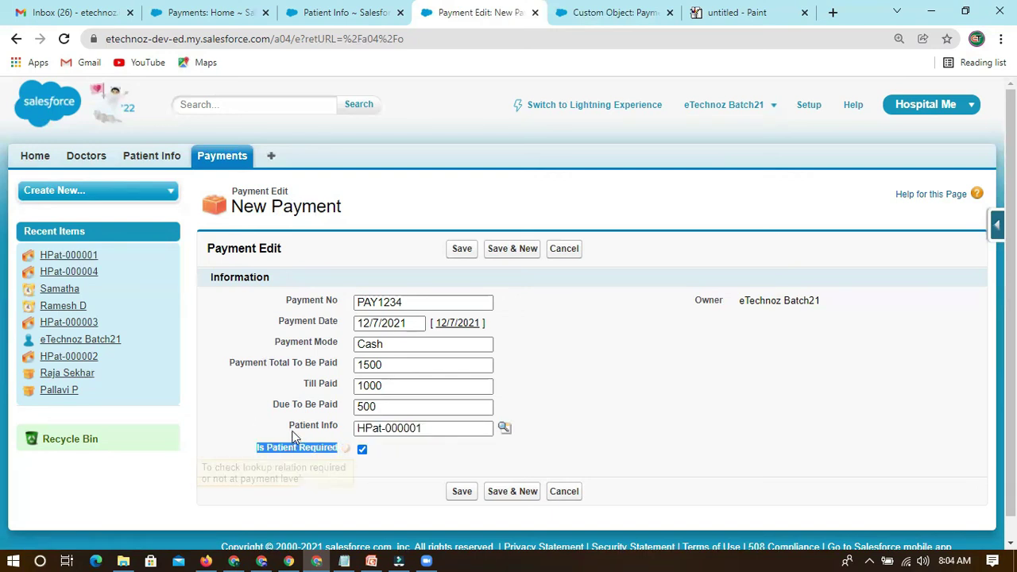
left_click_drag(289, 425, 340, 429)
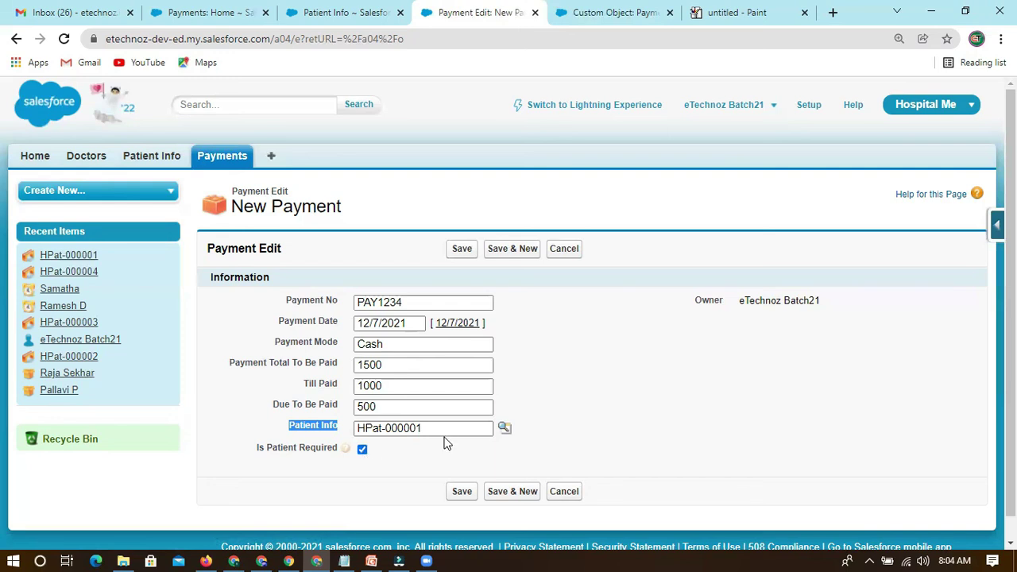
mouse_move(347, 450)
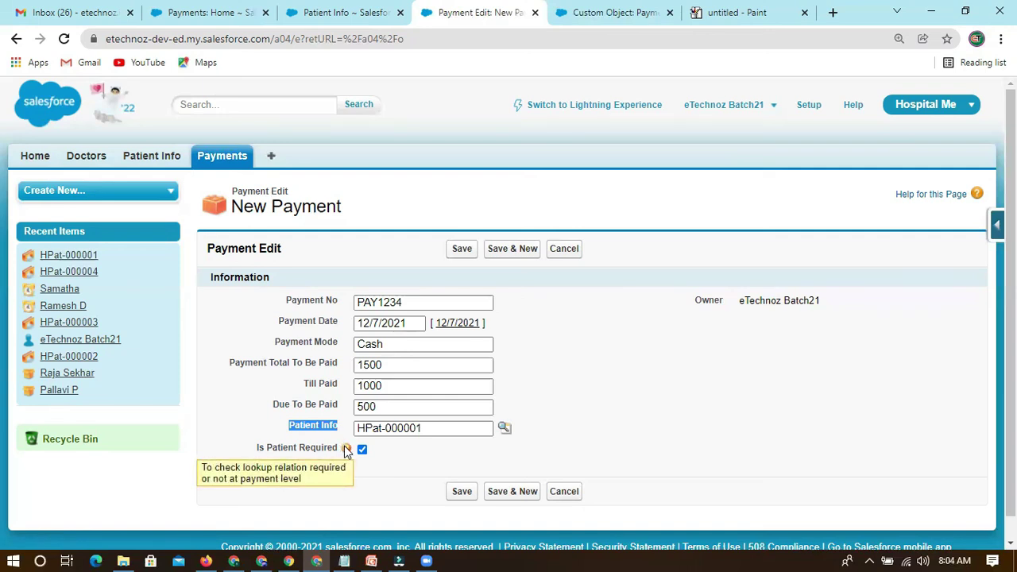
left_click(553, 307)
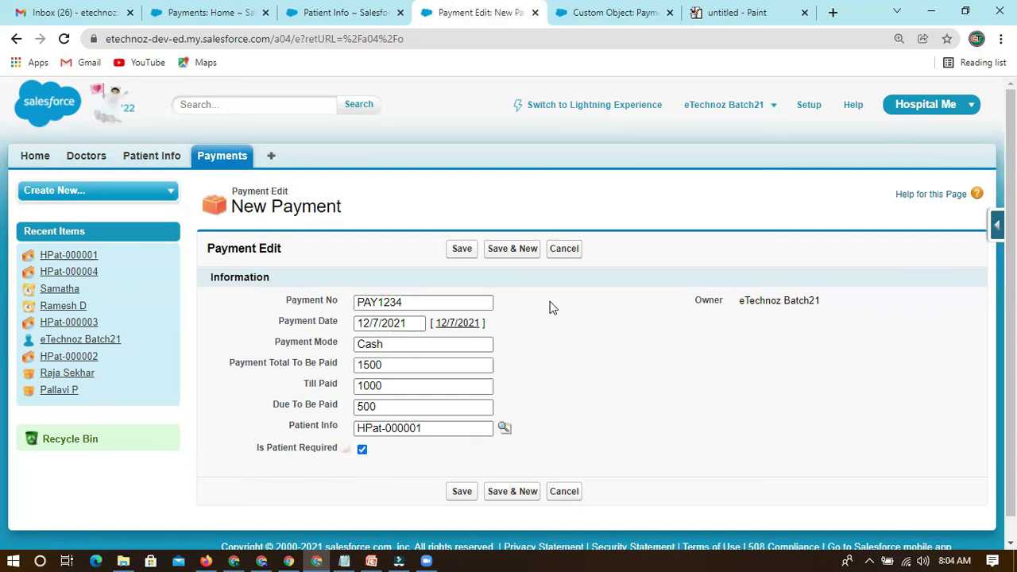
Try to save the new payment record and examine its Payment No entry
left_click(462, 249)
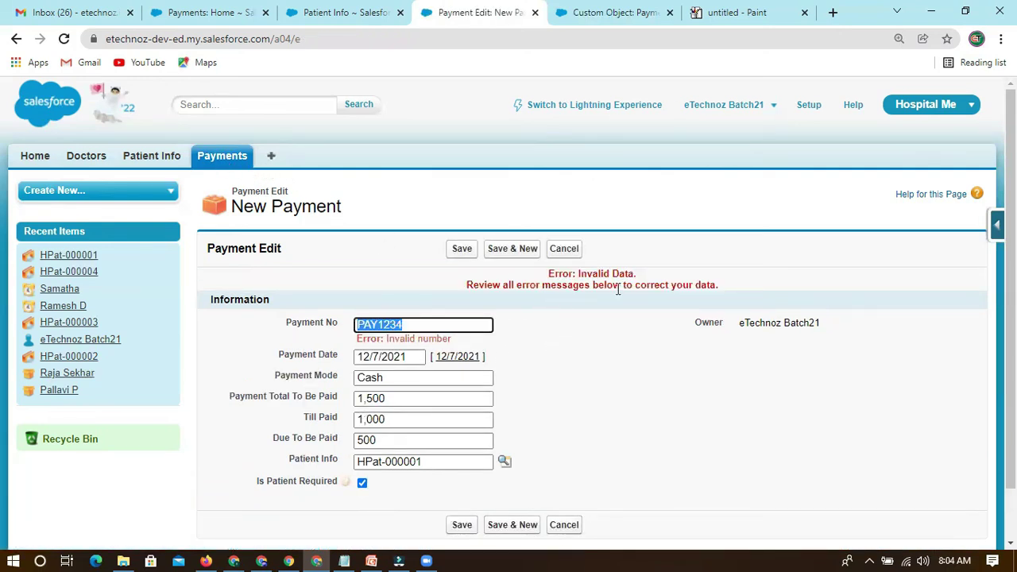
left_click(379, 324)
left_click_drag(379, 324, 331, 326)
left_click(385, 299)
left_click(602, 14)
left_click(451, 14)
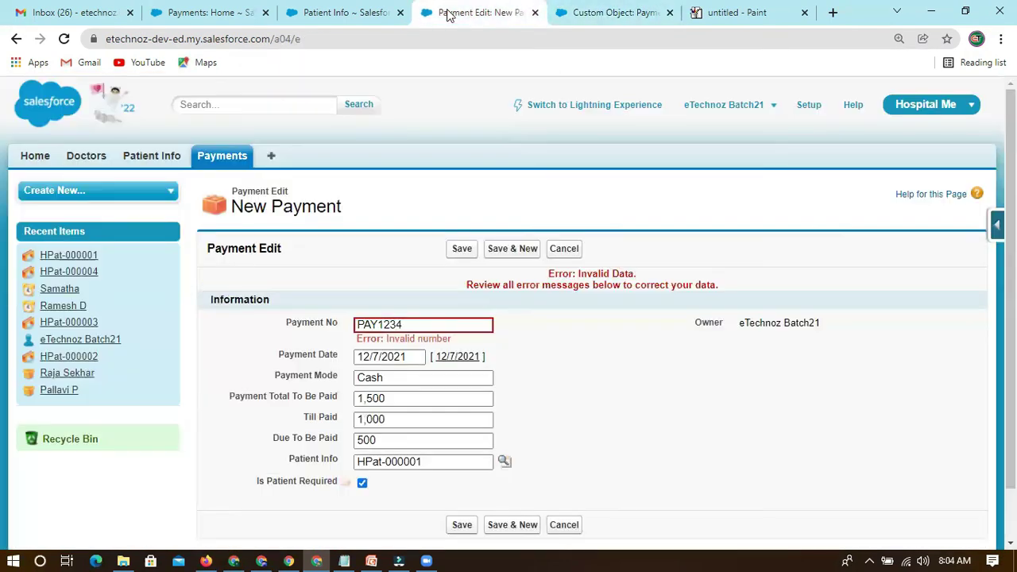
Check the API name and data type of the custom Payment No field on the Payment object
left_click(588, 12)
scroll(465, 357, "down", 5)
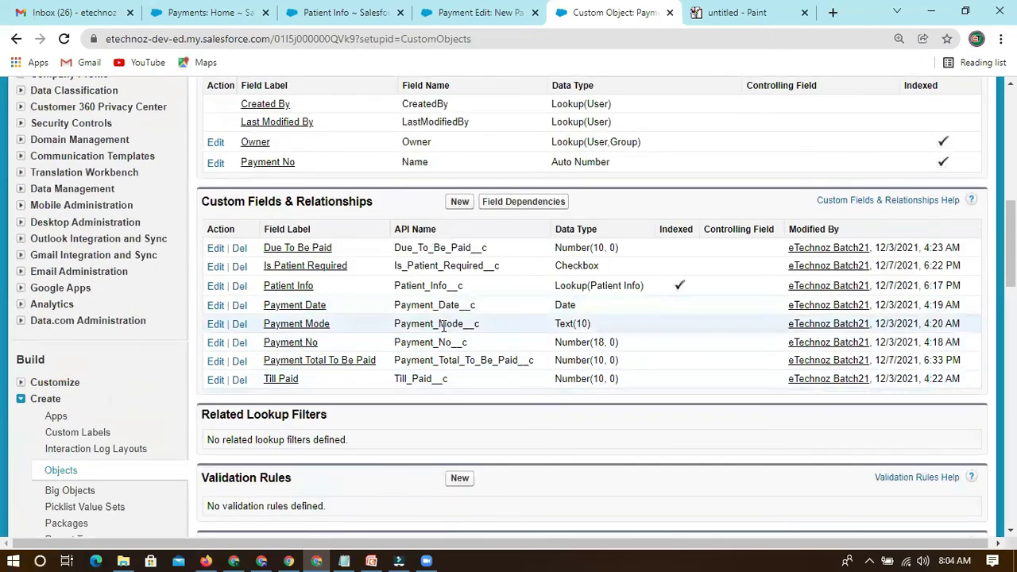
left_click_drag(482, 348, 397, 346)
left_click_drag(614, 343, 395, 339)
left_click(459, 342)
left_click_drag(490, 345, 393, 339)
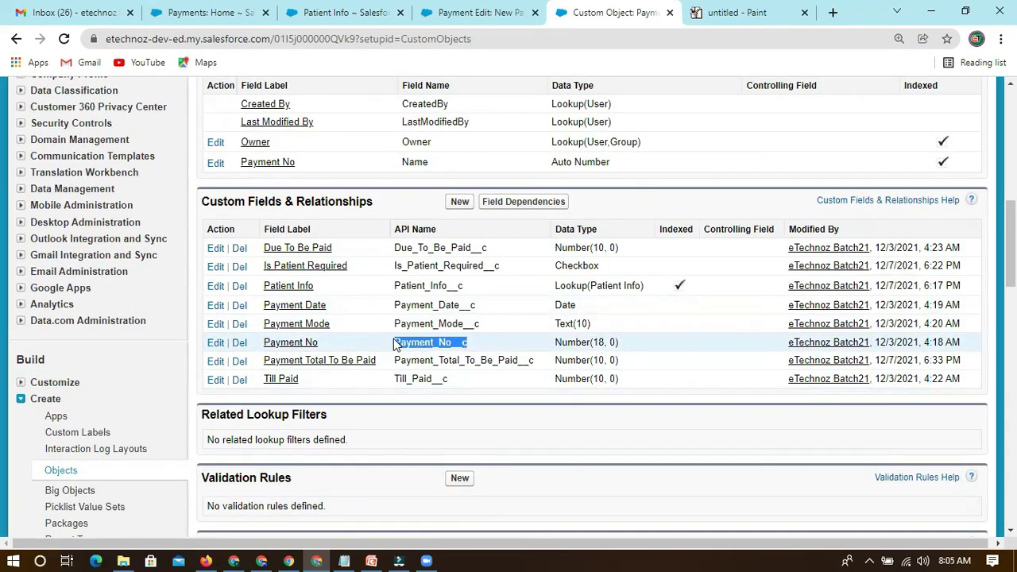
Edit the Payment object's custom Payment No field, change its data type to Text and continue to the field details
left_click(215, 342)
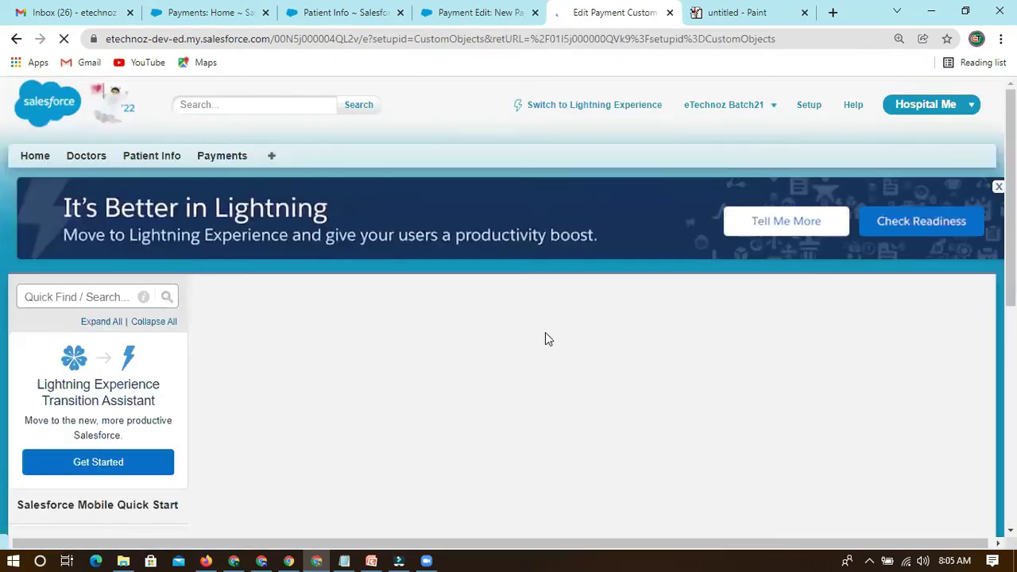
scroll(460, 324, "down", 4)
scroll(368, 185, "up", 1)
scroll(457, 304, "down", 1)
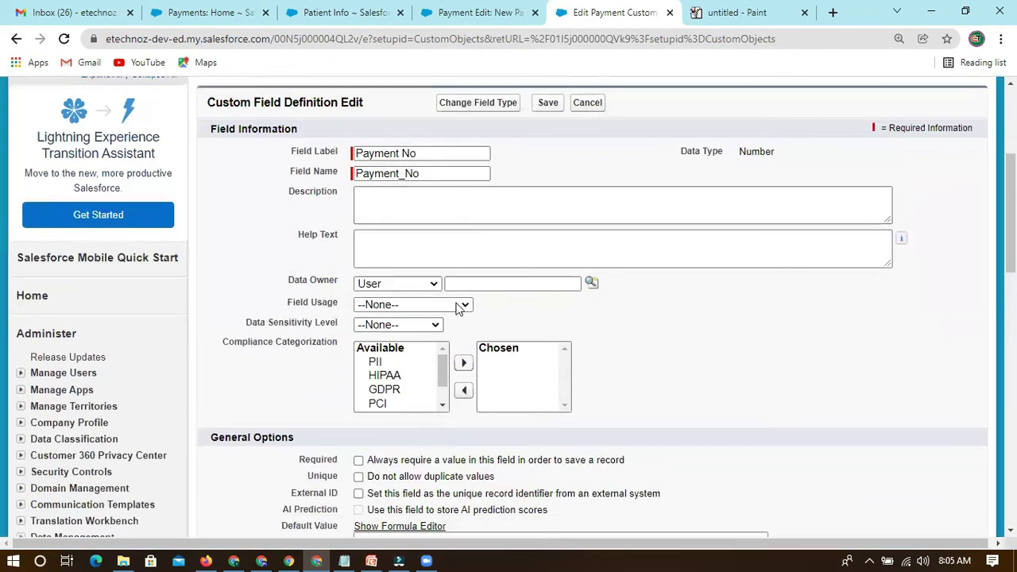
scroll(476, 336, "down", 4)
scroll(448, 334, "up", 6)
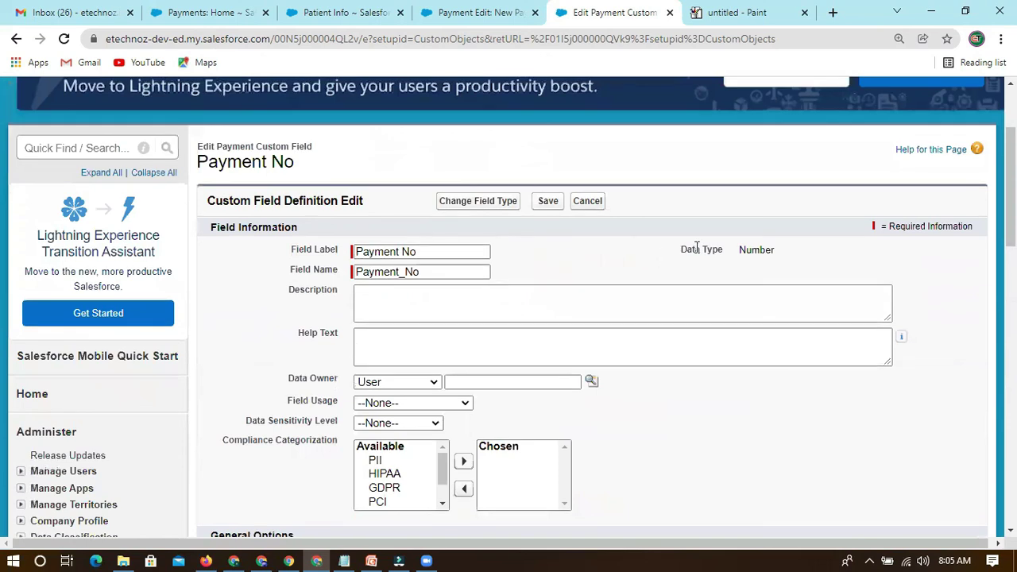
left_click(475, 208)
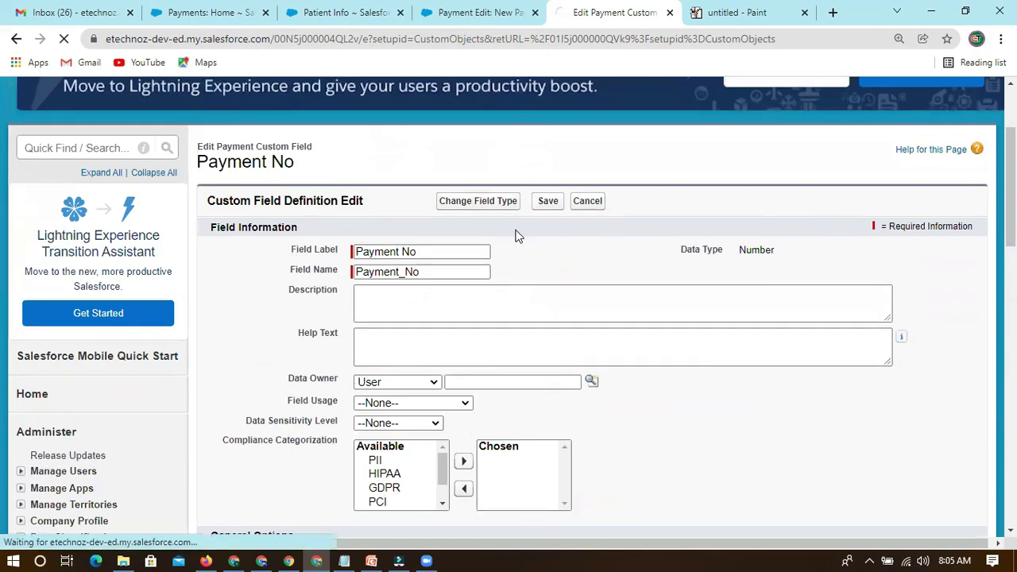
scroll(411, 345, "down", 5)
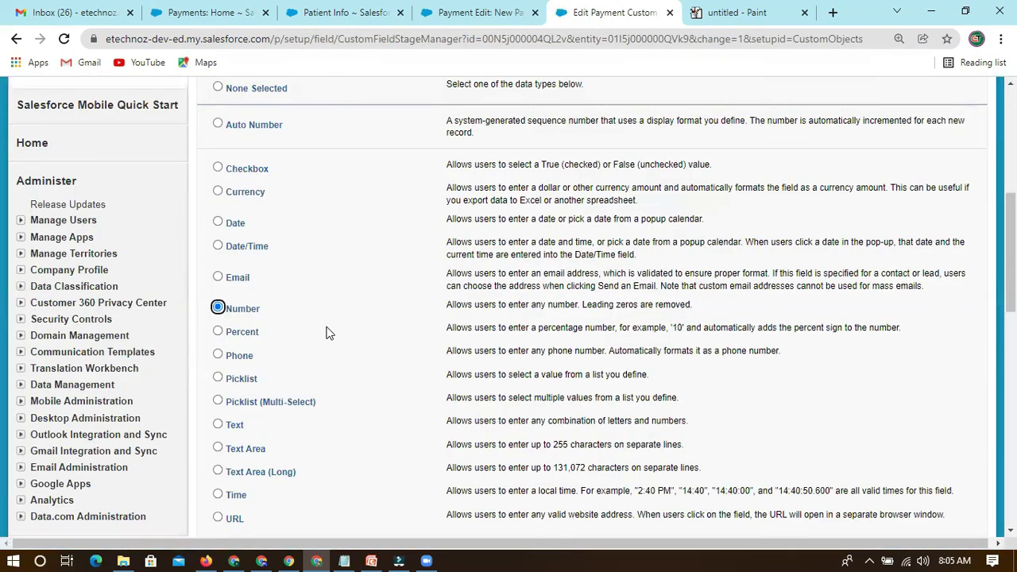
scroll(326, 333, "up", 1)
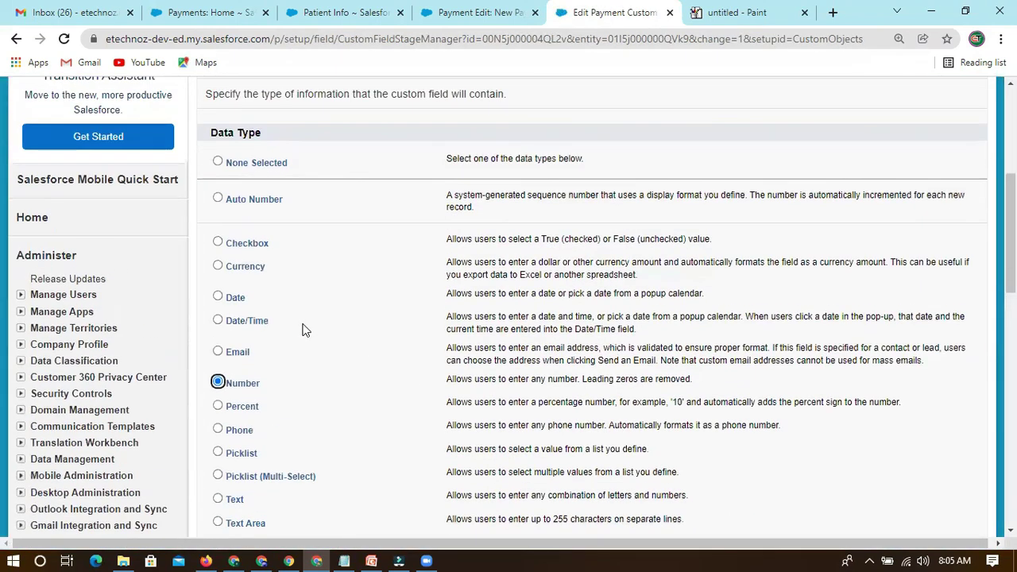
scroll(250, 367, "down", 2)
left_click(218, 350)
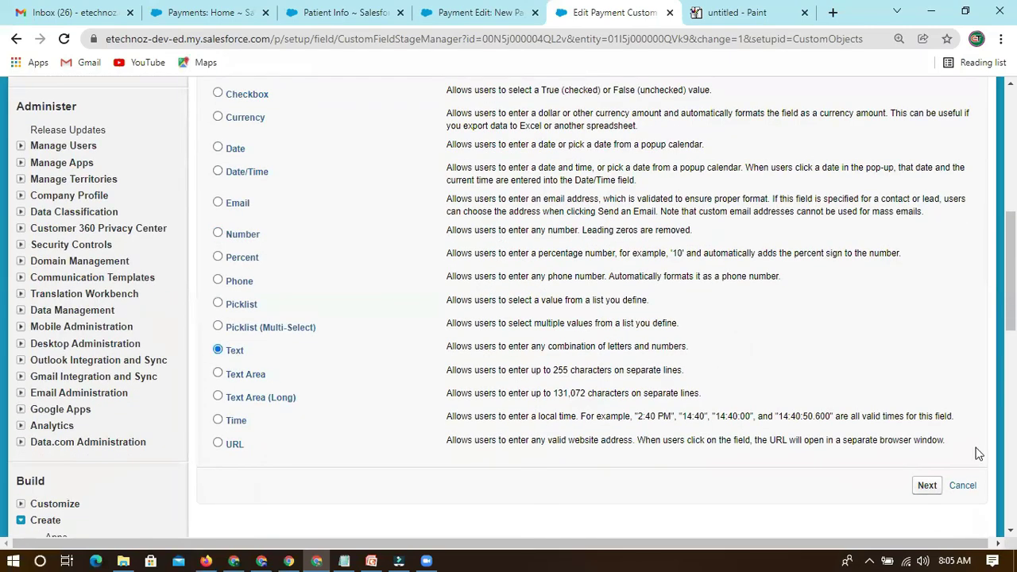
left_click(926, 486)
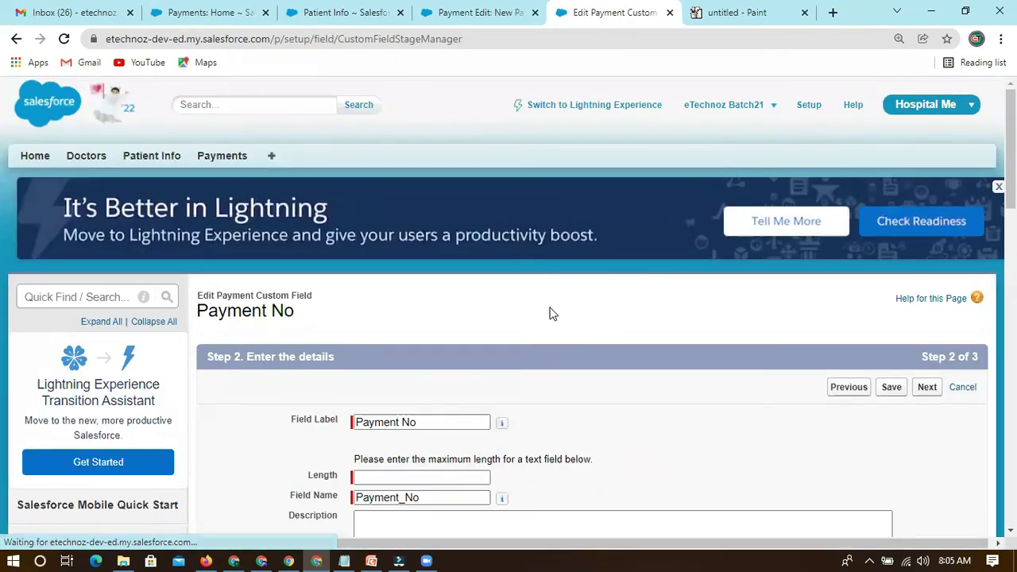
Set the maximum length of the Payment No text field to 10
scroll(416, 330, "down", 2)
scroll(445, 314, "down", 2)
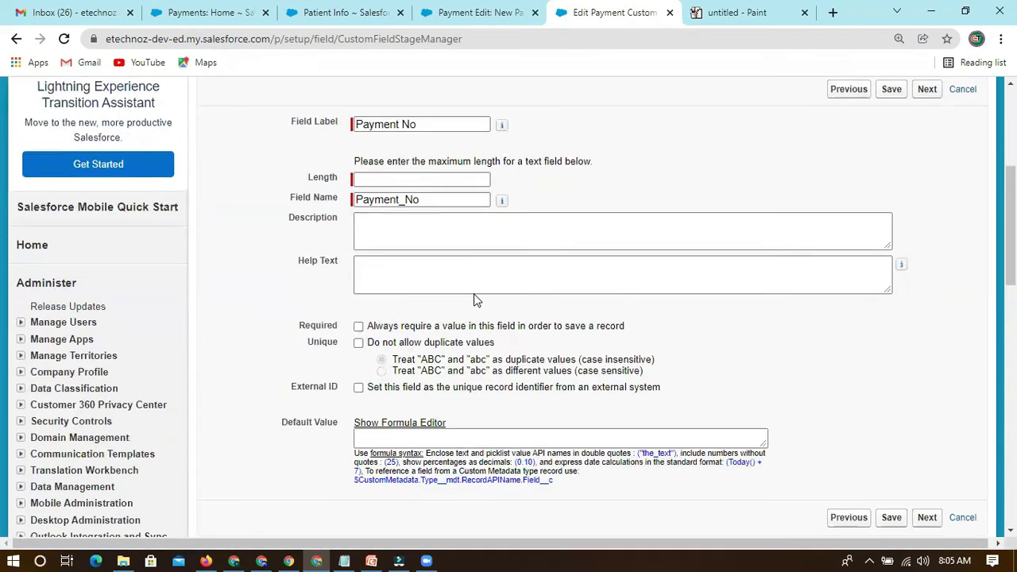
left_click(404, 179)
left_click(376, 233)
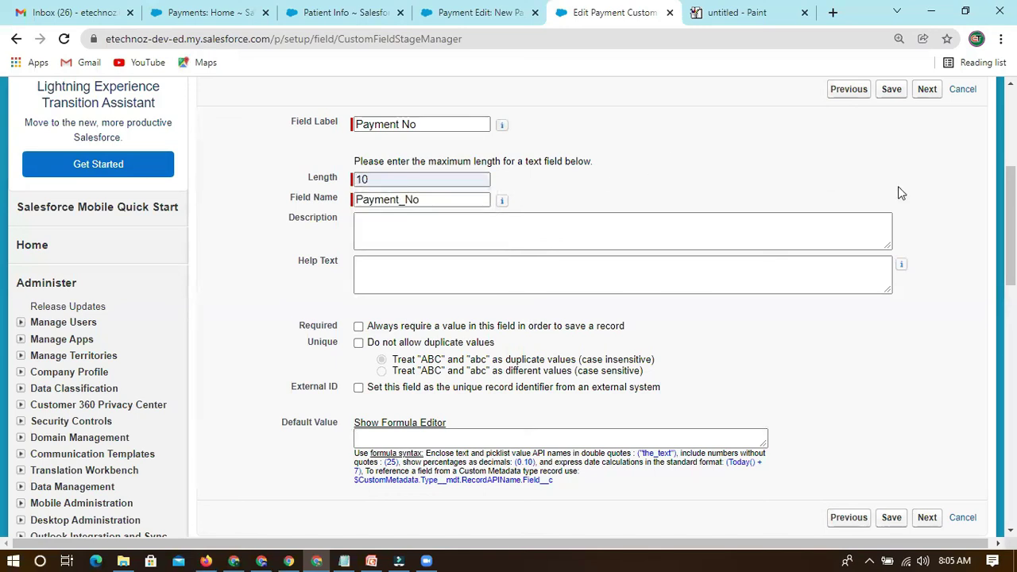
scroll(731, 299, "down", 3)
scroll(879, 127, "up", 5)
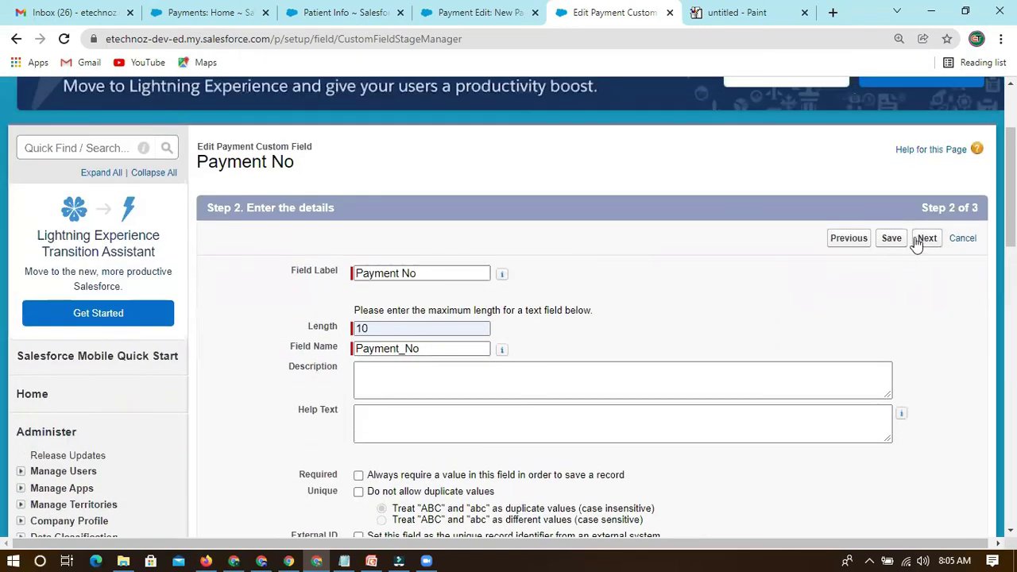